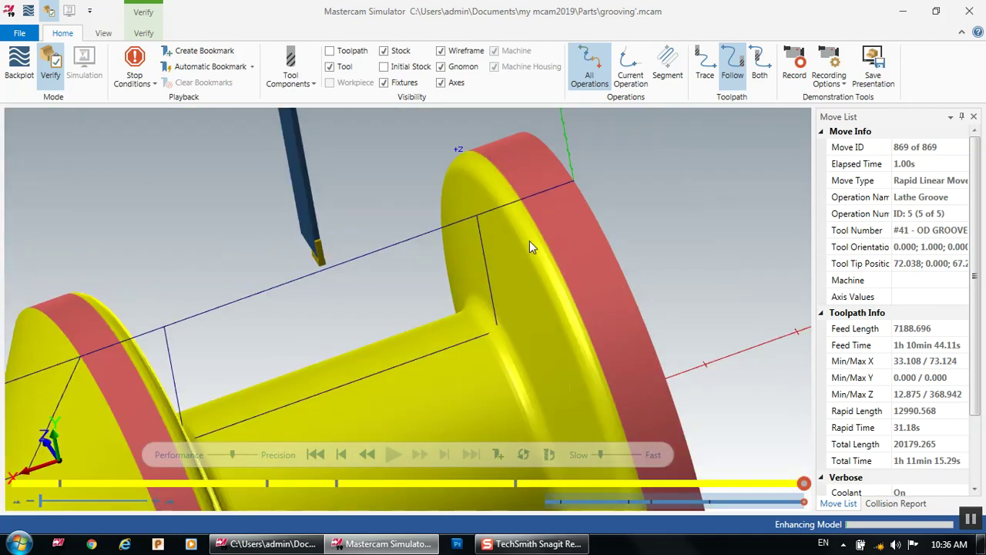
- Examine the grooved part in the machining simulation from several distances and angles, and close the simulator
{"action": "middle_click_drag", "start_coordinate": [530, 247], "coordinate": [494, 291]}
{"action": "scroll", "coordinate": [585, 238], "scroll_direction": "down", "scroll_amount": 5}
{"action": "scroll", "coordinate": [533, 266], "scroll_direction": "up", "scroll_amount": 5}
{"action": "scroll", "coordinate": [502, 290], "scroll_direction": "down", "scroll_amount": 3}
{"action": "scroll", "coordinate": [502, 289], "scroll_direction": "up", "scroll_amount": 2}
{"action": "scroll", "coordinate": [501, 285], "scroll_direction": "up", "scroll_amount": 1}
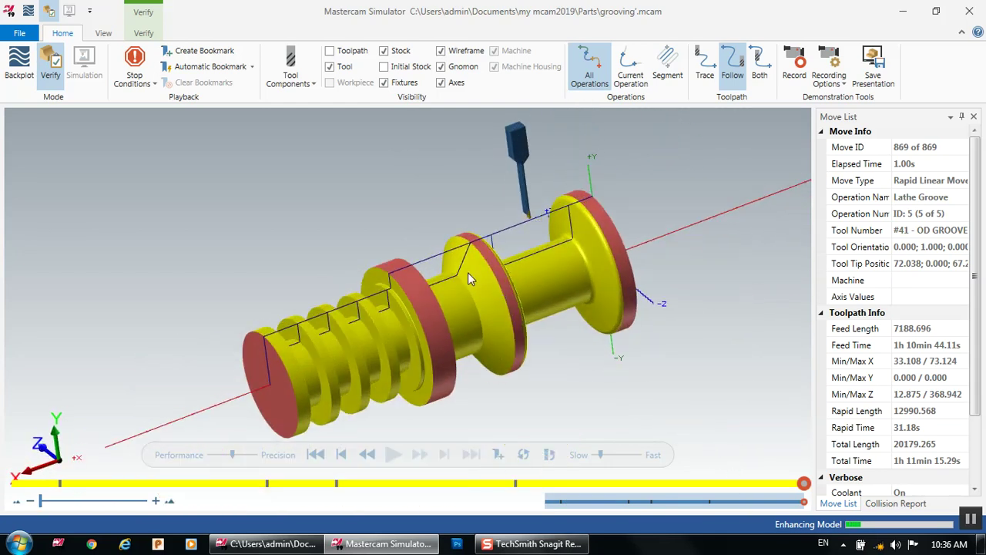
{"action": "left_click", "coordinate": [969, 10]}
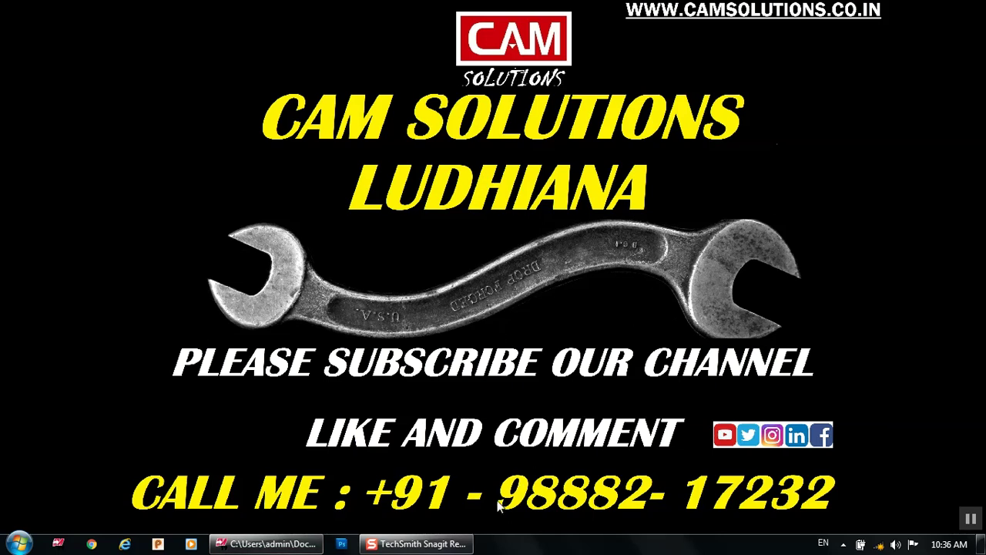
- Switch back to Mastercam, start a new part file and close the Toolpaths manager
{"action": "left_click", "coordinate": [266, 544]}
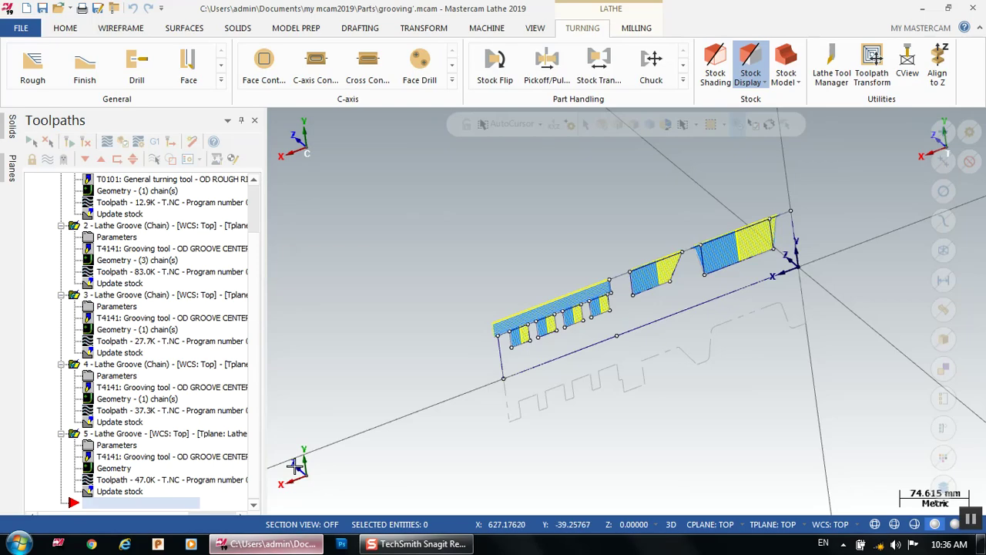
{"action": "left_click", "coordinate": [28, 8]}
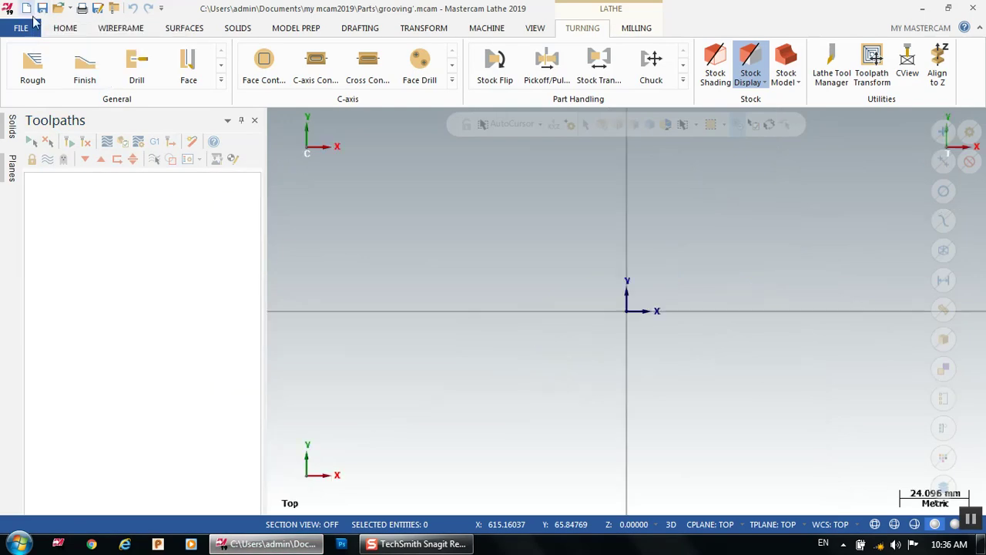
{"action": "scroll", "coordinate": [339, 339], "scroll_direction": "down", "scroll_amount": 1}
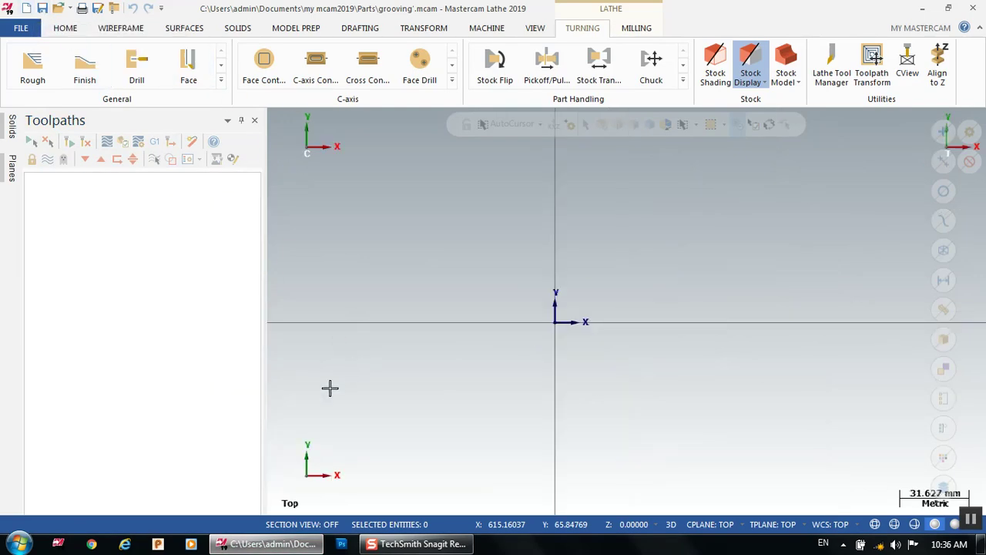
{"action": "scroll", "coordinate": [372, 374], "scroll_direction": "down", "scroll_amount": 1}
{"action": "scroll", "coordinate": [849, 208], "scroll_direction": "up", "scroll_amount": 1}
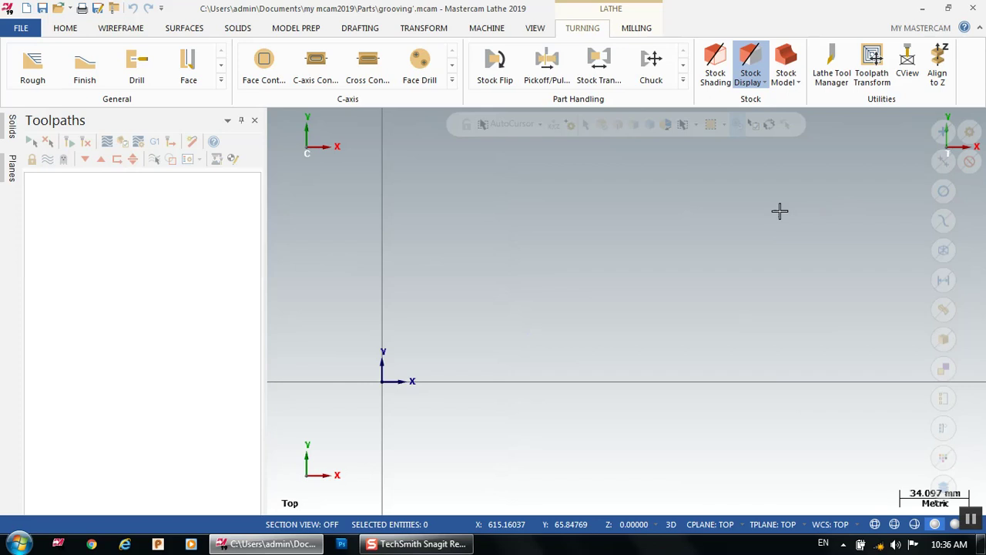
{"action": "left_click", "coordinate": [140, 31]}
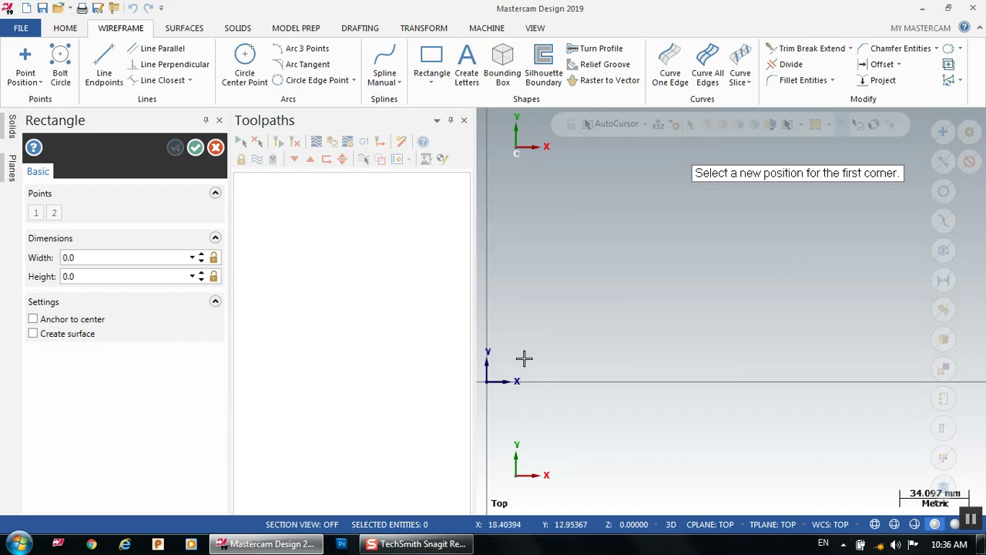
{"action": "left_click", "coordinate": [464, 120]}
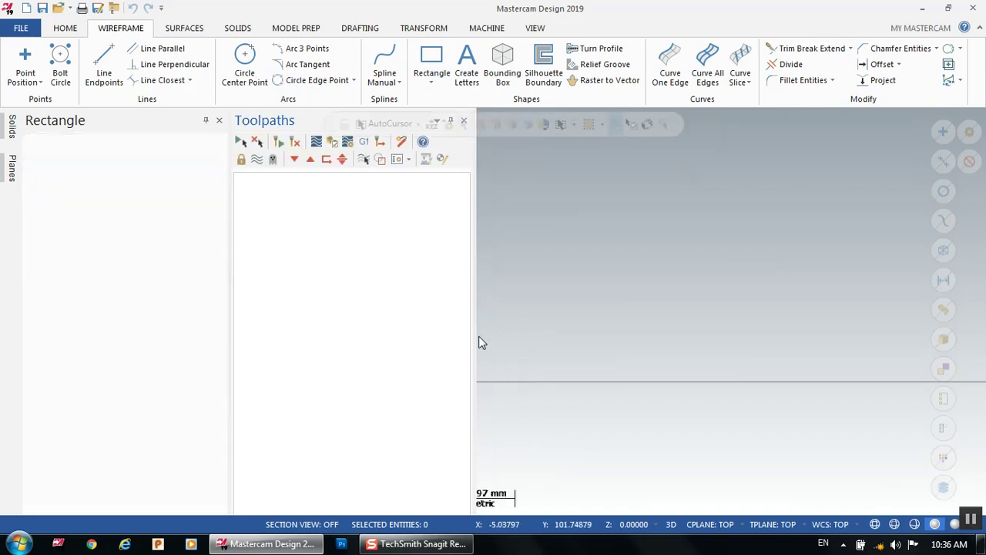
- Draw a rectangle with its first corner at the origin, 225 mm wide and 50 mm high
{"action": "scroll", "coordinate": [215, 396], "scroll_direction": "down", "scroll_amount": 2}
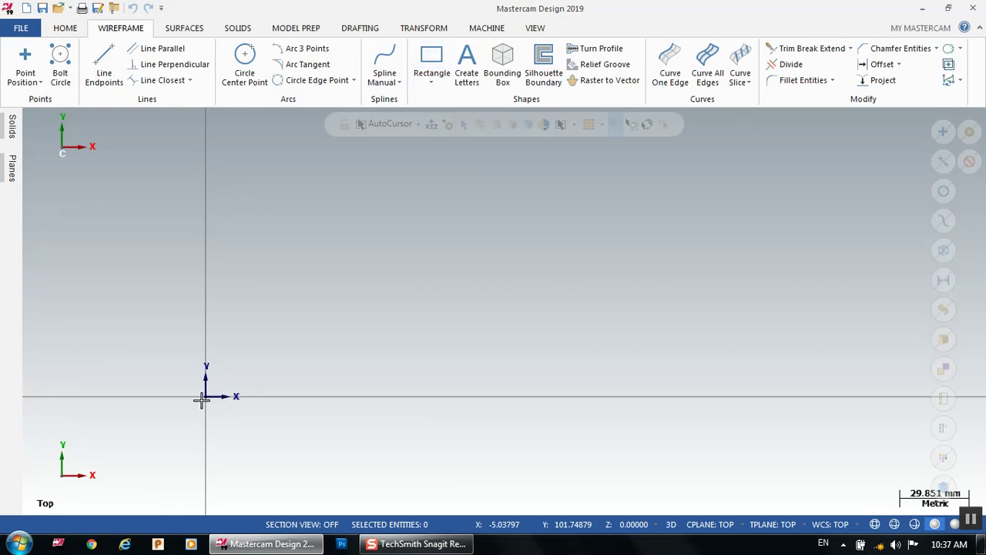
{"action": "left_click", "coordinate": [433, 63]}
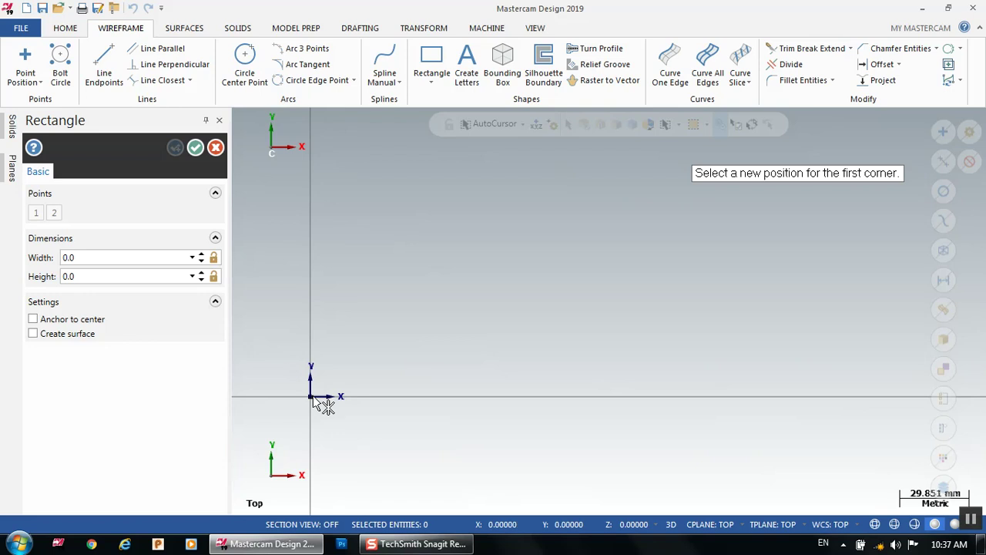
{"action": "left_click", "coordinate": [310, 396]}
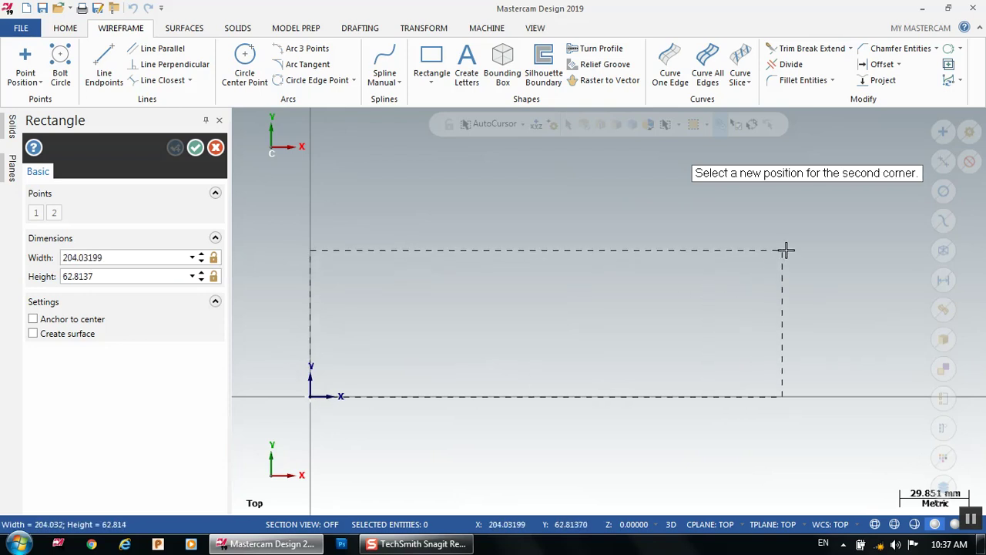
{"action": "left_click", "coordinate": [843, 230]}
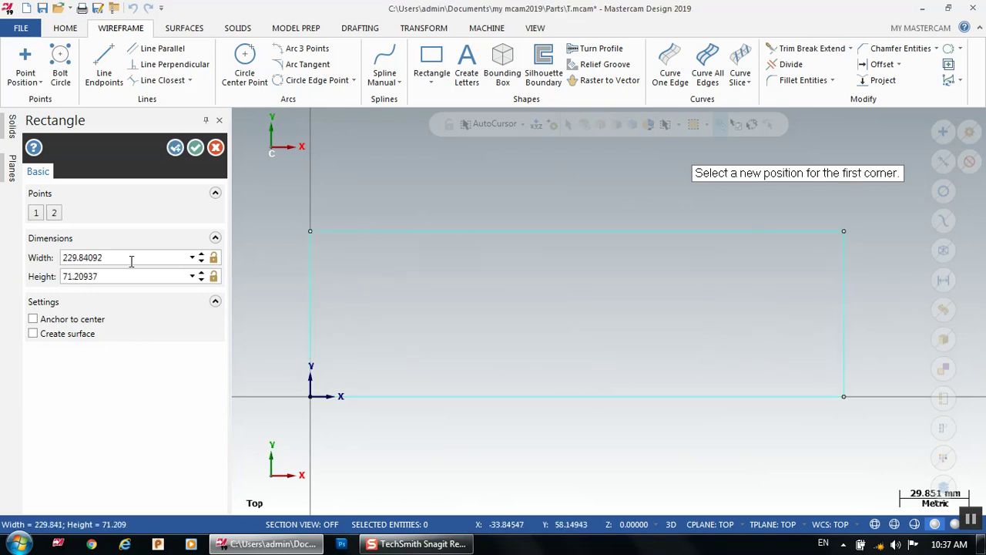
{"action": "left_click", "coordinate": [101, 259]}
{"action": "type", "text": "225"}
{"action": "left_click", "coordinate": [122, 277]}
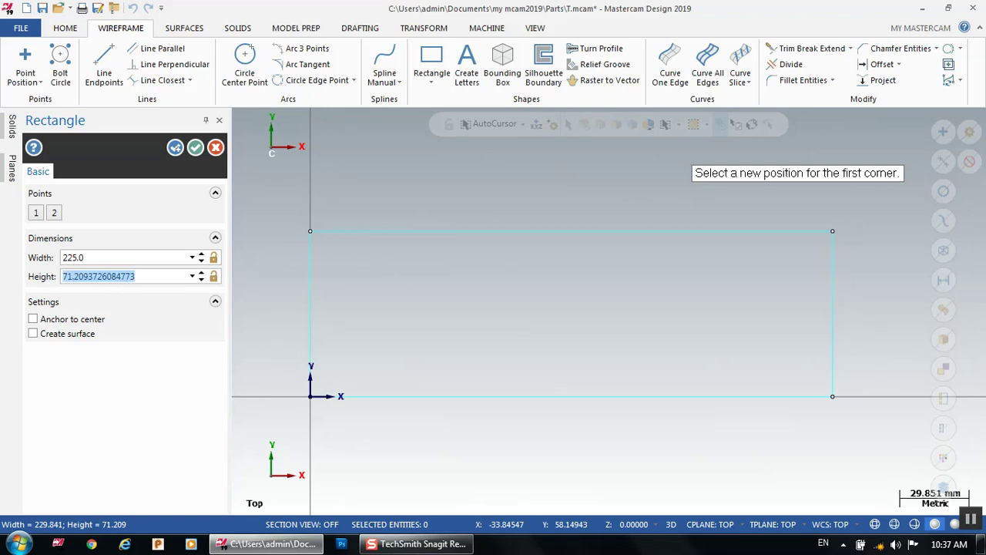
{"action": "type", "text": "50"}
{"action": "key", "text": "Return"}
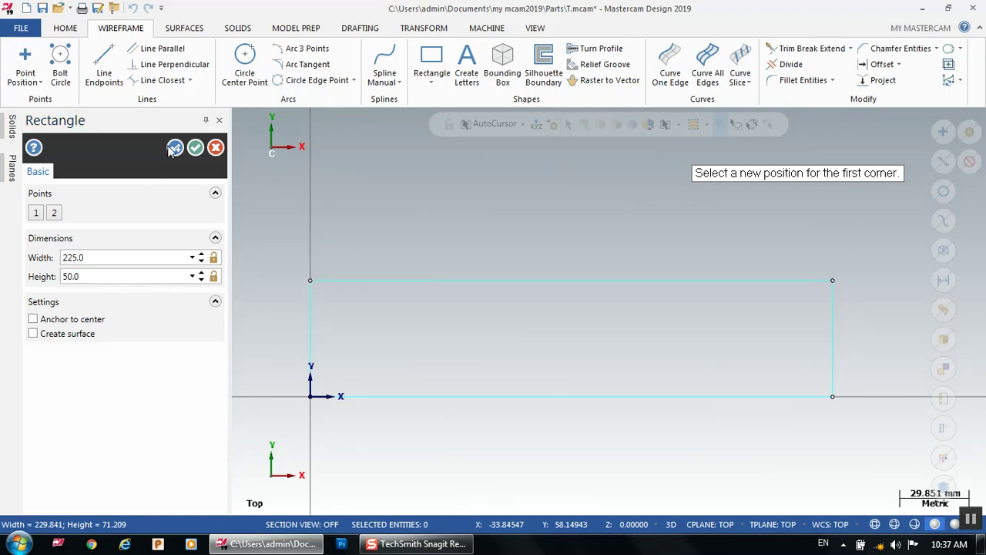
{"action": "left_click", "coordinate": [196, 148]}
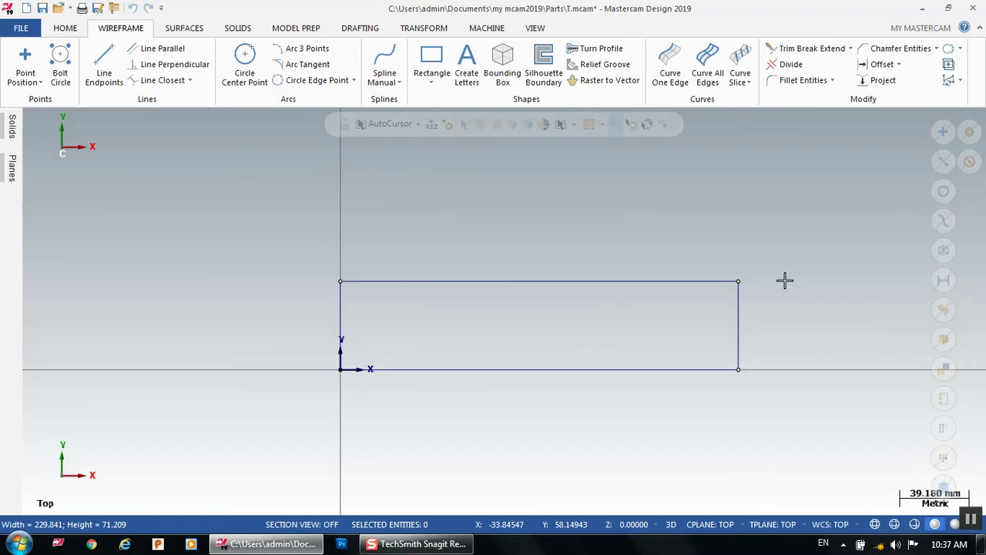
- Draw a small rectangle about 17 mm wide and 18 mm high across the large rectangle's upper edge, near its far end from the origin
{"action": "scroll", "coordinate": [534, 321], "scroll_direction": "up", "scroll_amount": 1}
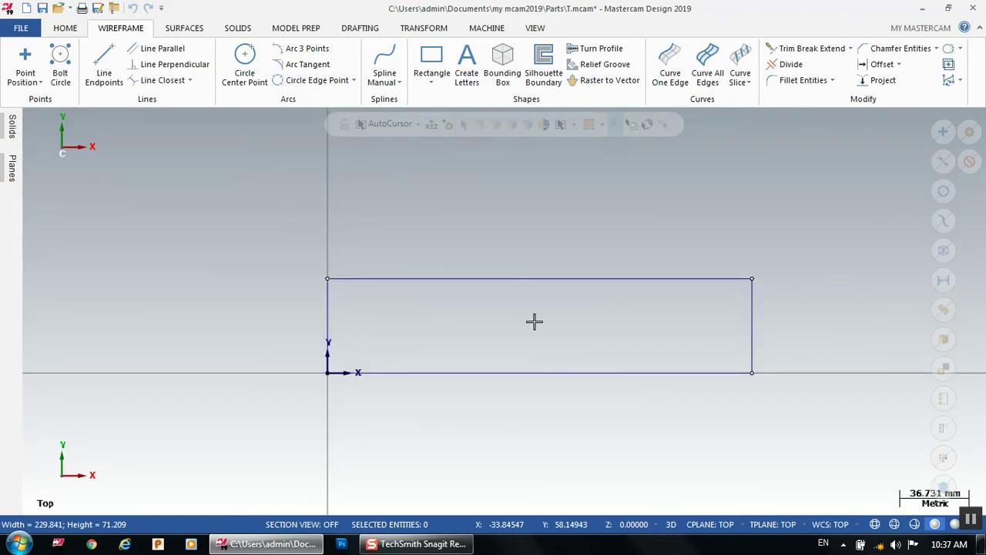
{"action": "scroll", "coordinate": [434, 58], "scroll_direction": "up", "scroll_amount": 1}
{"action": "left_click", "coordinate": [436, 65]}
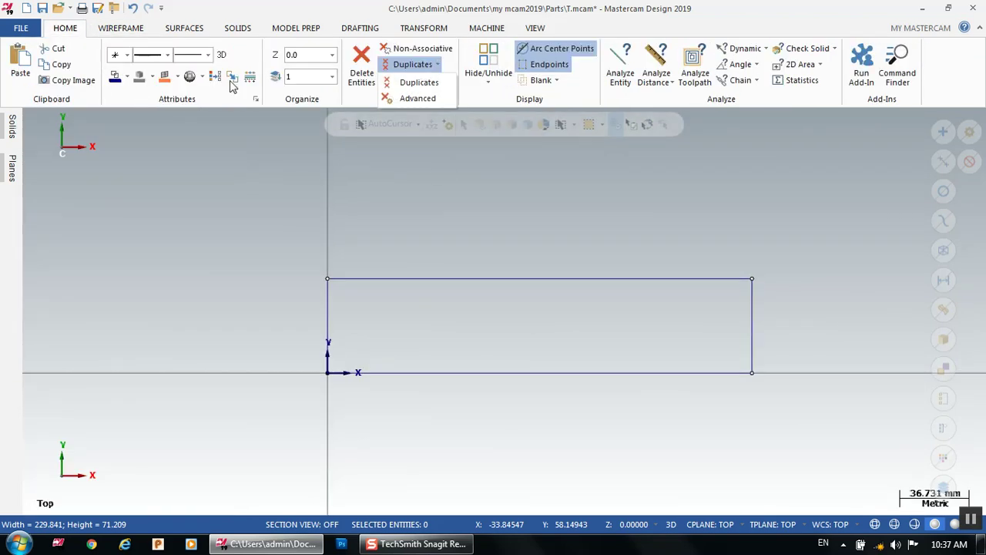
{"action": "left_click", "coordinate": [126, 28]}
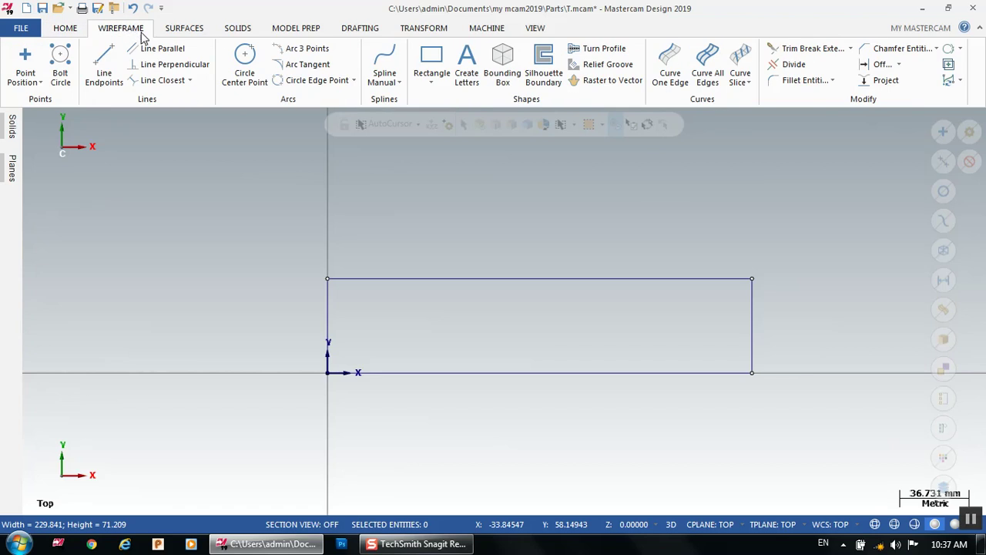
{"action": "left_click", "coordinate": [431, 57]}
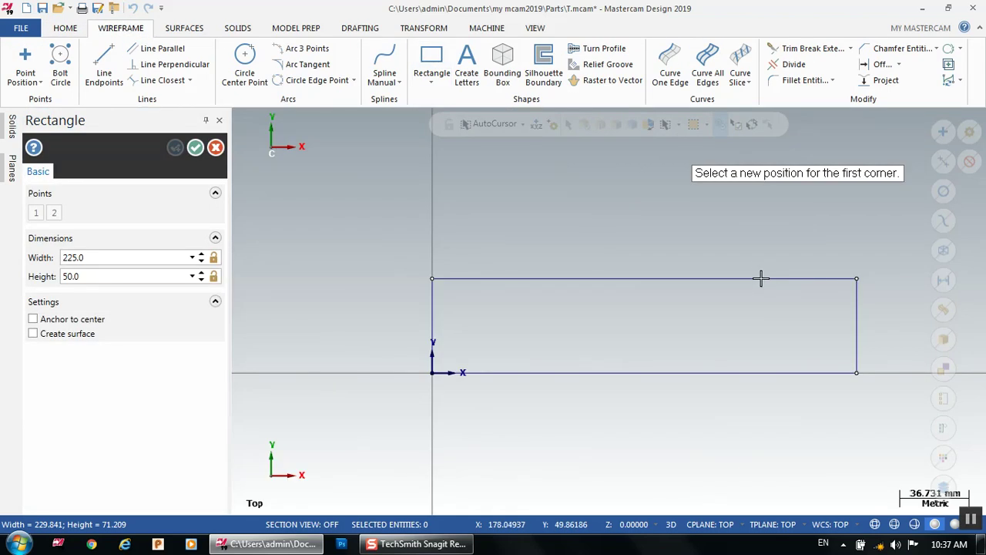
{"action": "left_click", "coordinate": [800, 267]}
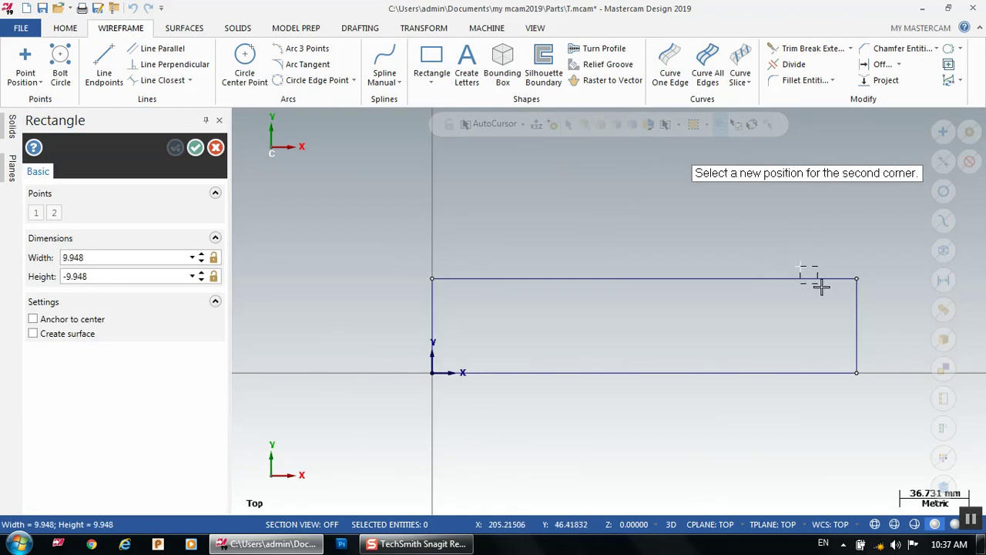
{"action": "left_click", "coordinate": [833, 299]}
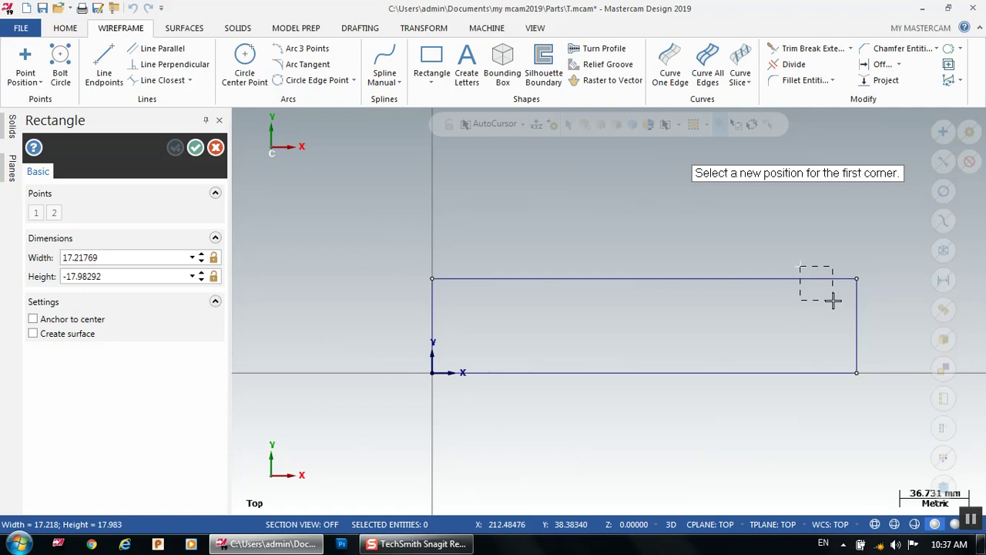
{"action": "left_click", "coordinate": [194, 148]}
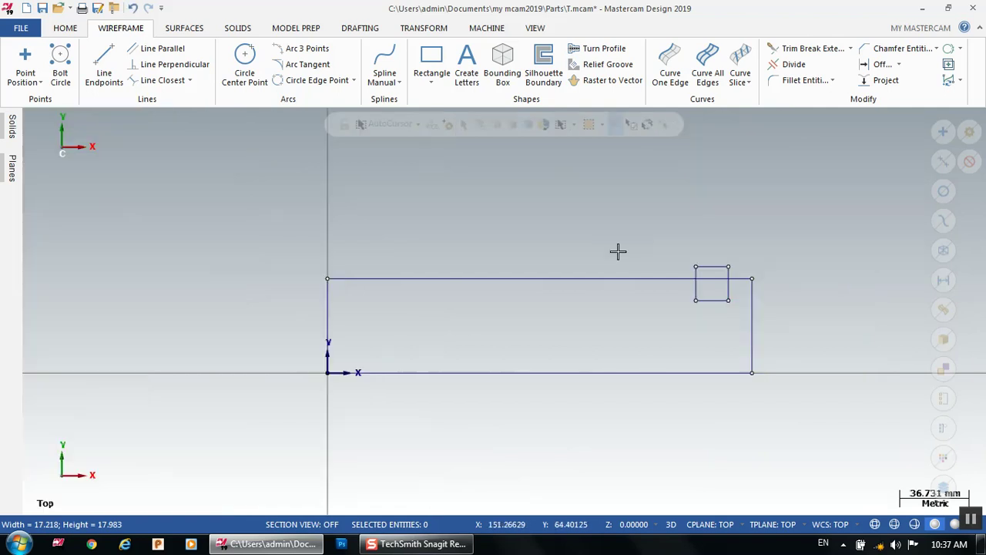
- Trim away the parts of the small rectangle that stick out above the large rectangle's upper edge, using Divide
{"action": "left_click", "coordinate": [789, 65]}
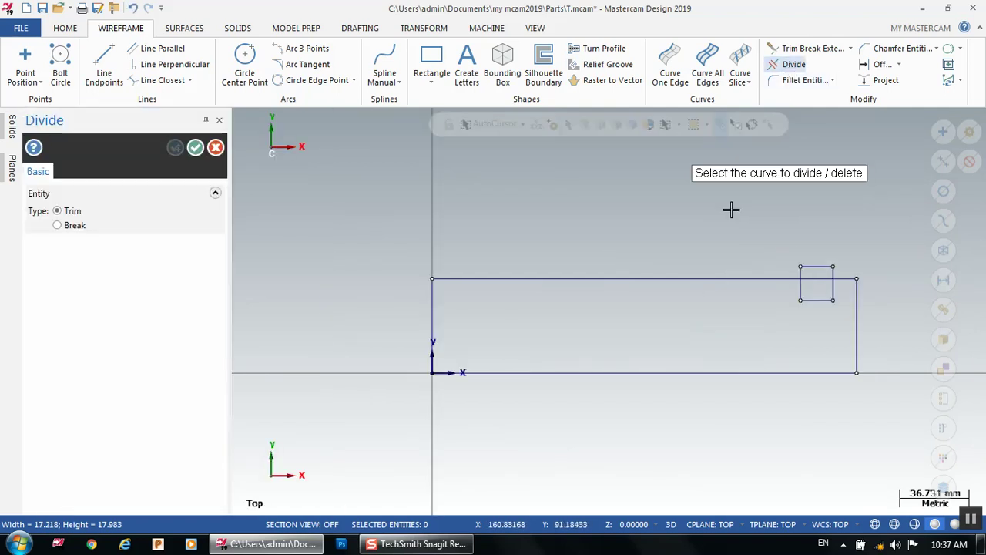
{"action": "scroll", "coordinate": [834, 265], "scroll_direction": "up", "scroll_amount": 3}
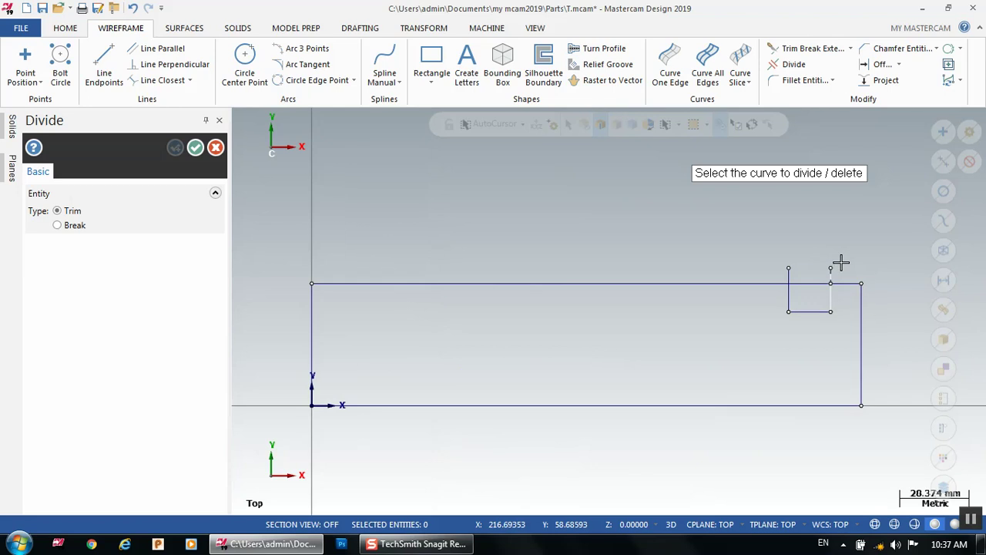
{"action": "left_click", "coordinate": [826, 279]}
{"action": "left_click", "coordinate": [768, 279]}
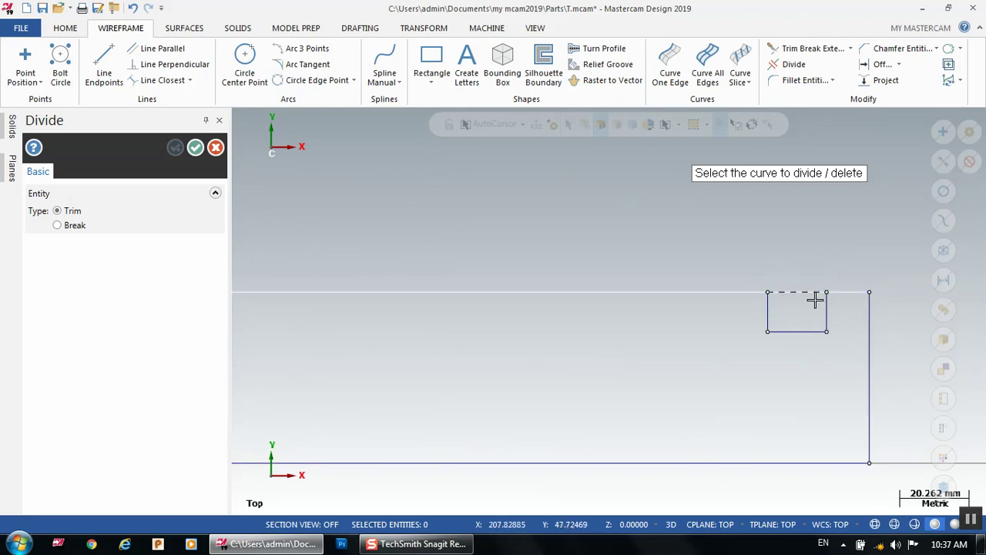
{"action": "left_click", "coordinate": [823, 297]}
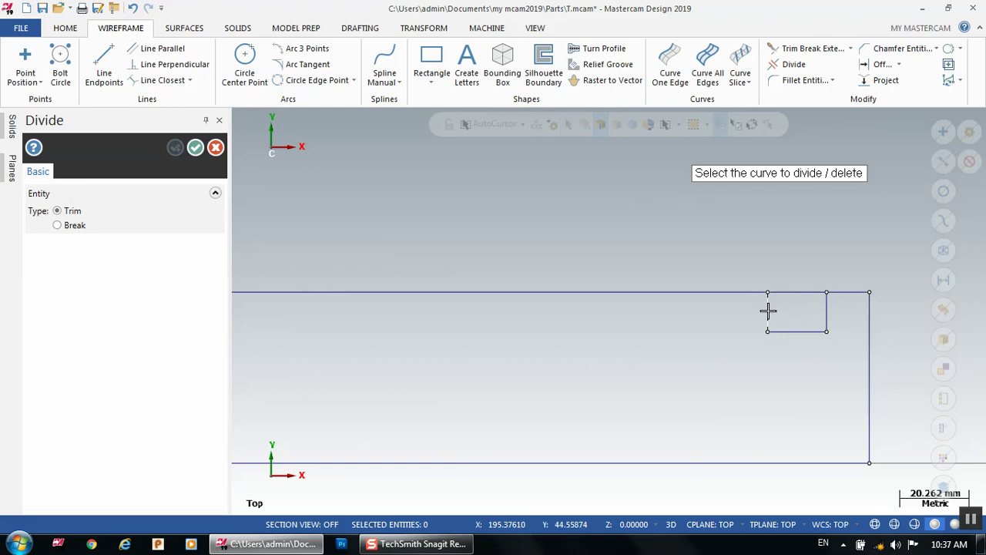
{"action": "scroll", "coordinate": [799, 238], "scroll_direction": "down", "scroll_amount": 3}
{"action": "key", "text": "Escape"}
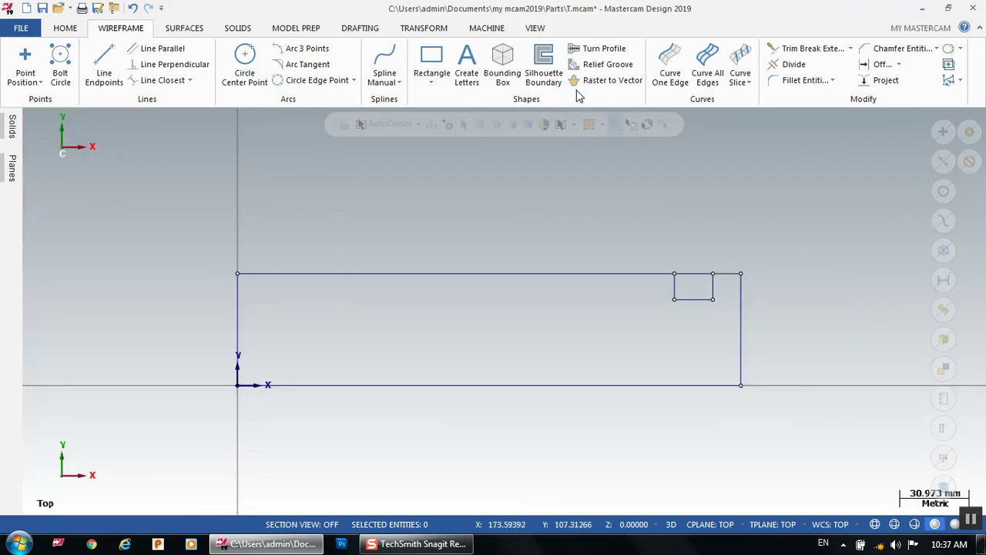
- Make two copies of the groove outline with a Dynamic transform, stepping about 26 mm along X toward the origin from its upper corner
{"action": "left_click", "coordinate": [424, 28]}
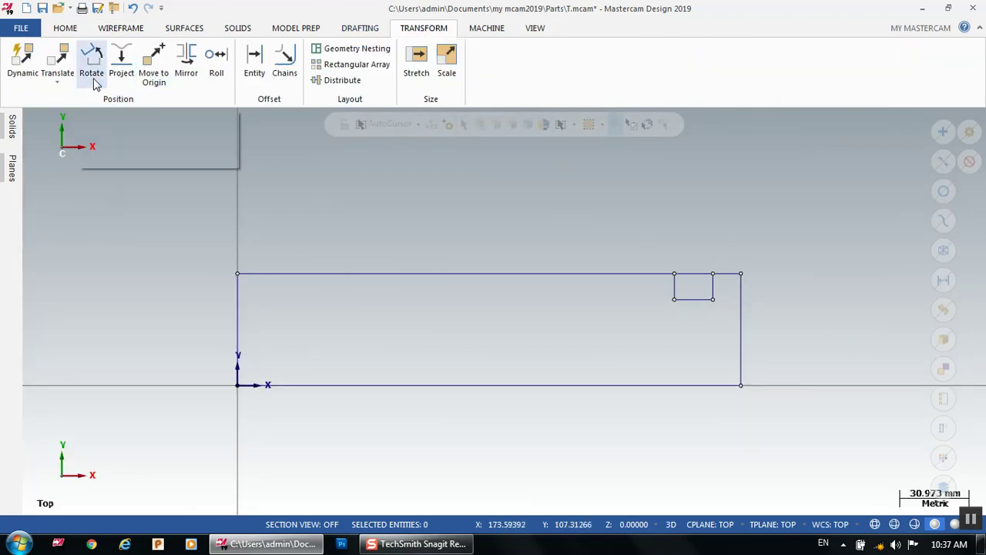
{"action": "left_click", "coordinate": [19, 64]}
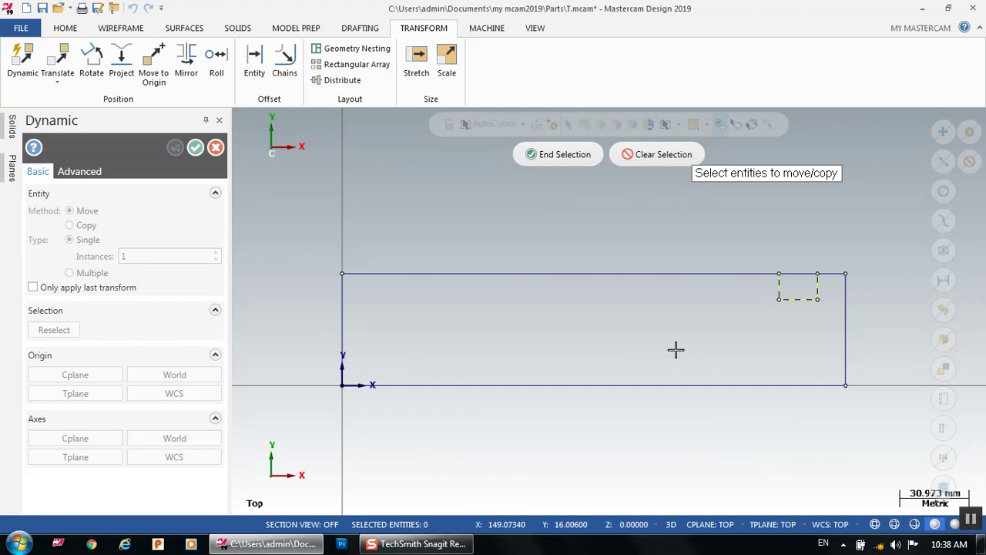
{"action": "left_click", "coordinate": [561, 154]}
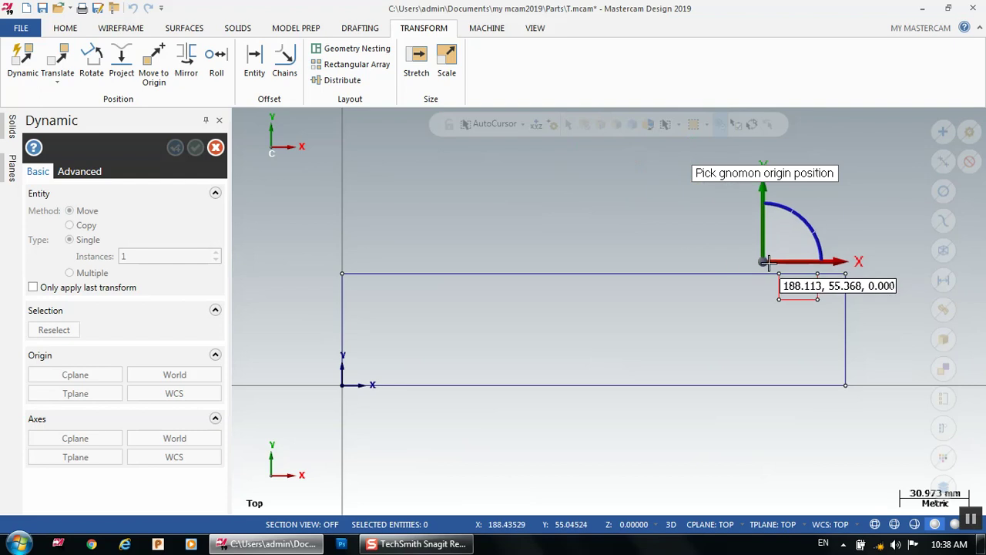
{"action": "left_click", "coordinate": [817, 273]}
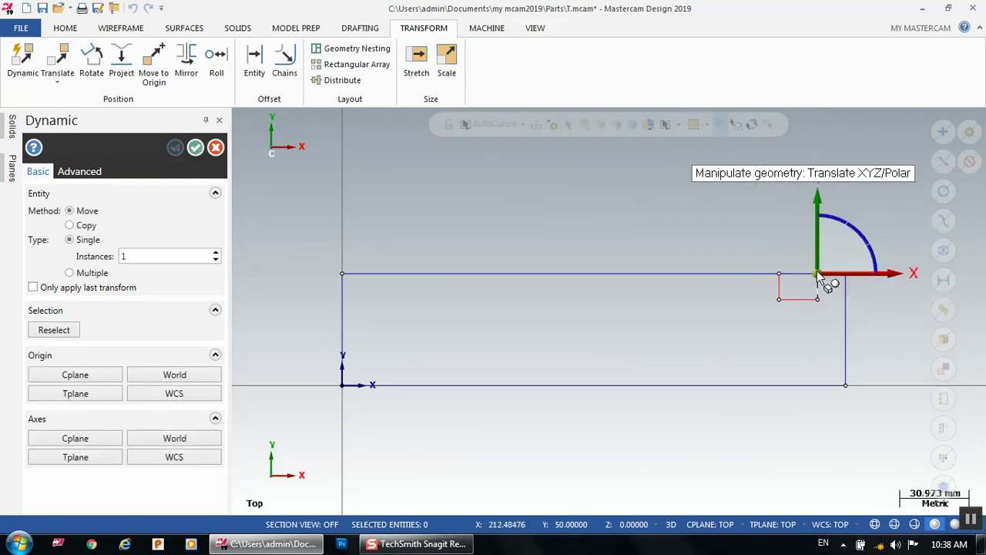
{"action": "left_click", "coordinate": [849, 277]}
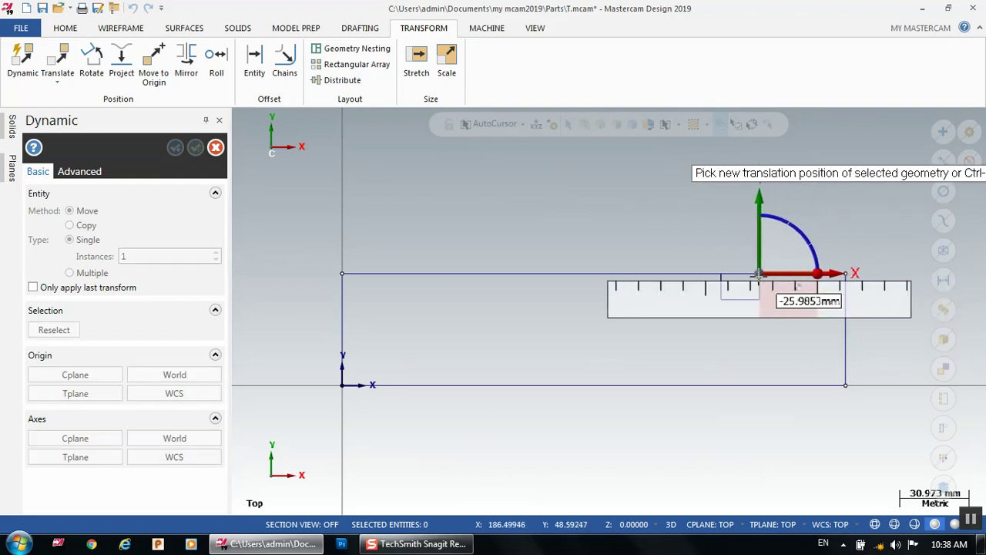
{"action": "left_click", "coordinate": [757, 275]}
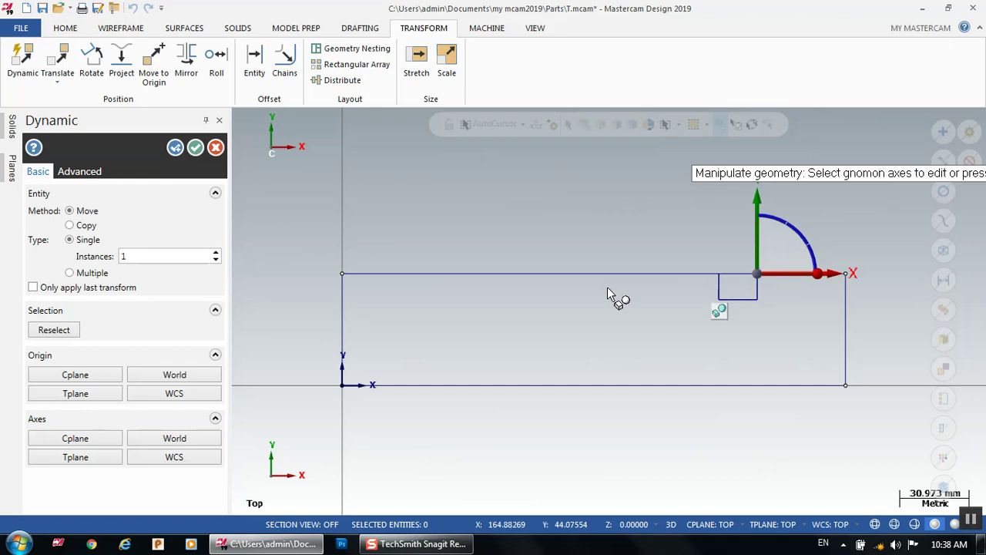
{"action": "left_click", "coordinate": [87, 226]}
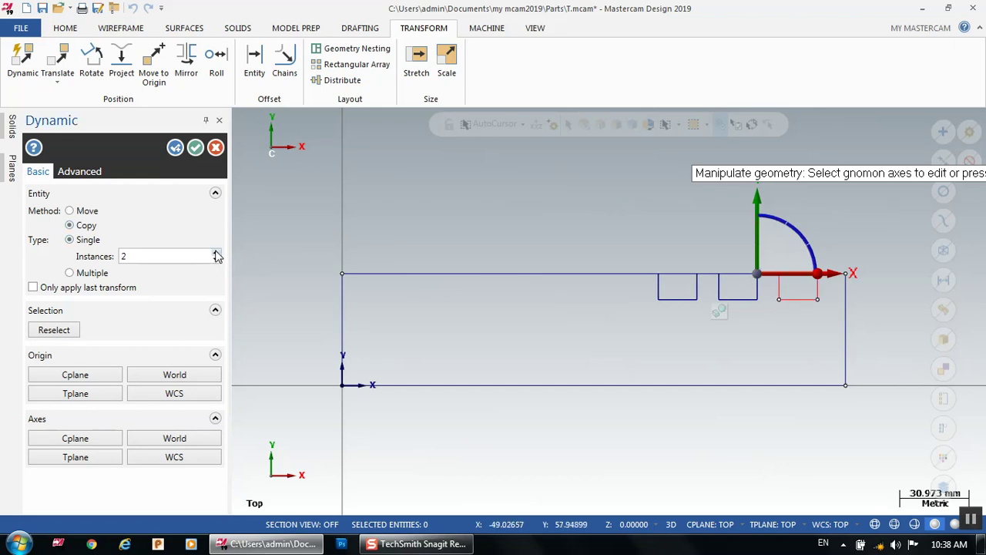
{"action": "left_click", "coordinate": [201, 153]}
{"action": "scroll", "coordinate": [465, 298], "scroll_direction": "up", "scroll_amount": 3}
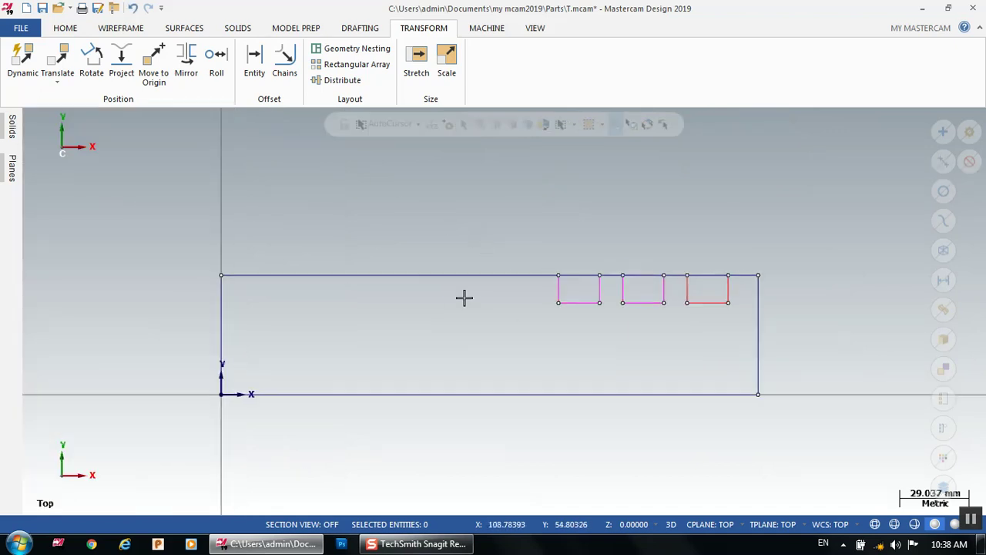
- Draw an open groove outline across the upper edge beside the small grooves: slanted wall about 35 mm, floor about 28 mm, vertical wall about 26 mm
{"action": "scroll", "coordinate": [785, 352], "scroll_direction": "down", "scroll_amount": 2}
{"action": "scroll", "coordinate": [593, 358], "scroll_direction": "up", "scroll_amount": 1}
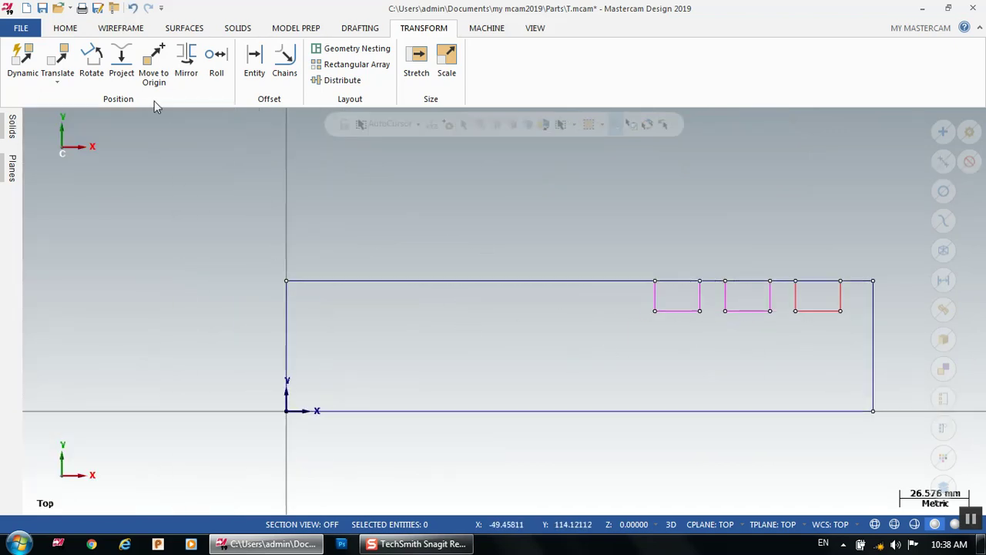
{"action": "left_click", "coordinate": [121, 29]}
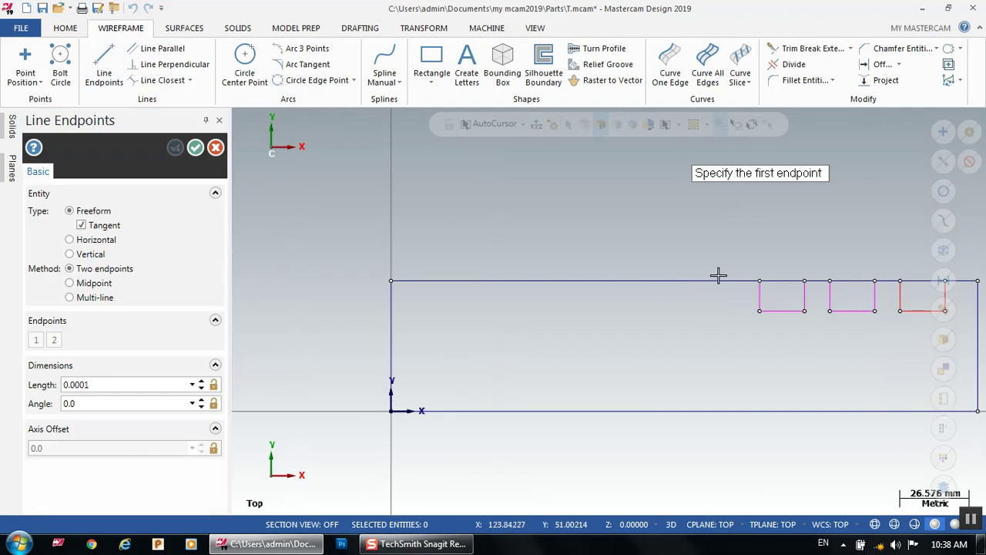
{"action": "left_click", "coordinate": [735, 255]}
{"action": "left_click", "coordinate": [690, 332]}
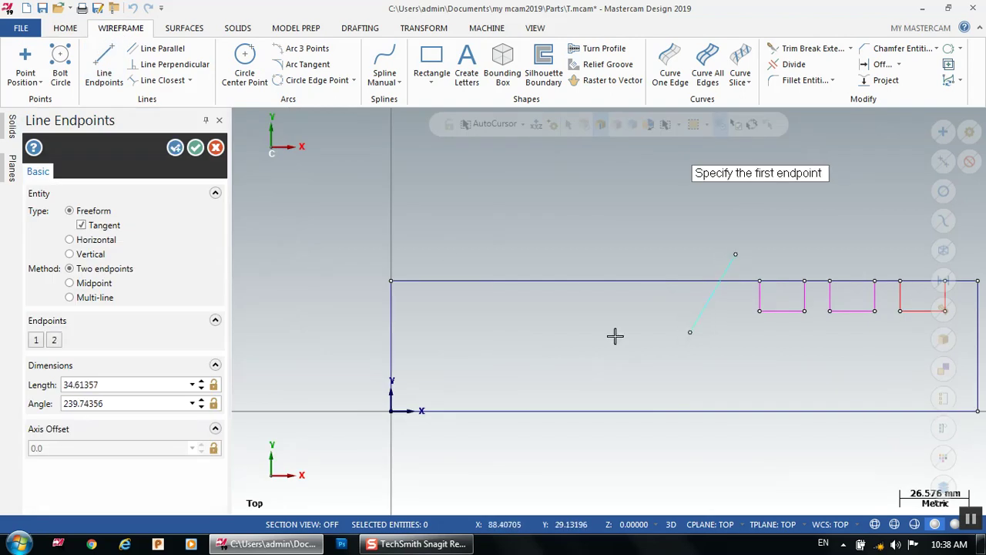
{"action": "left_click", "coordinate": [691, 333]}
{"action": "left_click", "coordinate": [618, 333]}
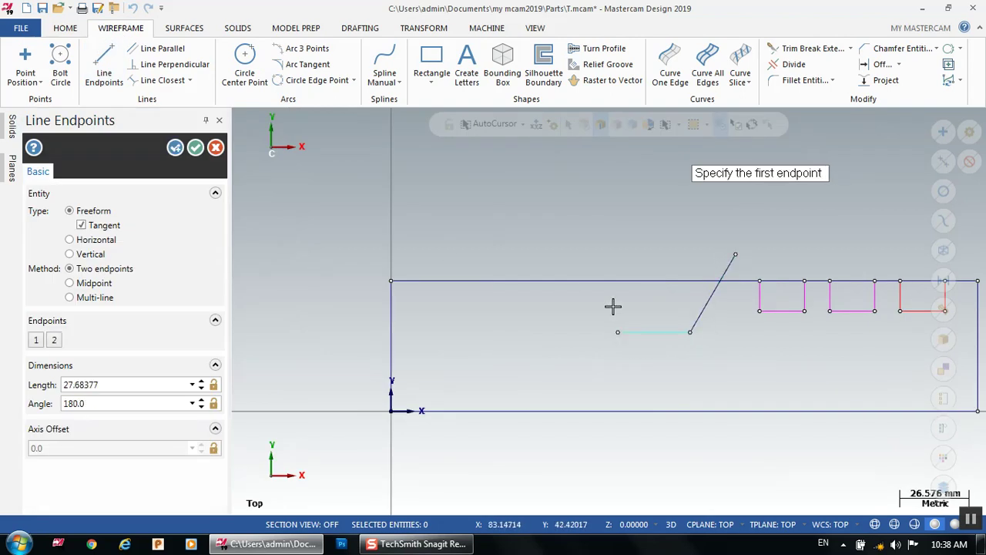
{"action": "left_click", "coordinate": [618, 333]}
{"action": "left_click", "coordinate": [621, 267]}
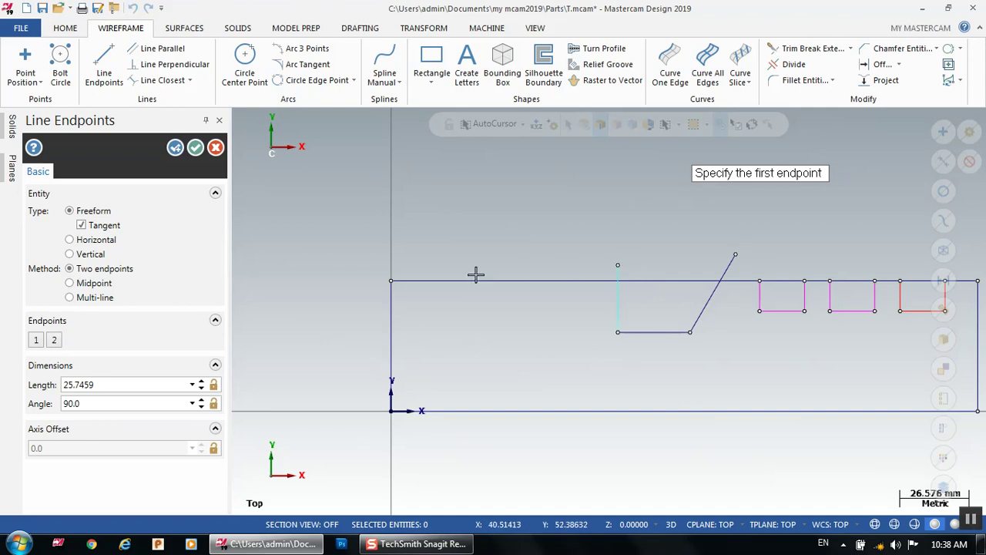
- Trim the ends of the slanted and vertical groove walls that stick out above the upper edge, using Divide
{"action": "left_click", "coordinate": [787, 68]}
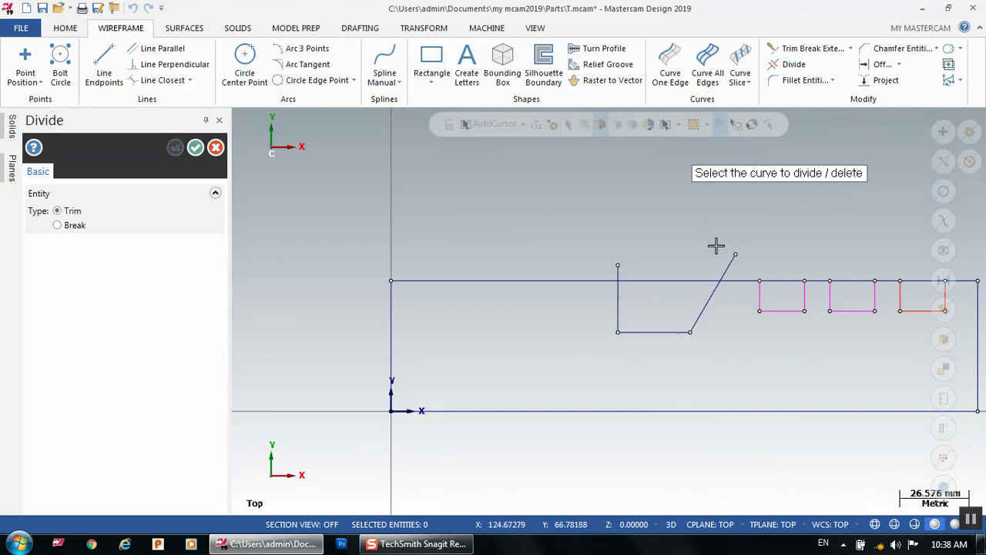
{"action": "left_click", "coordinate": [726, 259]}
{"action": "left_click", "coordinate": [619, 271]}
{"action": "key", "text": "Escape"}
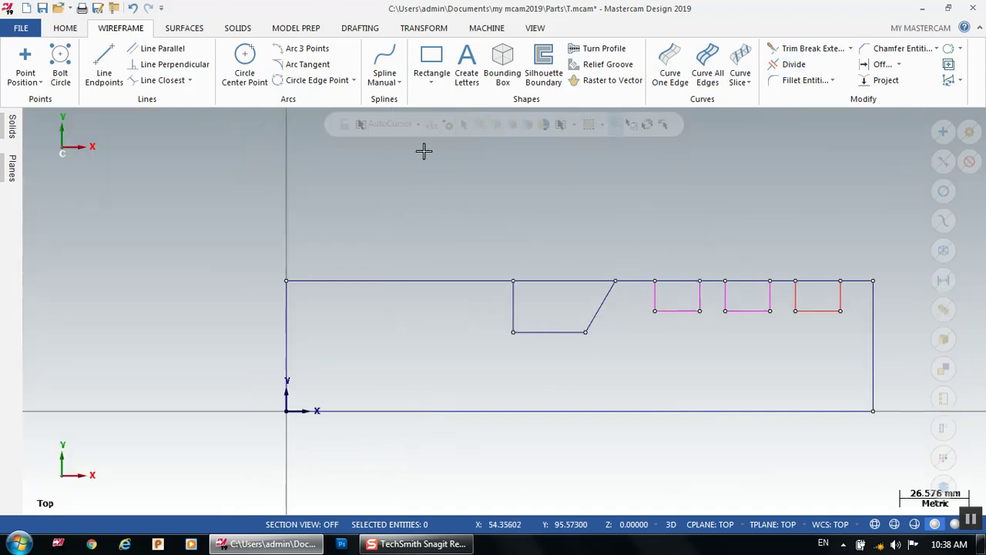
- Draw a rectangle about 57 mm wide and 33 mm high across the part's upper edge, between the origin end and the slanted groove
{"action": "left_click", "coordinate": [429, 61]}
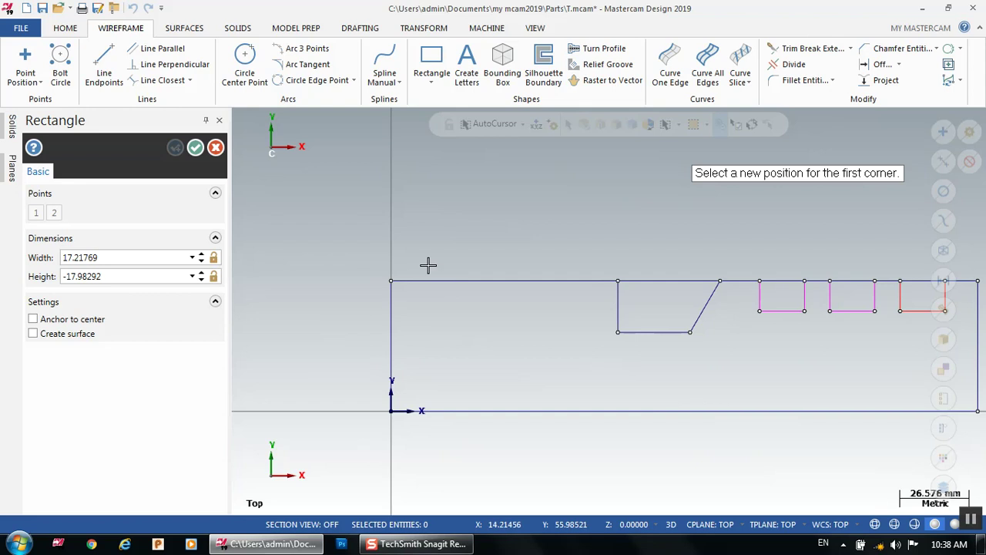
{"action": "left_click", "coordinate": [429, 265]}
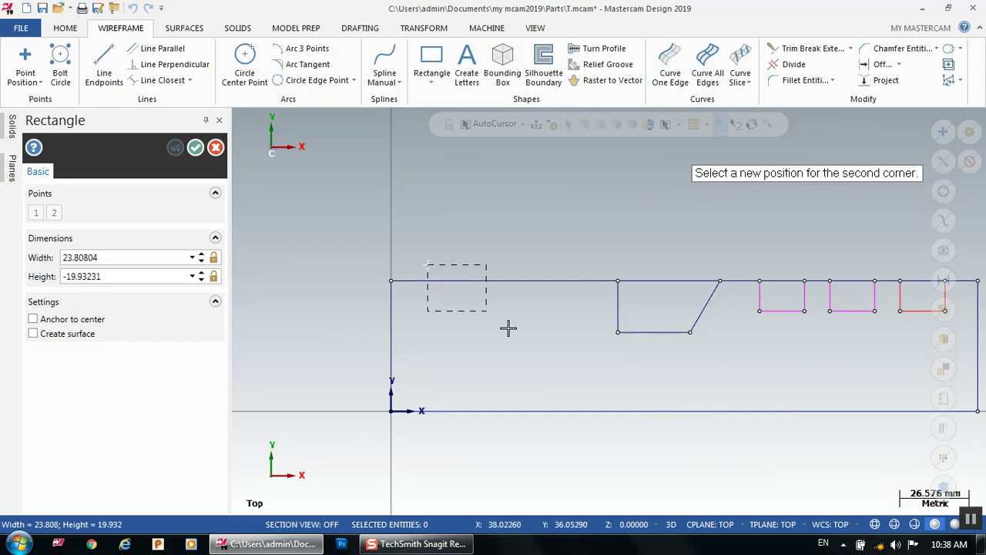
{"action": "left_click", "coordinate": [577, 352]}
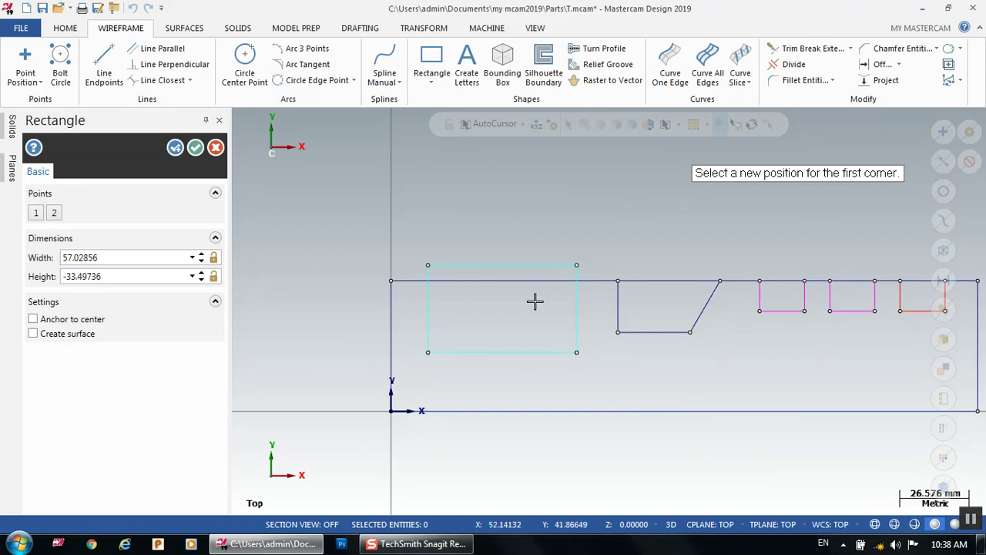
- Trim away the parts of the wide rectangle that stick out above the part's upper edge, using Divide
{"action": "left_click", "coordinate": [792, 65]}
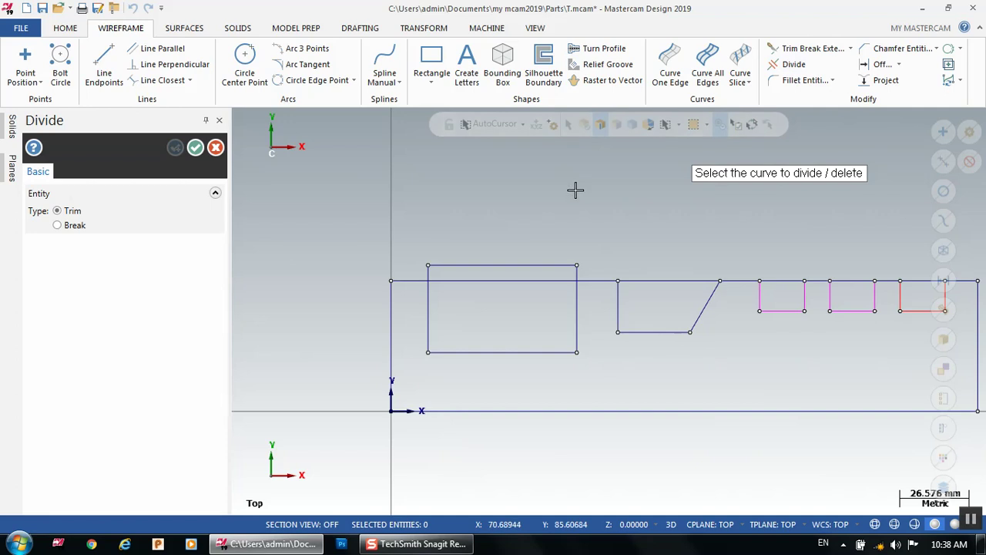
{"action": "left_click", "coordinate": [542, 260]}
{"action": "left_click", "coordinate": [578, 271]}
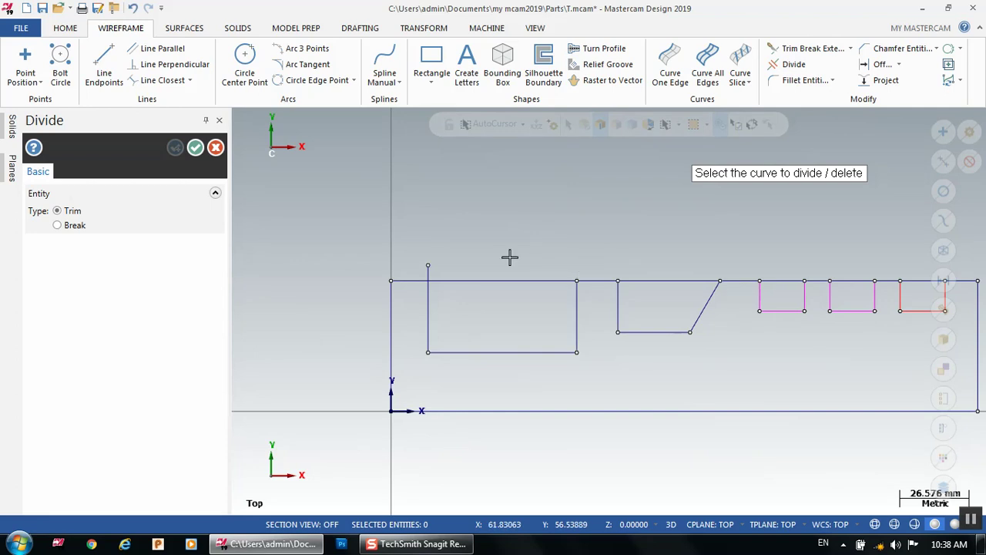
{"action": "left_click", "coordinate": [428, 269]}
{"action": "scroll", "coordinate": [632, 246], "scroll_direction": "down", "scroll_amount": 3}
{"action": "scroll", "coordinate": [801, 208], "scroll_direction": "up", "scroll_amount": 3}
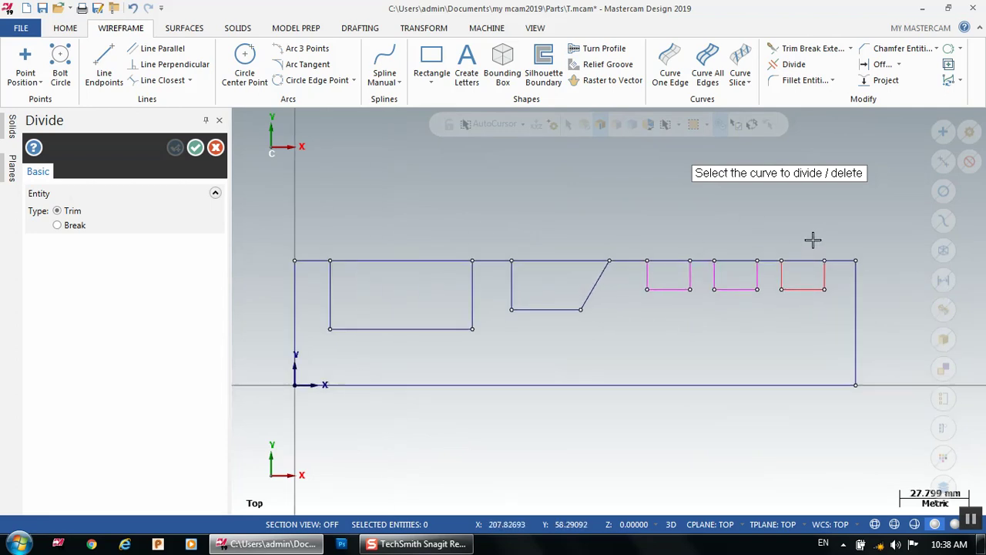
{"action": "scroll", "coordinate": [713, 235], "scroll_direction": "down", "scroll_amount": 1}
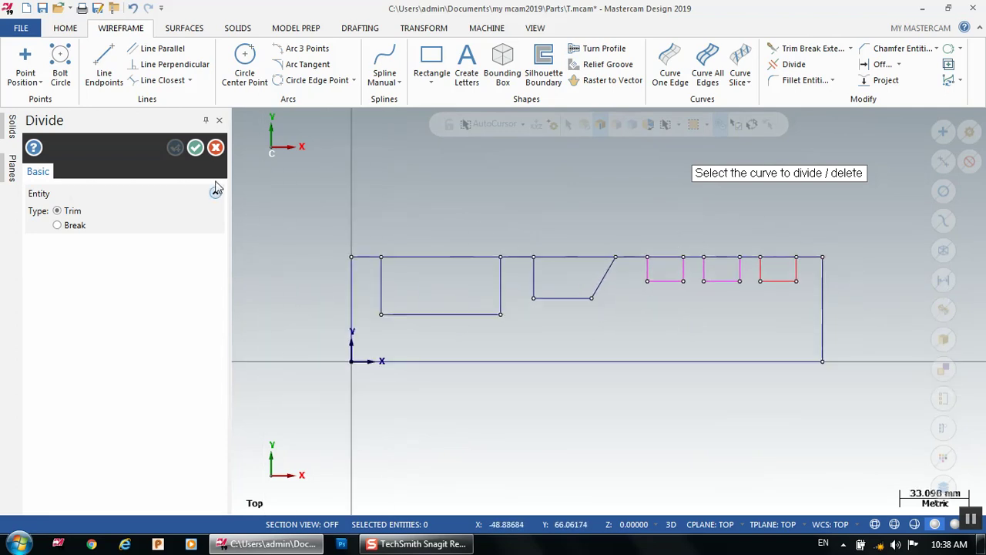
{"action": "left_click", "coordinate": [217, 148]}
- Show the Toolpaths manager and add the default lathe machine
{"action": "left_click", "coordinate": [487, 28]}
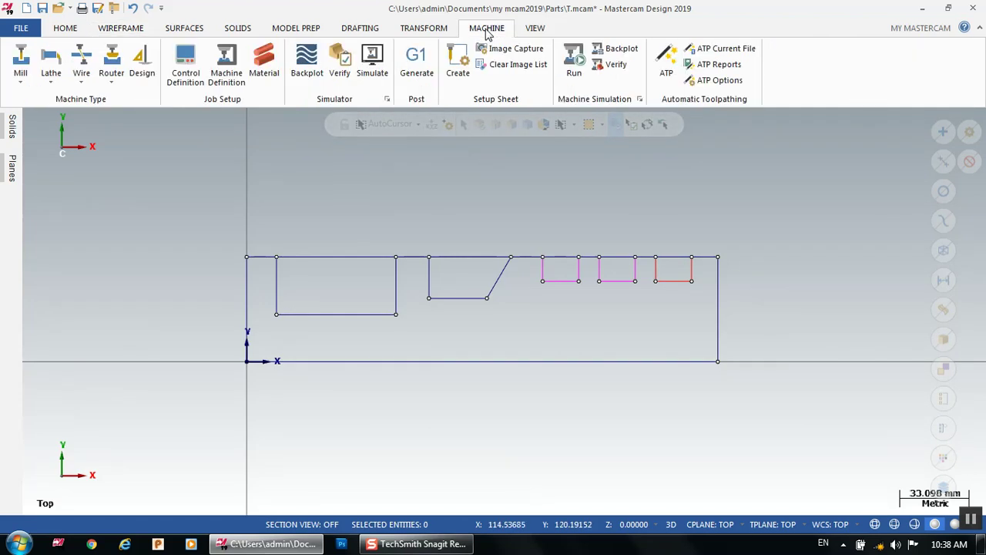
{"action": "left_click", "coordinate": [535, 28]}
{"action": "left_click", "coordinate": [505, 48]}
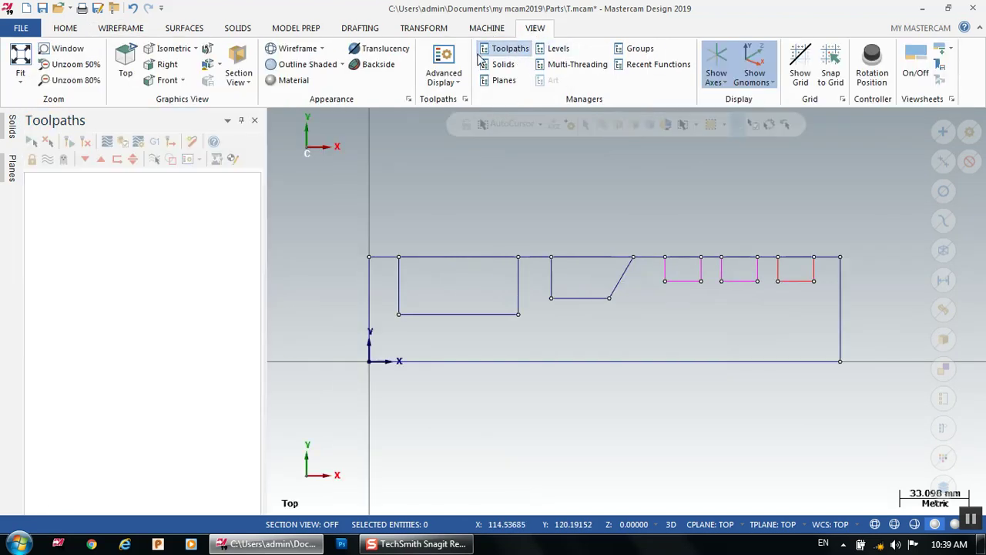
{"action": "left_click", "coordinate": [487, 28]}
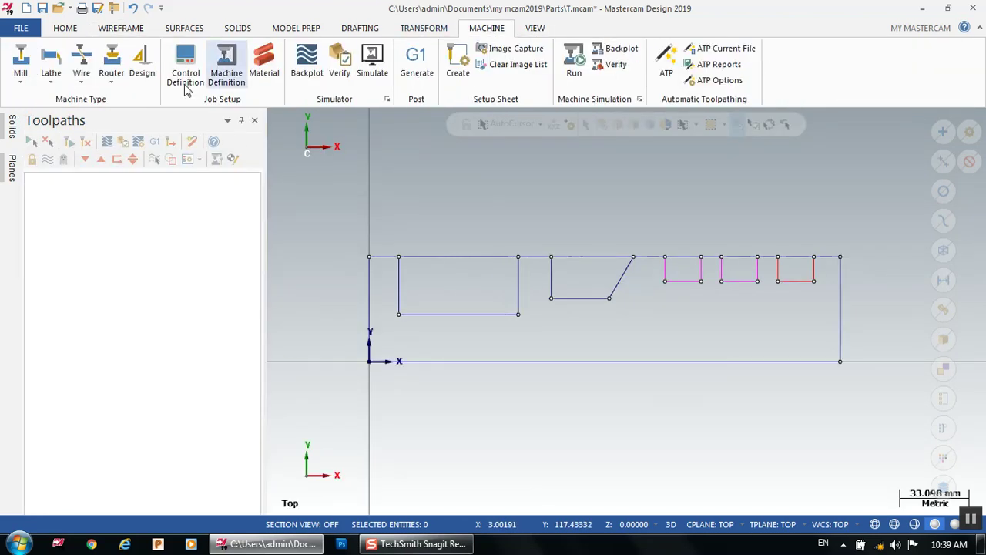
{"action": "left_click", "coordinate": [51, 75]}
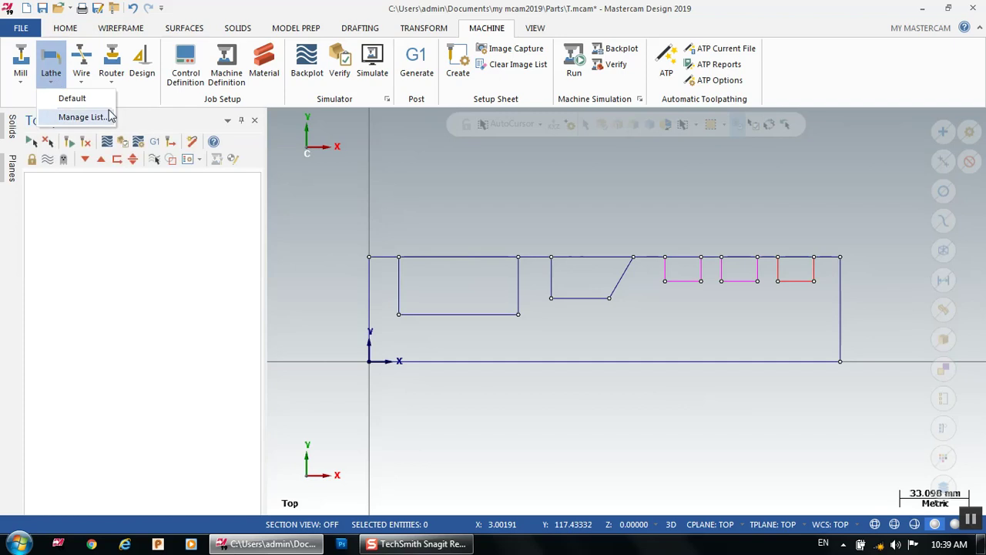
{"action": "left_click", "coordinate": [73, 100]}
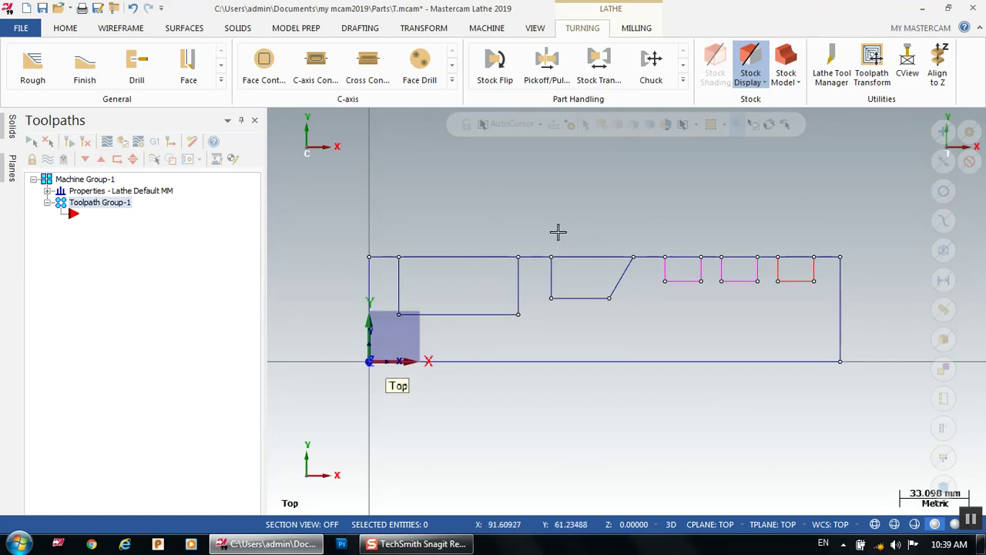
- Create a Groove toolpath and chain the outline of the small groove farthest from the origin, from its outer wall to its inner wall
{"action": "left_click", "coordinate": [221, 83]}
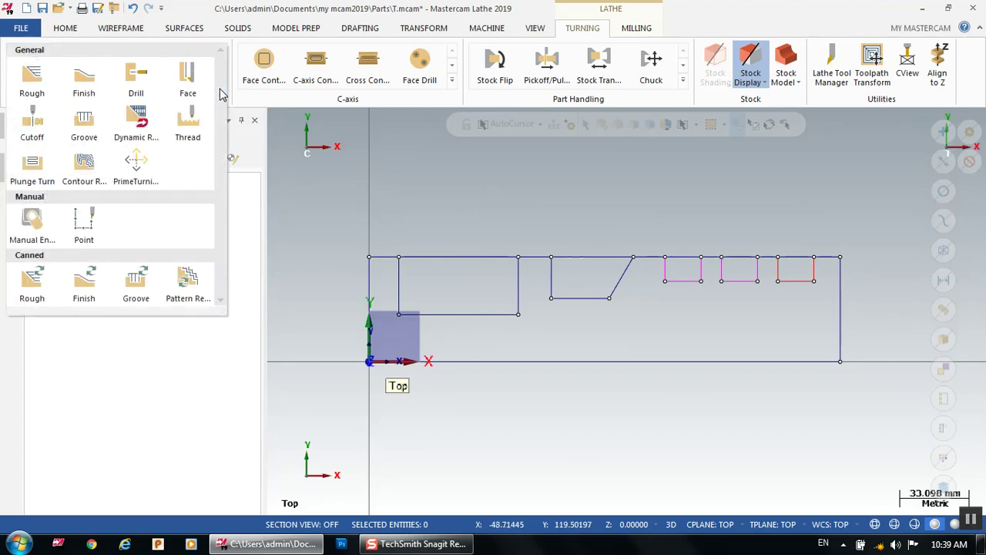
{"action": "left_click", "coordinate": [85, 127]}
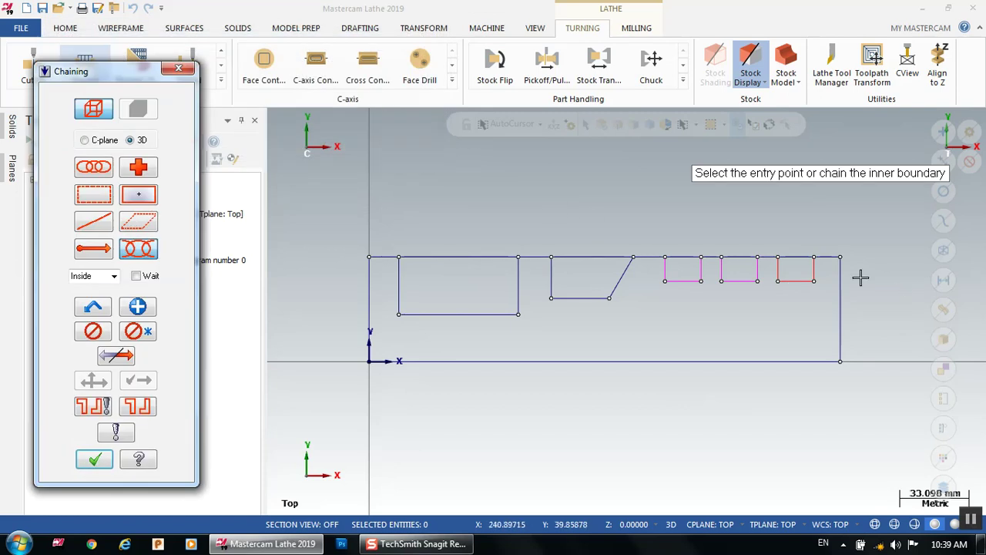
{"action": "scroll", "coordinate": [855, 275], "scroll_direction": "up", "scroll_amount": 4}
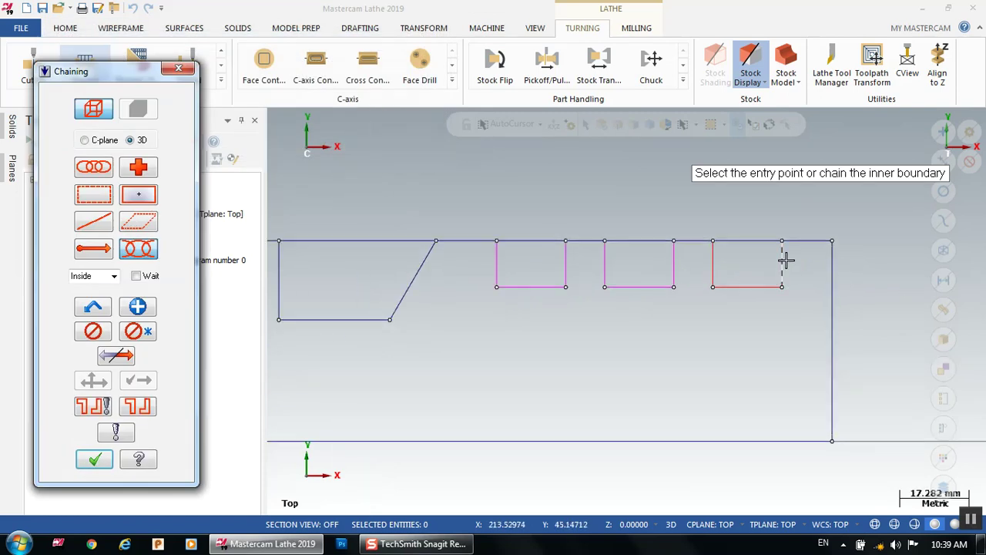
{"action": "left_click", "coordinate": [784, 260]}
{"action": "left_click", "coordinate": [713, 267]}
{"action": "scroll", "coordinate": [902, 304], "scroll_direction": "down", "scroll_amount": 1}
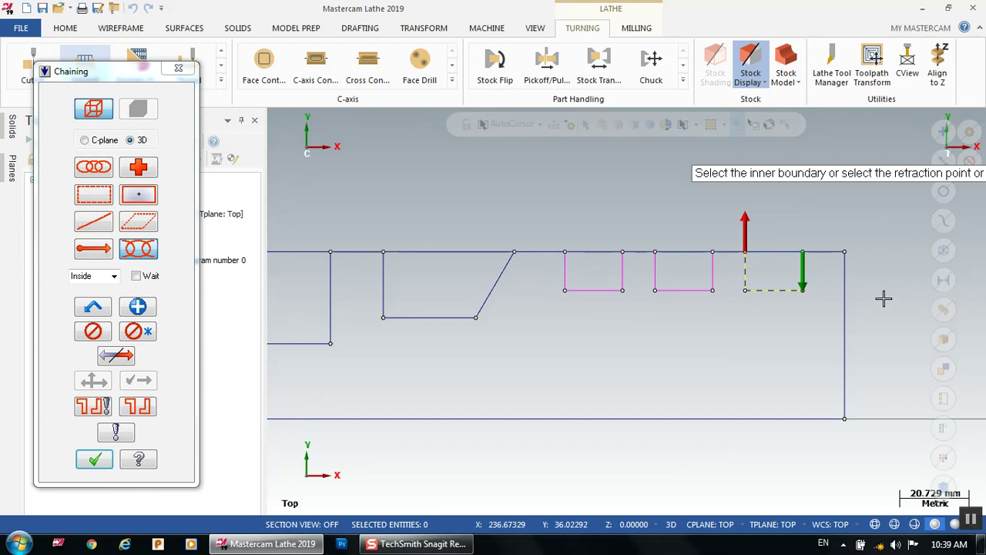
{"action": "left_click", "coordinate": [94, 459]}
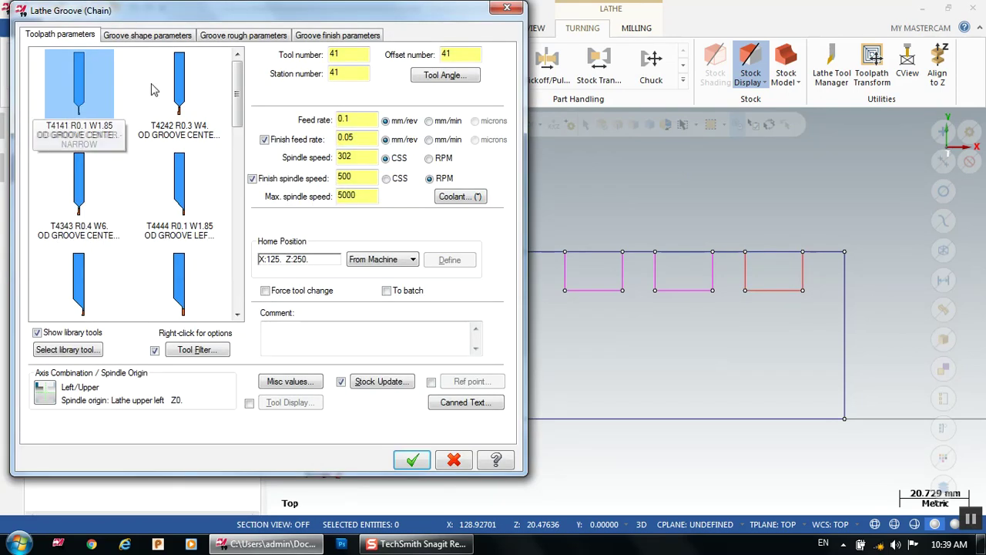
- Create a new tool from the narrow OD groove center tool T4141 and set its holder dimension C to 45
{"action": "left_click", "coordinate": [88, 101]}
{"action": "right_click", "coordinate": [88, 101]}
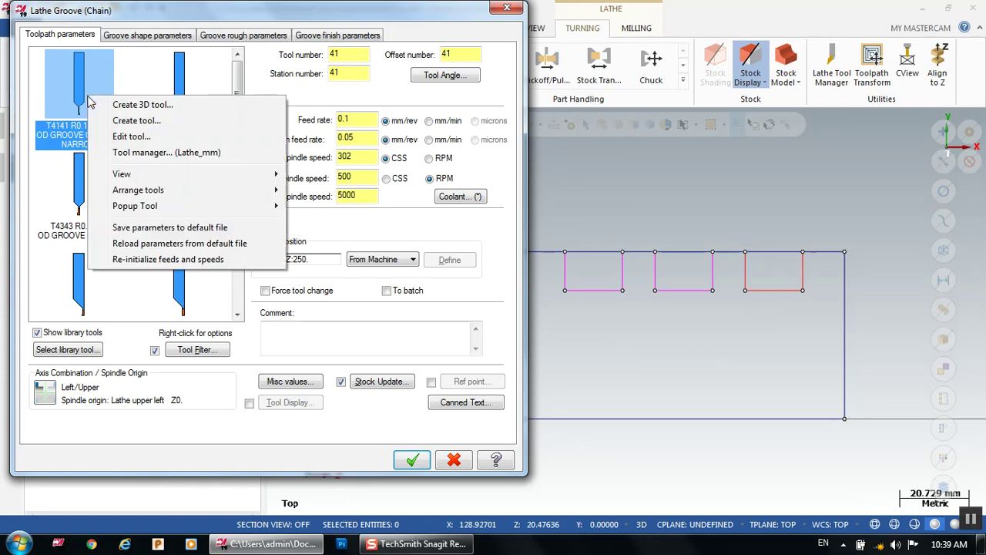
{"action": "left_click", "coordinate": [98, 136]}
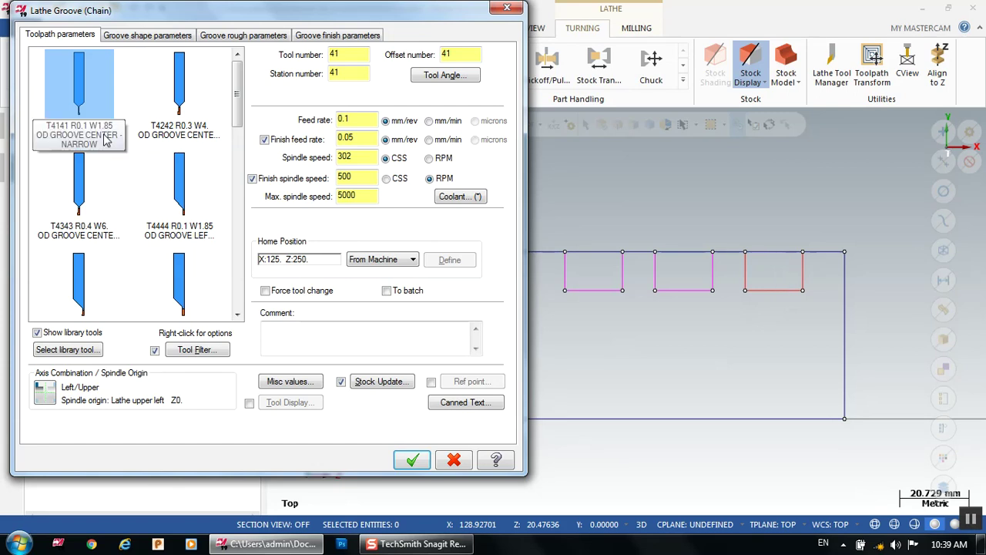
{"action": "right_click", "coordinate": [84, 101]}
{"action": "left_click", "coordinate": [132, 125]}
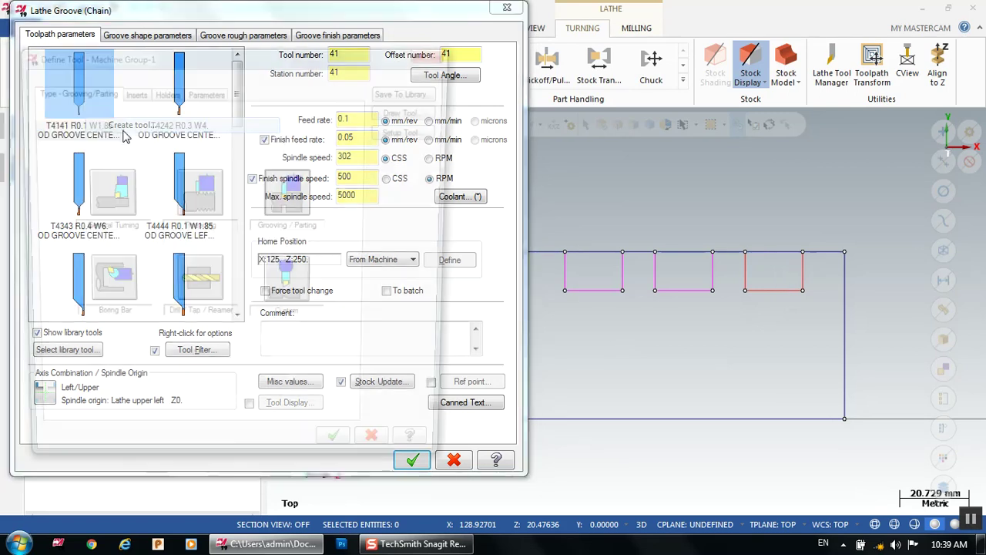
{"action": "left_click", "coordinate": [160, 91]}
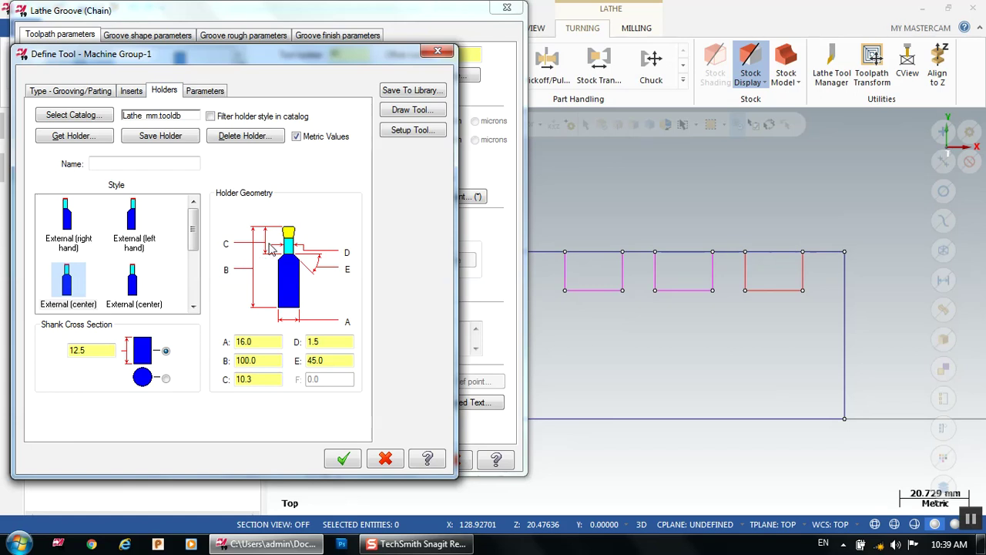
{"action": "double_click", "coordinate": [264, 378]}
{"action": "type", "text": "45"}
{"action": "left_click", "coordinate": [325, 361]}
- Check the new tool's insert width and length dimensions and its Grooving / Parting type, and accept the tool definition
{"action": "left_click", "coordinate": [133, 92]}
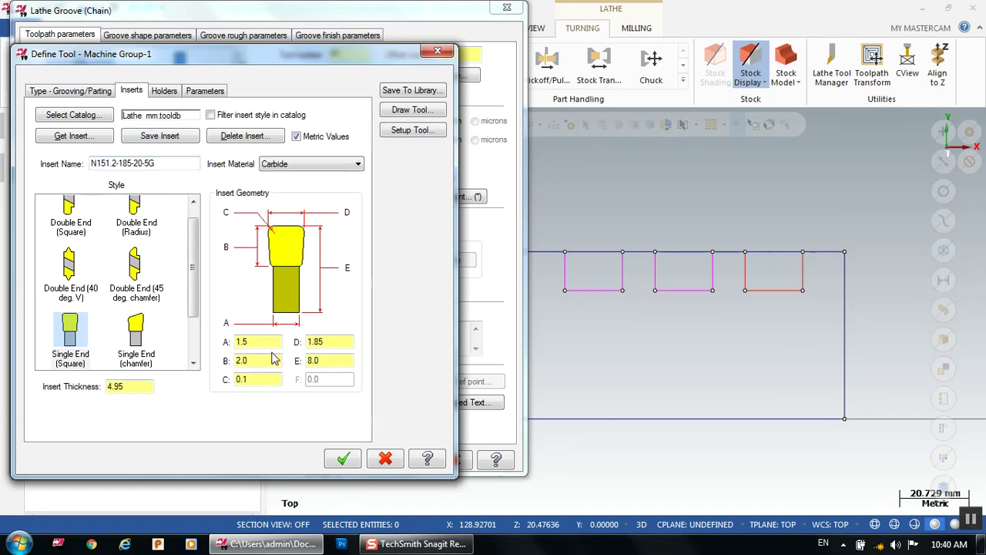
{"action": "left_click", "coordinate": [330, 342]}
{"action": "left_click", "coordinate": [256, 362]}
{"action": "left_click", "coordinate": [94, 93]}
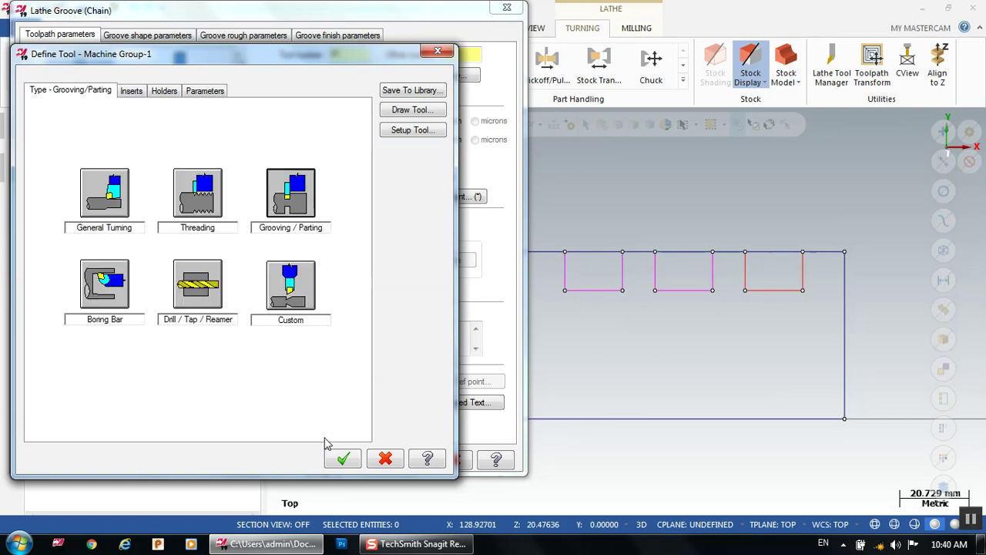
{"action": "left_click", "coordinate": [343, 458]}
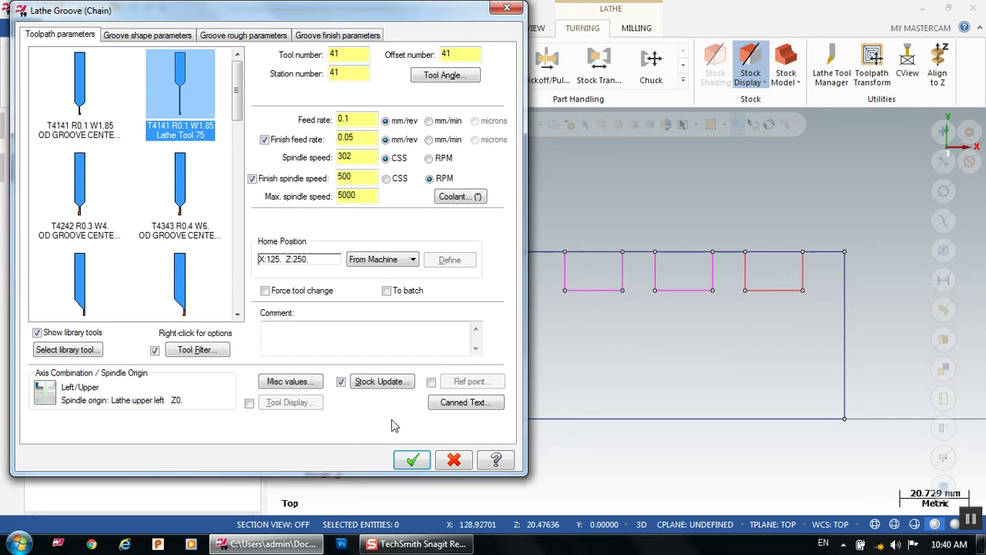
- Set the groove roughing stock amount to 0.25 and check the stock to leave in X and Z
{"action": "left_click", "coordinate": [148, 39]}
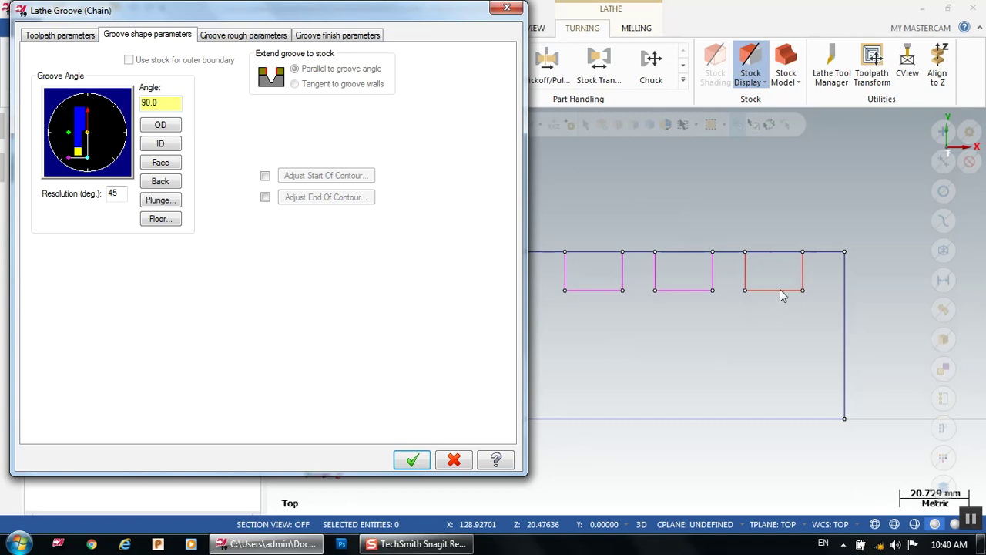
{"action": "left_click", "coordinate": [266, 38]}
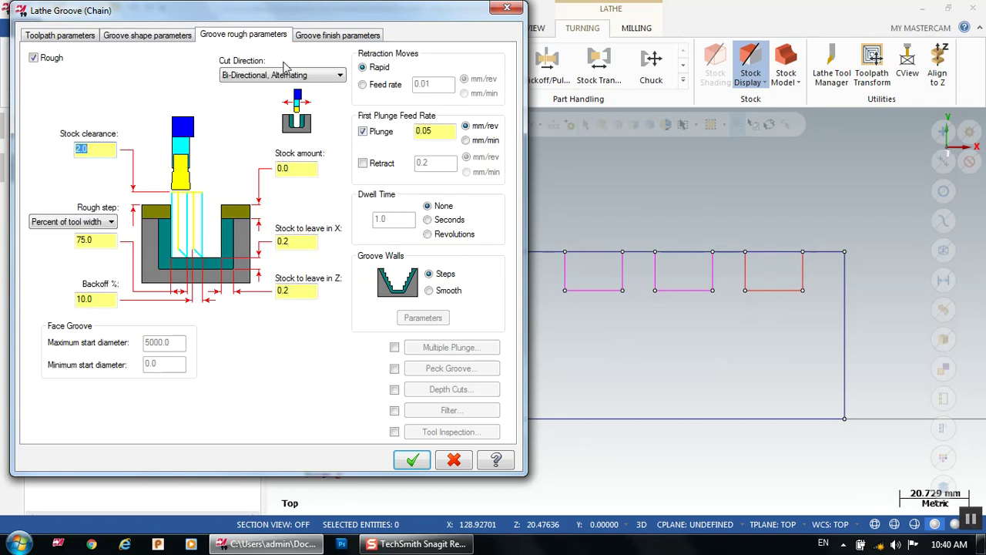
{"action": "left_click", "coordinate": [306, 167]}
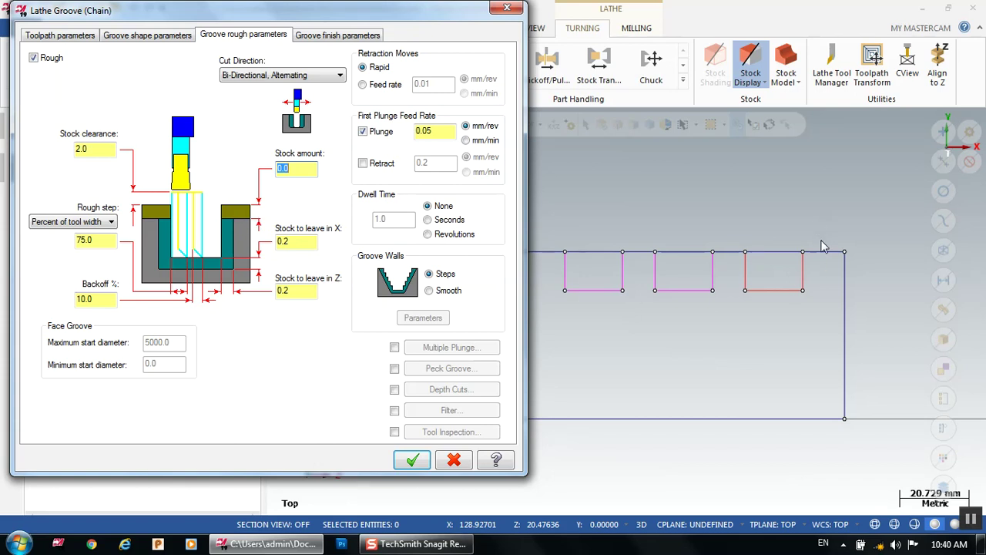
{"action": "left_click", "coordinate": [291, 168]}
{"action": "double_click", "coordinate": [301, 168]}
{"action": "type", "text": ".25"}
{"action": "double_click", "coordinate": [300, 240]}
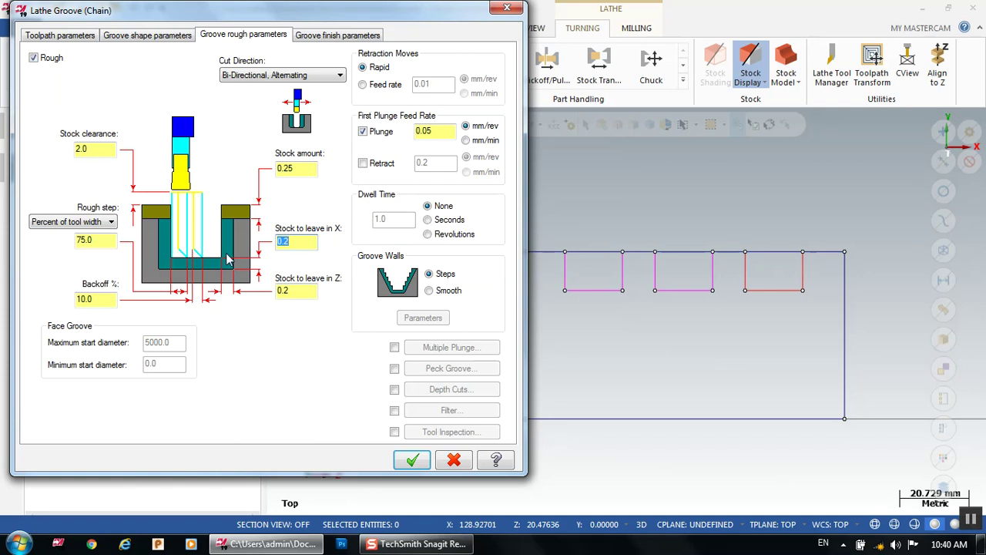
{"action": "left_click", "coordinate": [337, 36]}
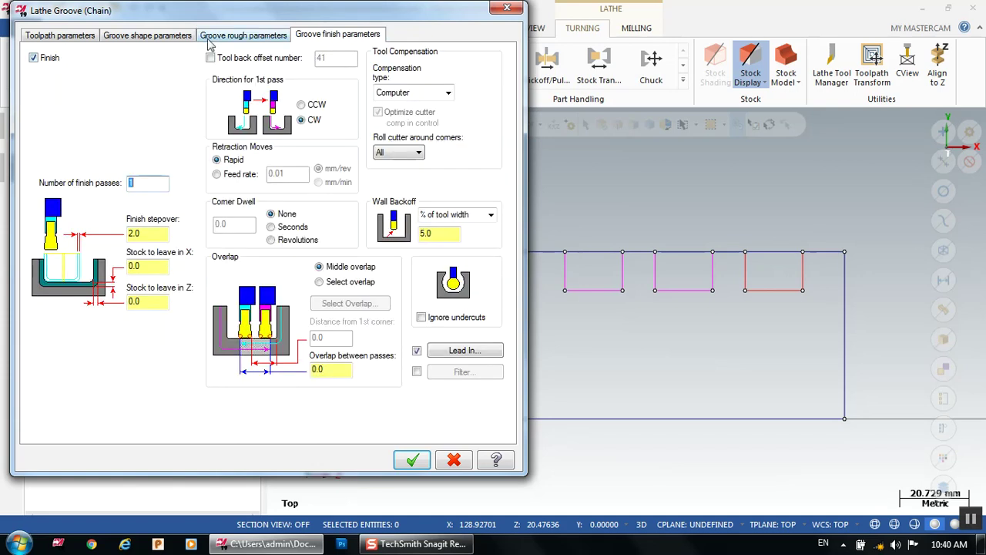
{"action": "left_click", "coordinate": [233, 35]}
{"action": "left_click", "coordinate": [287, 289]}
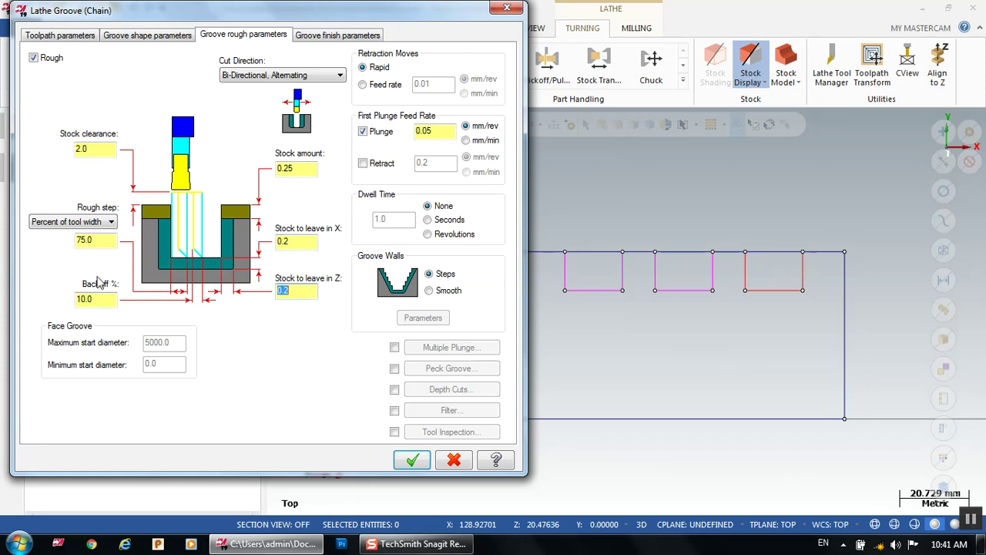
- Define the rough step as a step amount of 2.0 instead of a percentage of tool width
{"action": "left_click", "coordinate": [105, 153]}
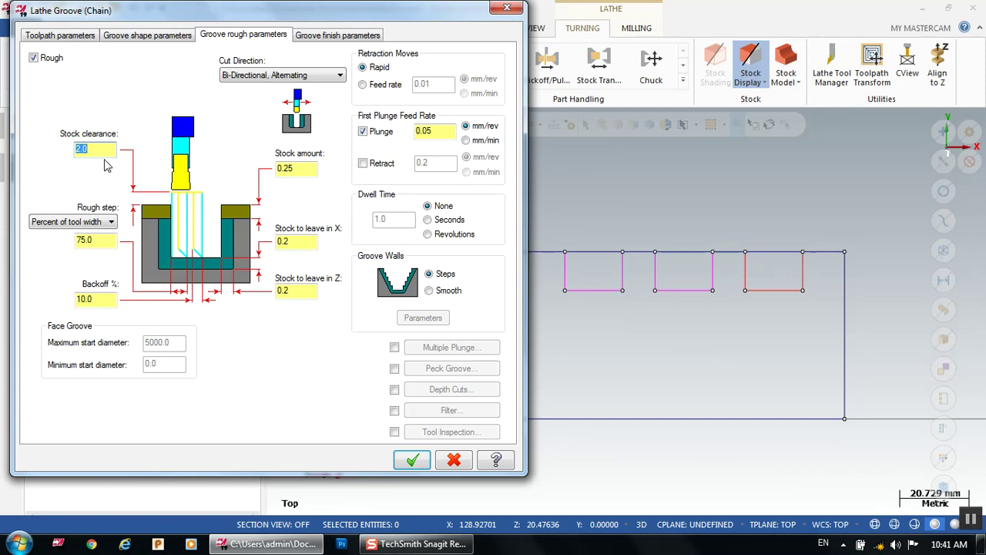
{"action": "double_click", "coordinate": [85, 239]}
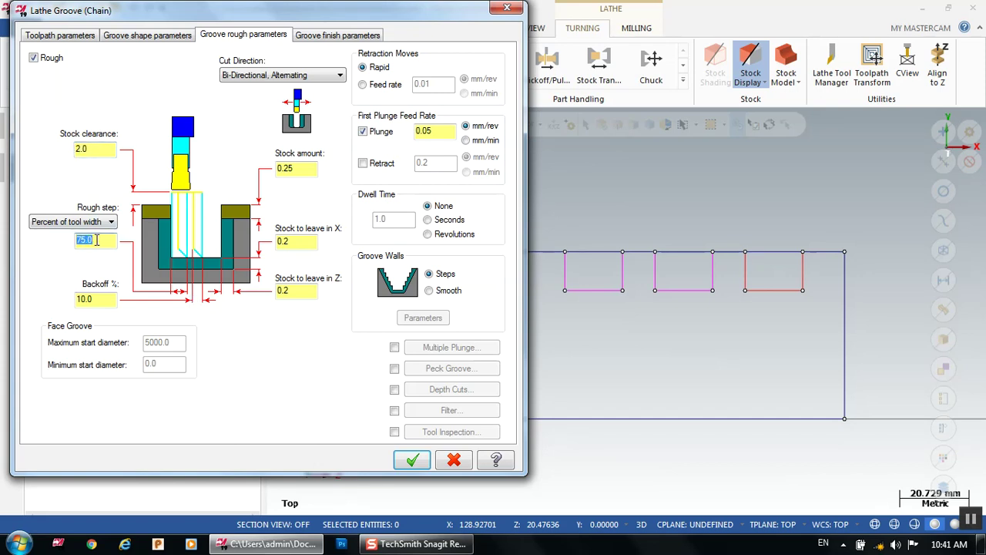
{"action": "left_click", "coordinate": [108, 221]}
{"action": "left_click", "coordinate": [109, 239]}
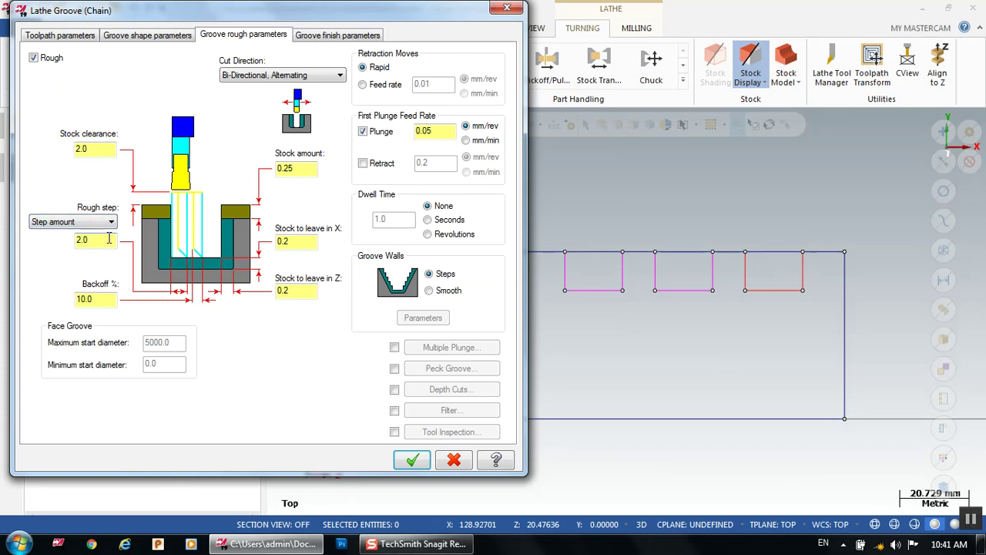
{"action": "double_click", "coordinate": [108, 239]}
{"action": "left_click", "coordinate": [111, 299]}
{"action": "left_click", "coordinate": [98, 306]}
- Check the finish stepover and finish stock to leave in X and Z, and accept the settings to generate the groove toolpath
{"action": "left_click", "coordinate": [322, 44]}
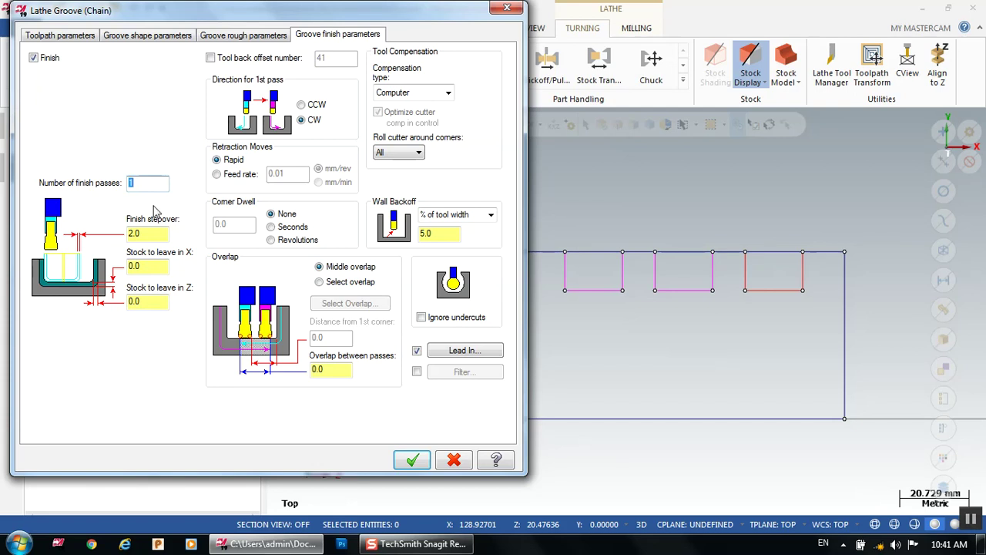
{"action": "double_click", "coordinate": [146, 232]}
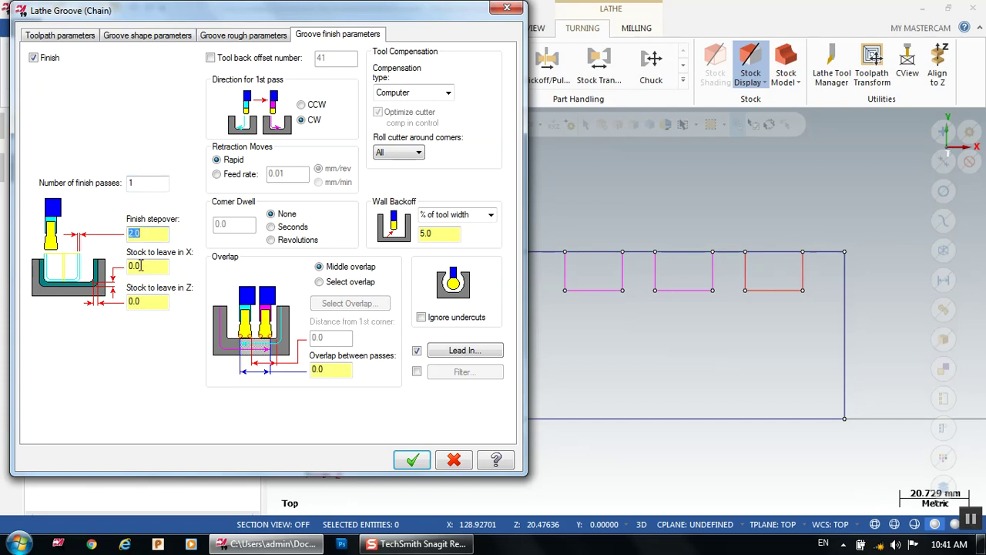
{"action": "double_click", "coordinate": [141, 265]}
{"action": "left_click", "coordinate": [153, 304]}
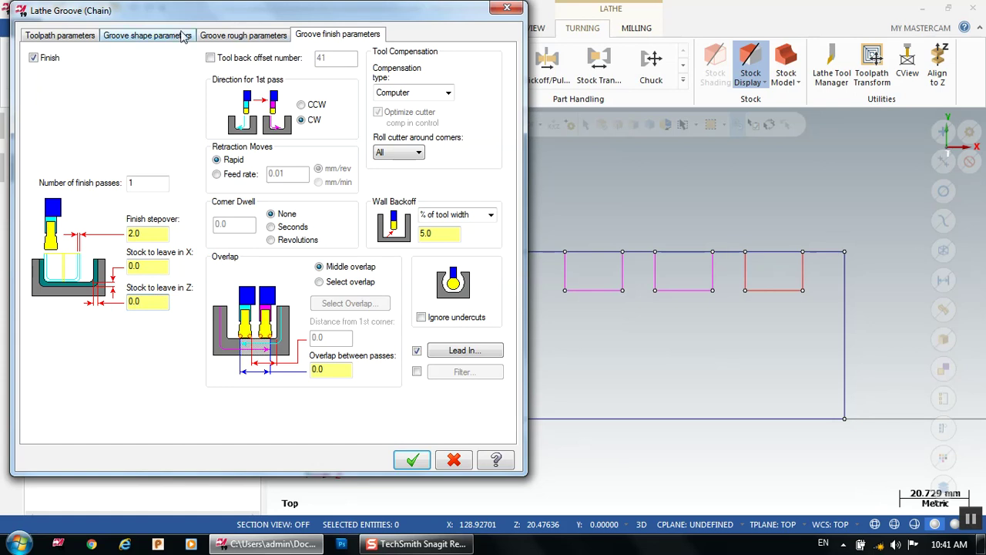
{"action": "left_click", "coordinate": [48, 36]}
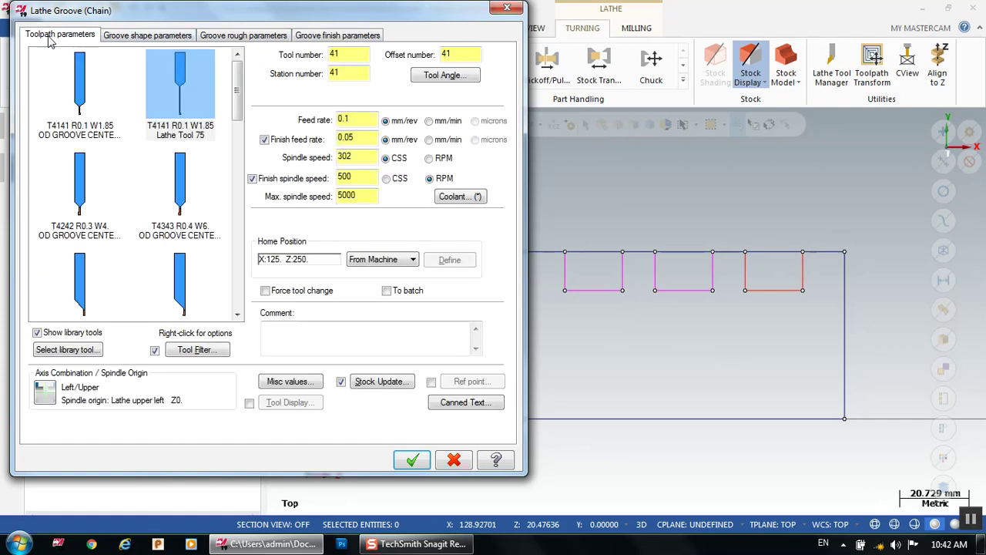
{"action": "left_click", "coordinate": [414, 459]}
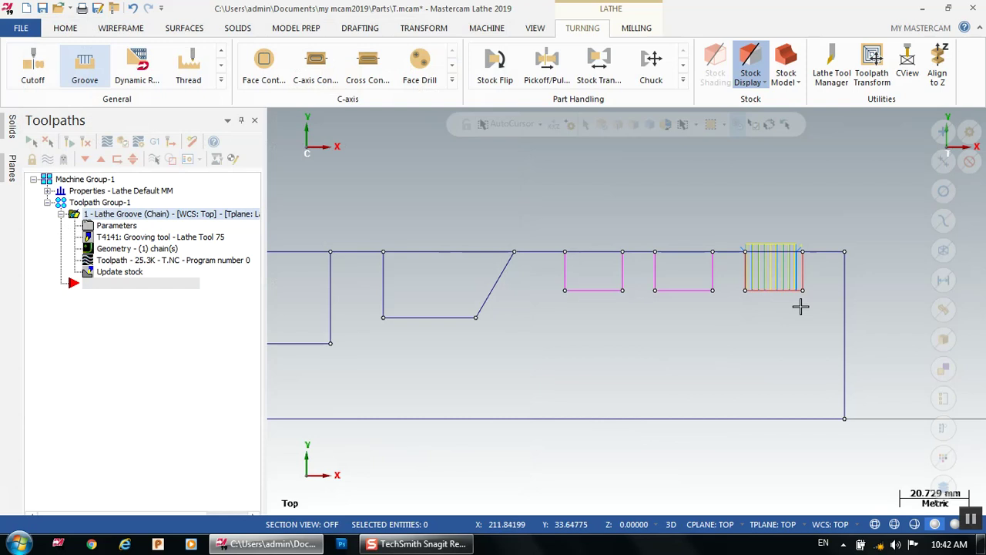
- Backplot the groove toolpath at a reduced playback speed to examine the order of the plunge cuts
{"action": "scroll", "coordinate": [905, 244], "scroll_direction": "up", "scroll_amount": 2}
{"action": "scroll", "coordinate": [778, 268], "scroll_direction": "up", "scroll_amount": 1}
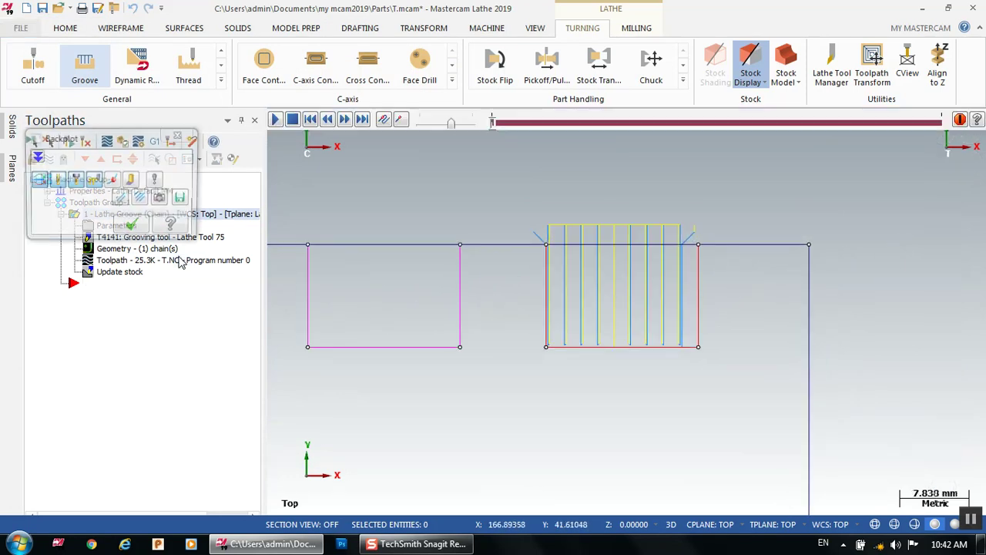
{"action": "scroll", "coordinate": [413, 389], "scroll_direction": "down", "scroll_amount": 1}
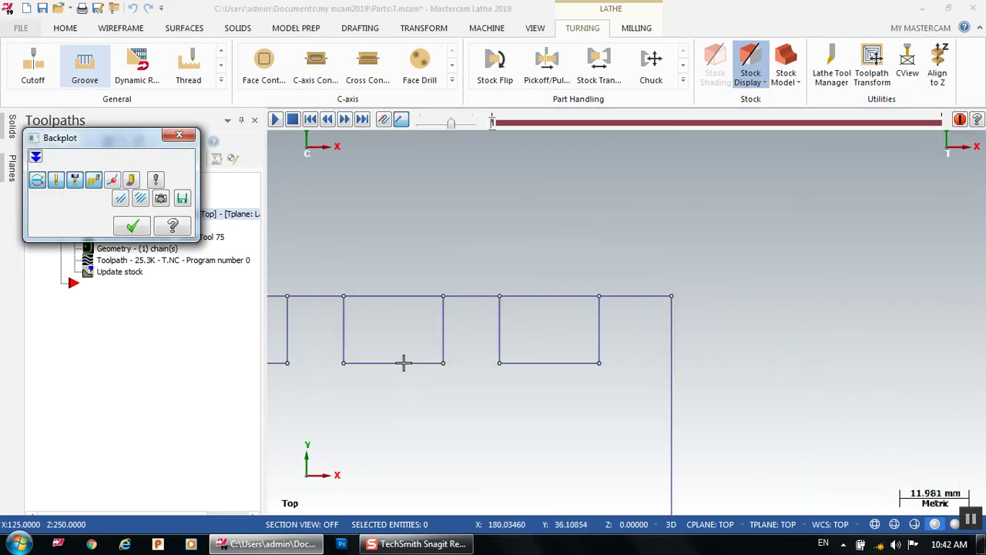
{"action": "scroll", "coordinate": [397, 359], "scroll_direction": "up", "scroll_amount": 1}
{"action": "left_click_drag", "start_coordinate": [452, 128], "coordinate": [439, 123]}
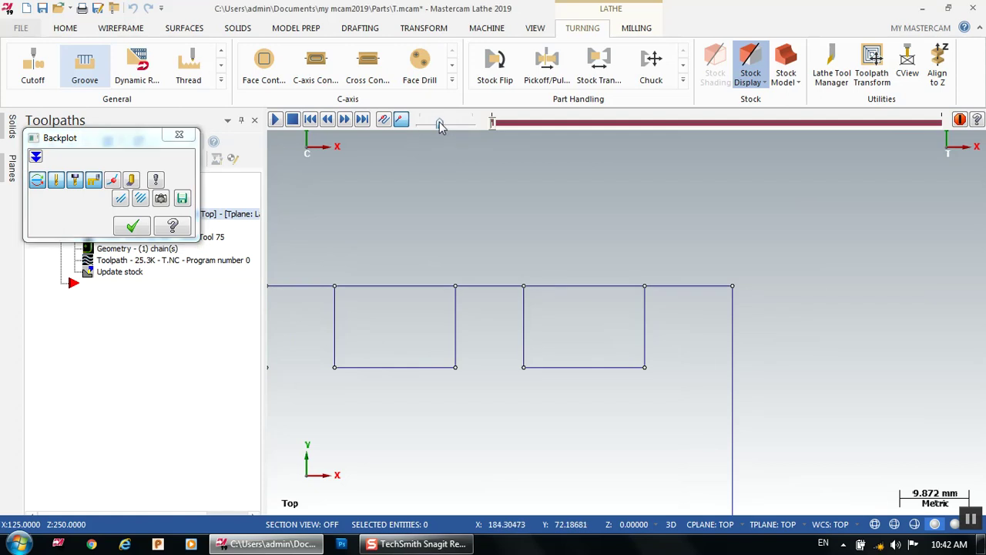
{"action": "left_click", "coordinate": [275, 119]}
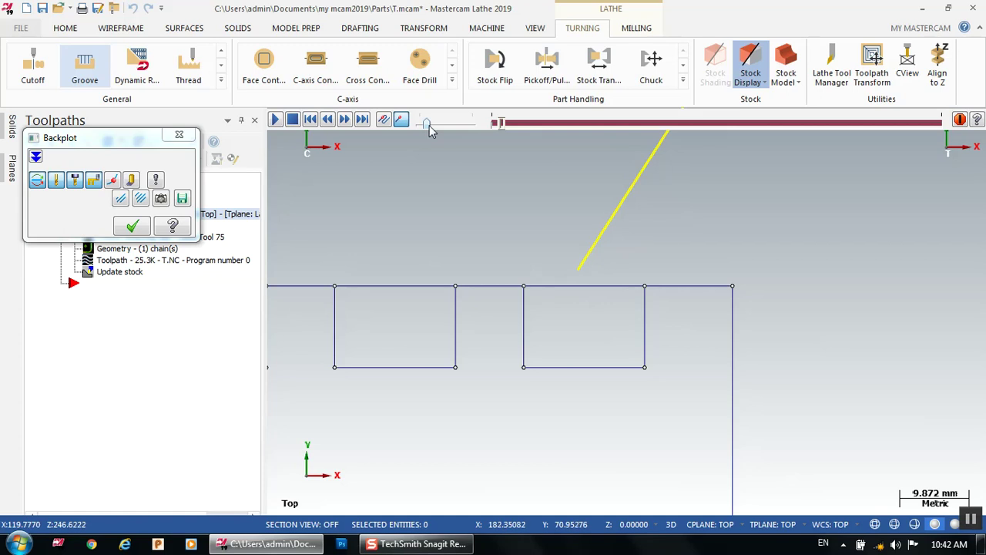
{"action": "mouse_move", "coordinate": [442, 123]}
{"action": "left_mouse_down"}
{"action": "mouse_move", "coordinate": [460, 123]}
{"action": "mouse_move", "coordinate": [435, 129]}
{"action": "left_mouse_up"}
{"action": "scroll", "coordinate": [511, 235], "scroll_direction": "down", "scroll_amount": 2}
{"action": "scroll", "coordinate": [440, 134], "scroll_direction": "up", "scroll_amount": 1}
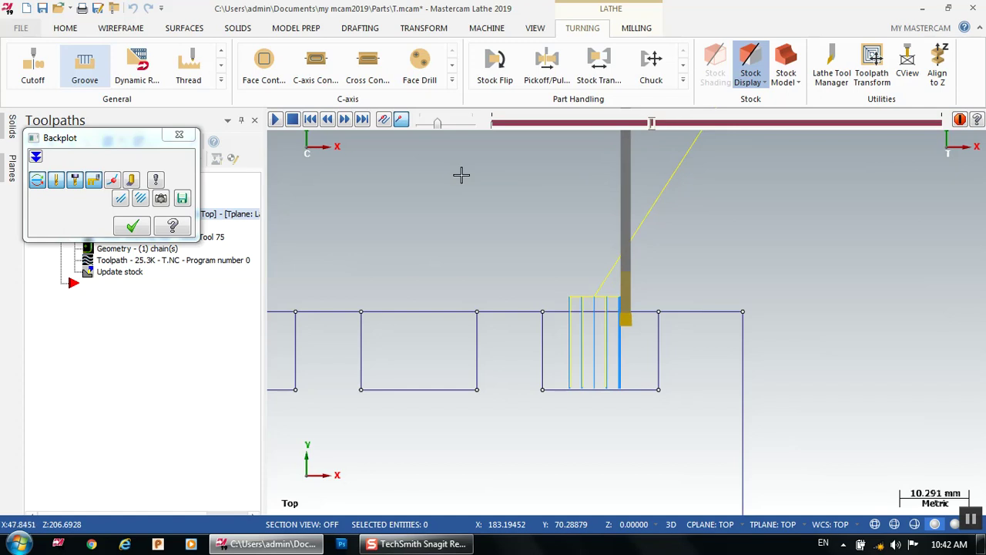
{"action": "left_click", "coordinate": [131, 226]}
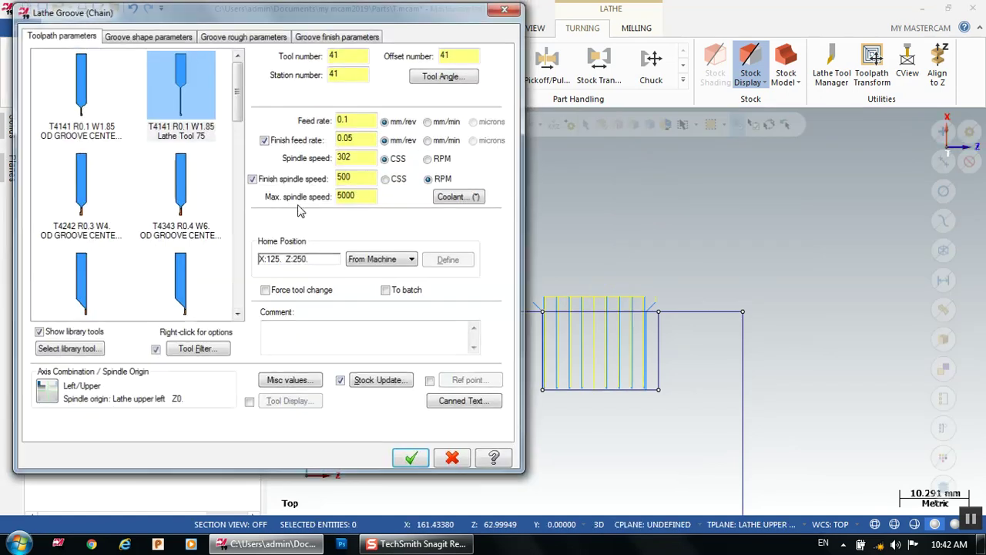
- Change the groove operation's roughing cut direction to Negative and regenerate the toolpath
{"action": "left_click", "coordinate": [134, 227]}
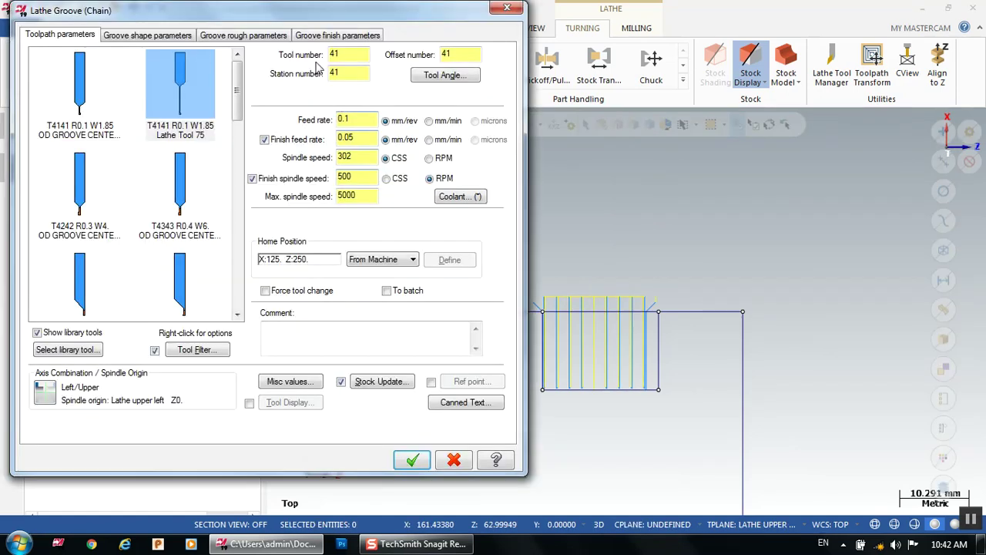
{"action": "left_click", "coordinate": [256, 37]}
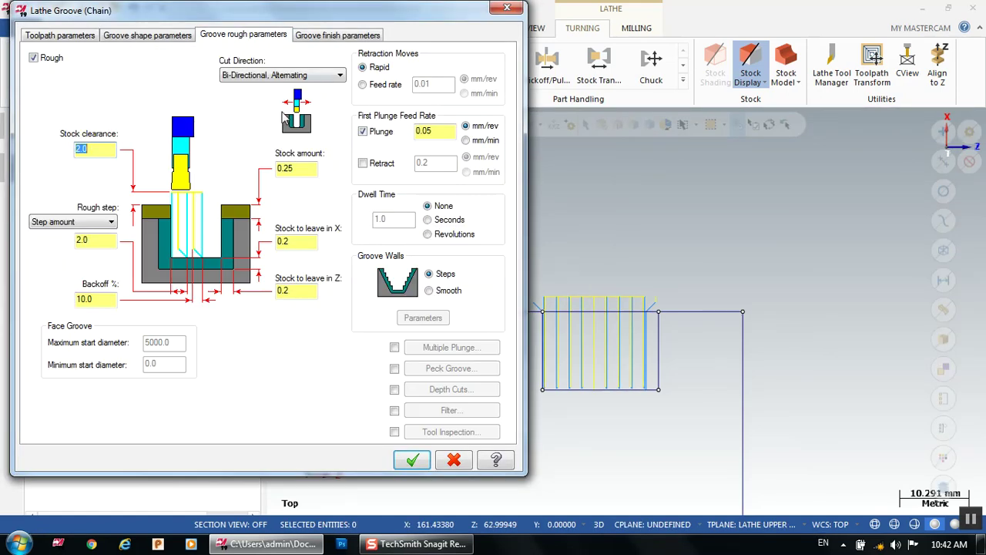
{"action": "left_click", "coordinate": [312, 75]}
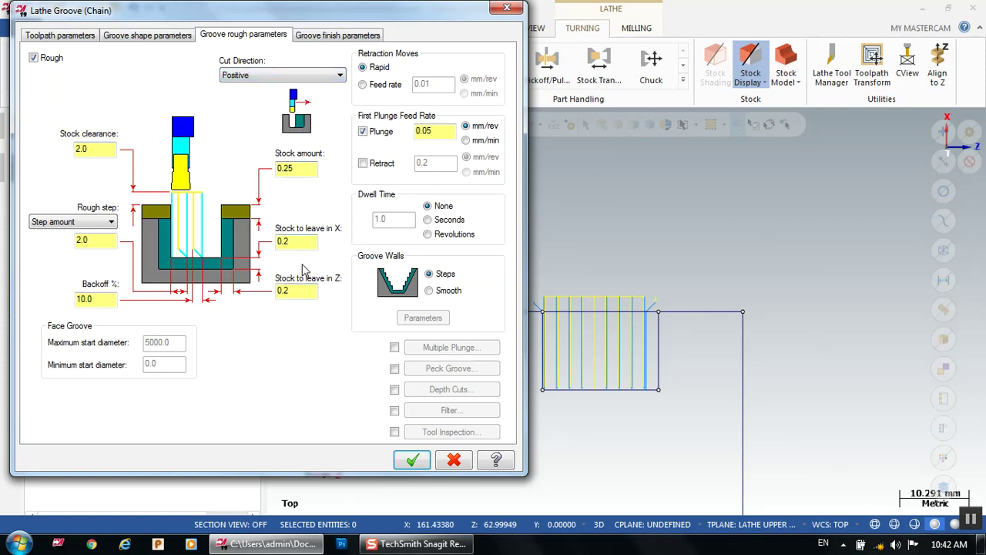
{"action": "left_click", "coordinate": [304, 83]}
{"action": "left_click", "coordinate": [247, 91]}
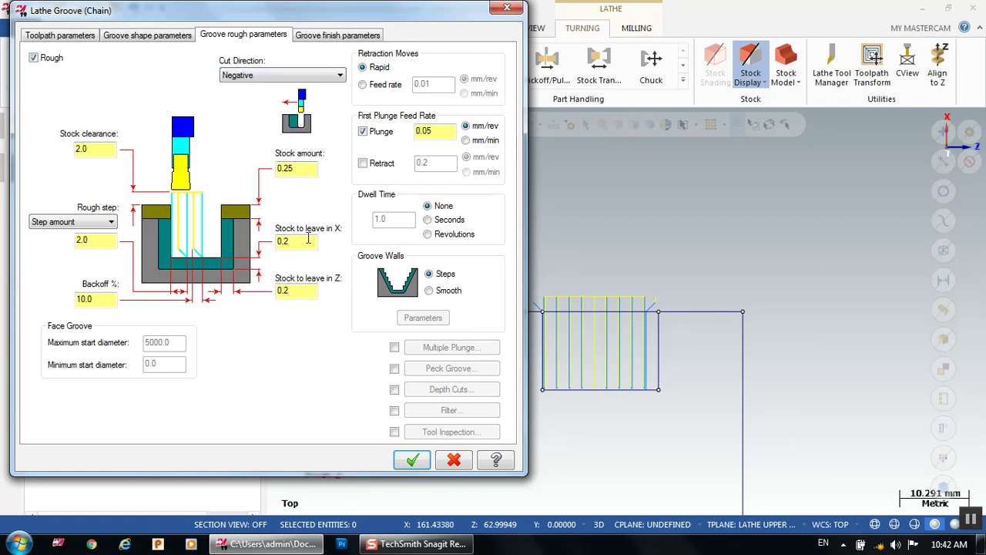
{"action": "left_click", "coordinate": [412, 460]}
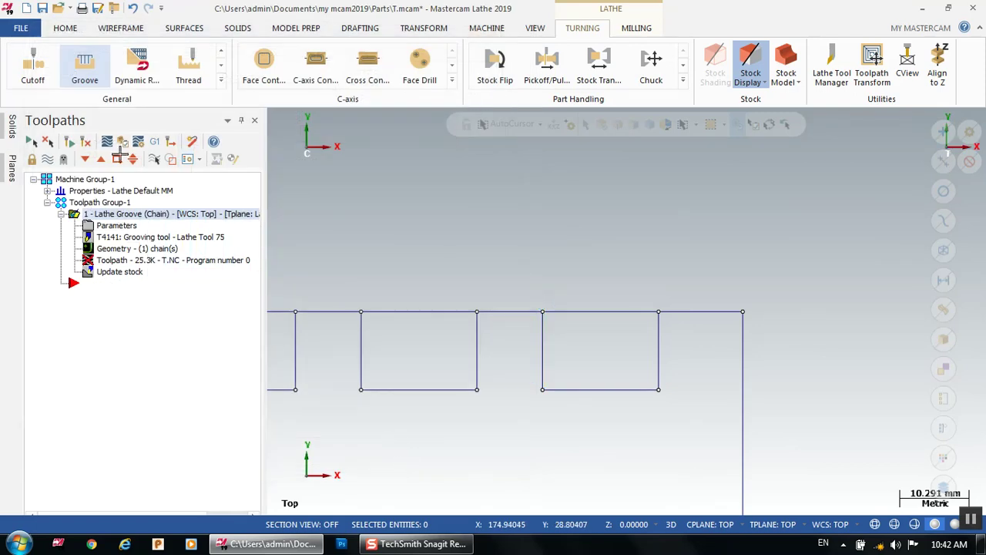
{"action": "left_click", "coordinate": [88, 142]}
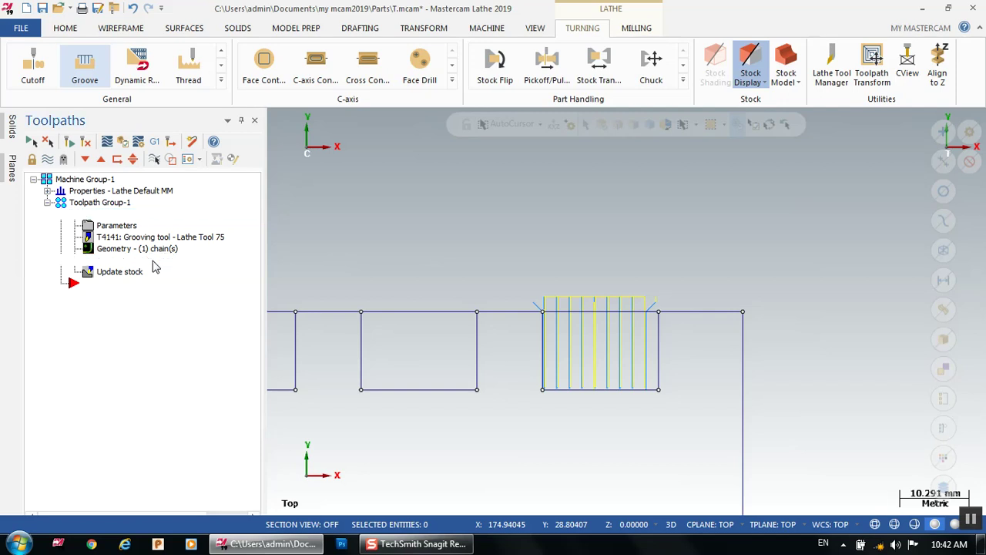
- Backplot the regenerated groove toolpath, adjusting the playback speed to examine the new cut direction
{"action": "key", "text": "alt+t"}
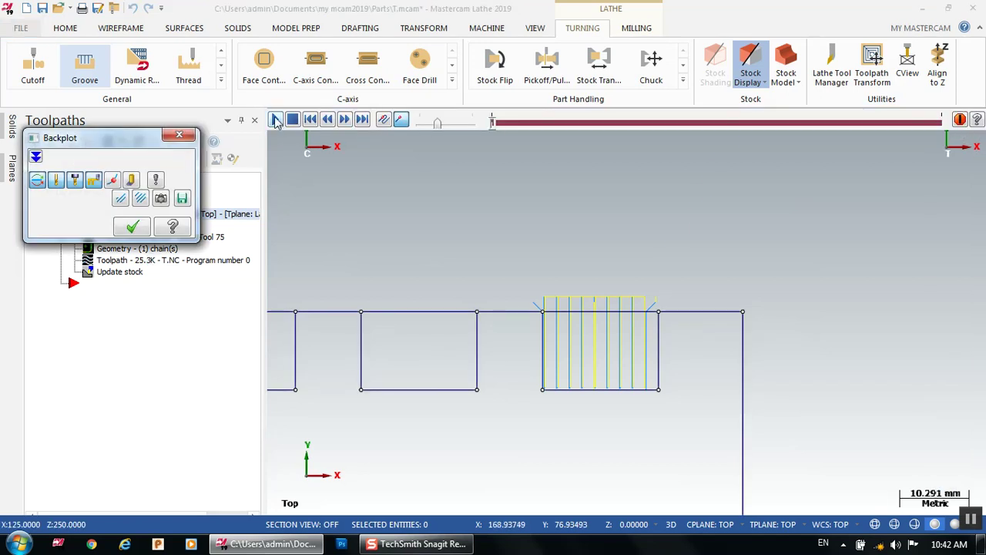
{"action": "left_click", "coordinate": [275, 120]}
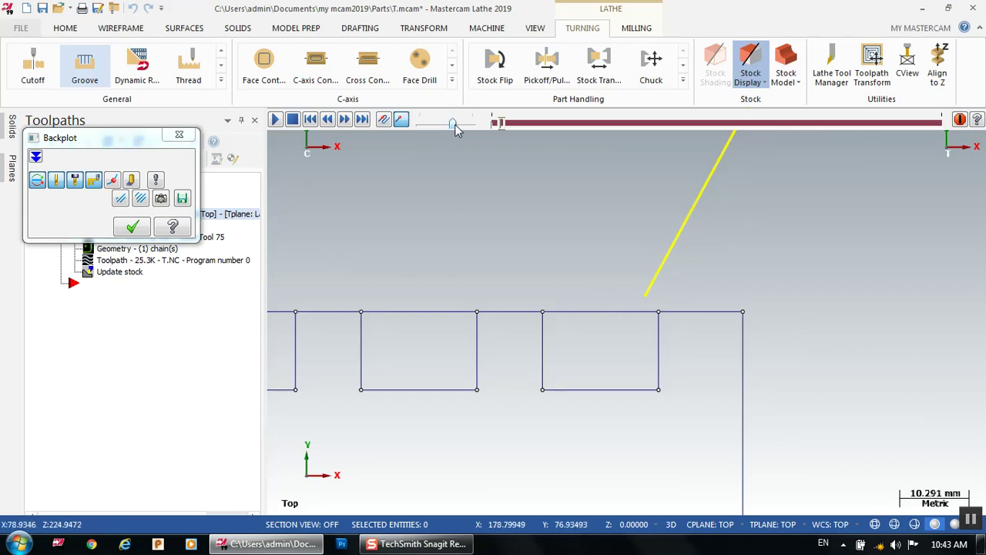
{"action": "left_click_drag", "start_coordinate": [454, 125], "coordinate": [437, 123]}
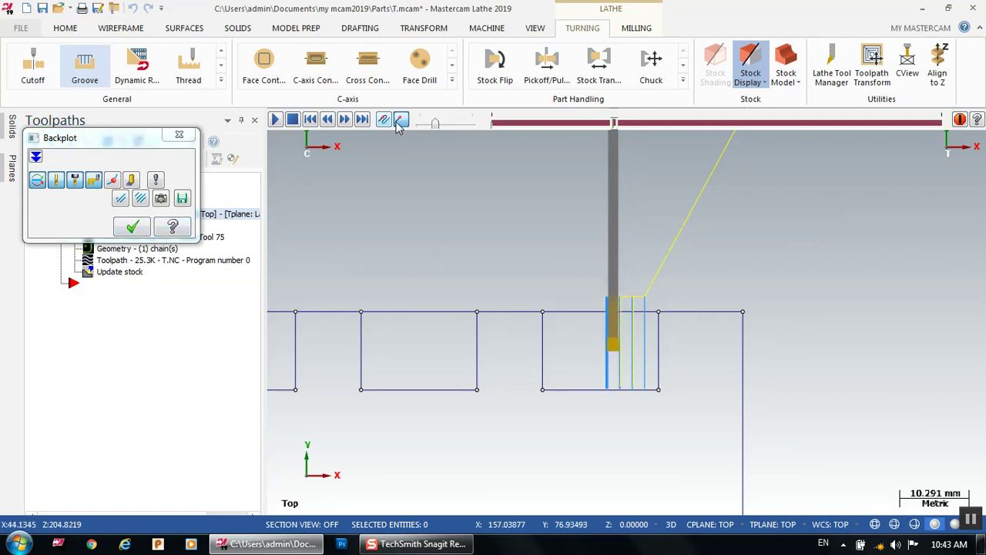
{"action": "left_click_drag", "start_coordinate": [444, 125], "coordinate": [456, 128]}
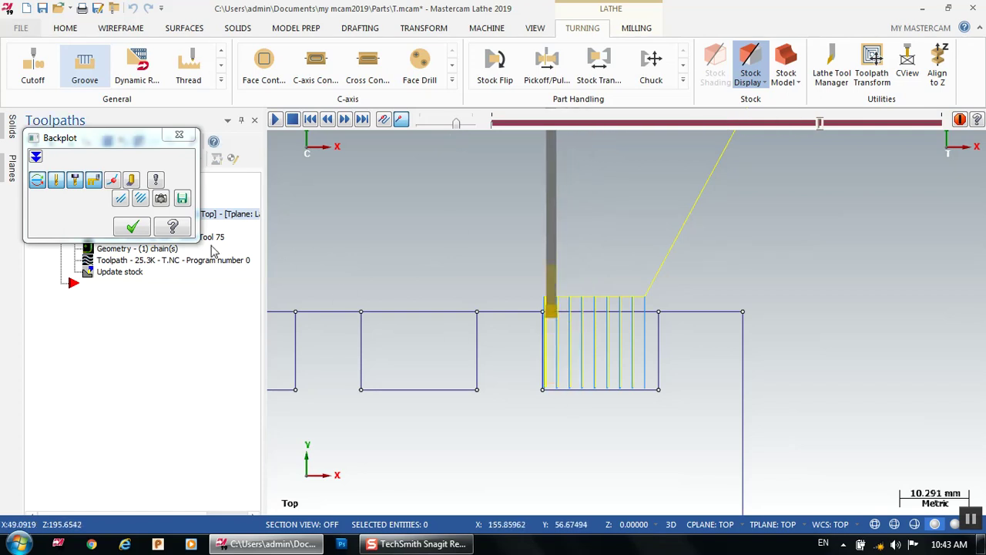
{"action": "left_click", "coordinate": [133, 228]}
- Start a second groove operation using the Multiple chains groove definition
{"action": "scroll", "coordinate": [627, 279], "scroll_direction": "down", "scroll_amount": 4}
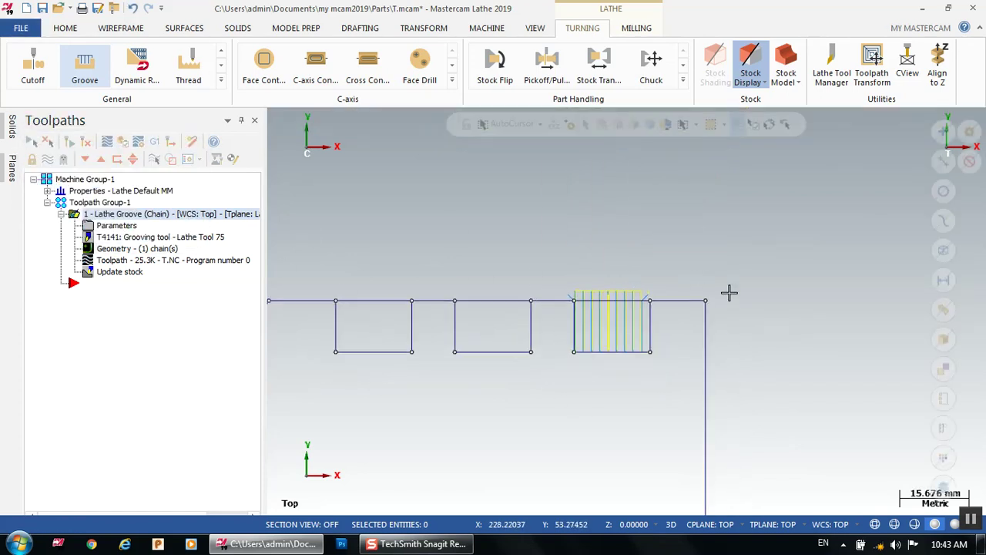
{"action": "scroll", "coordinate": [609, 291], "scroll_direction": "up", "scroll_amount": 1}
{"action": "scroll", "coordinate": [603, 315], "scroll_direction": "down", "scroll_amount": 1}
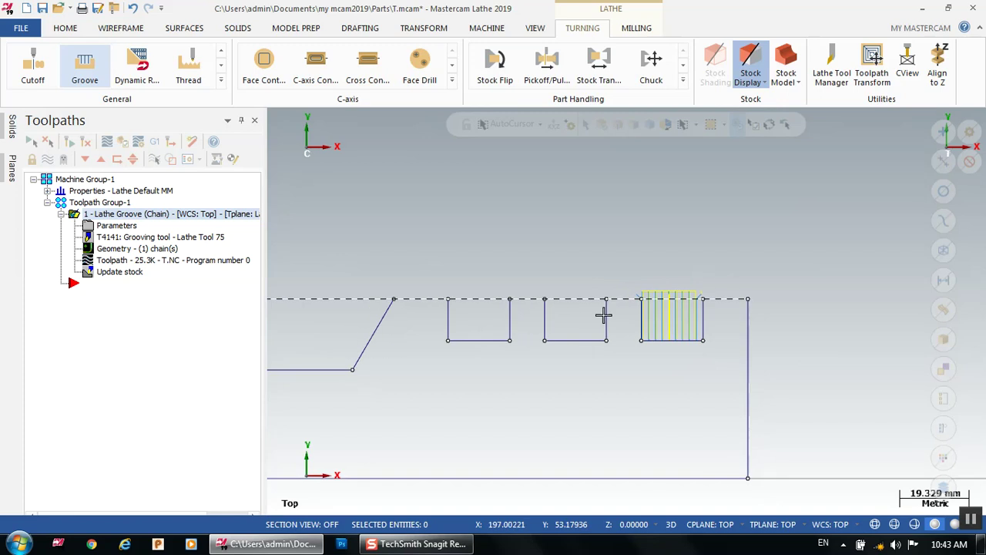
{"action": "scroll", "coordinate": [602, 339], "scroll_direction": "up", "scroll_amount": 2}
{"action": "scroll", "coordinate": [617, 335], "scroll_direction": "up", "scroll_amount": 1}
{"action": "scroll", "coordinate": [716, 319], "scroll_direction": "down", "scroll_amount": 2}
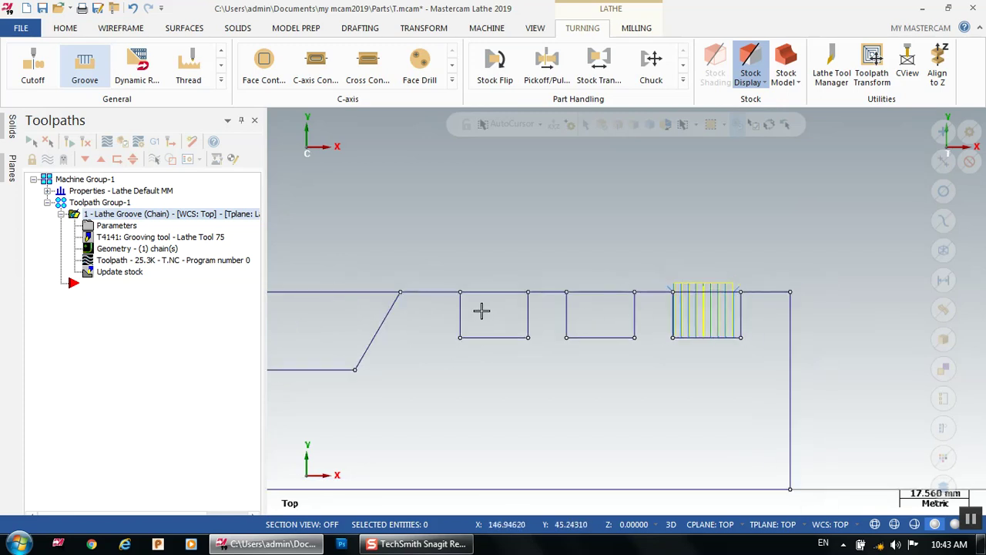
{"action": "left_click", "coordinate": [85, 70]}
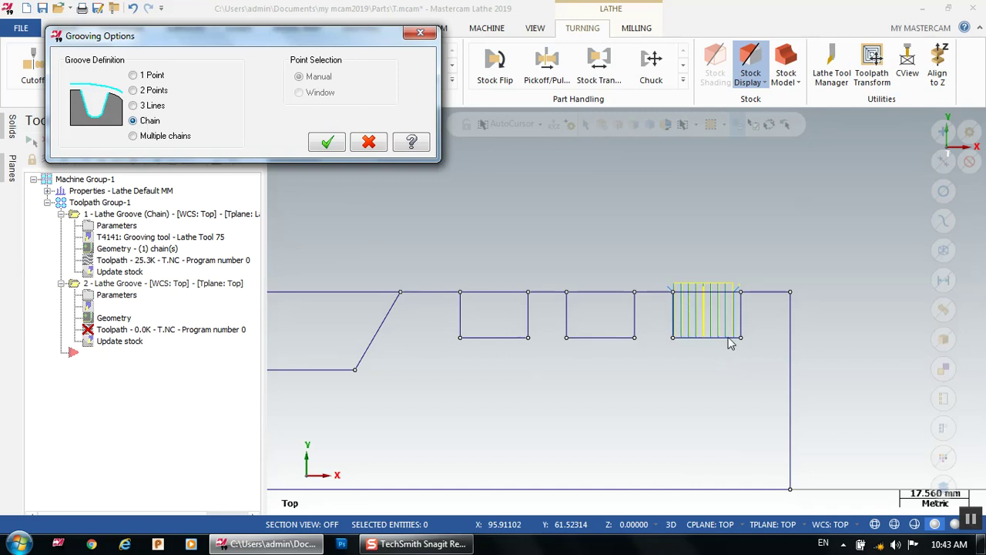
{"action": "left_click", "coordinate": [134, 137]}
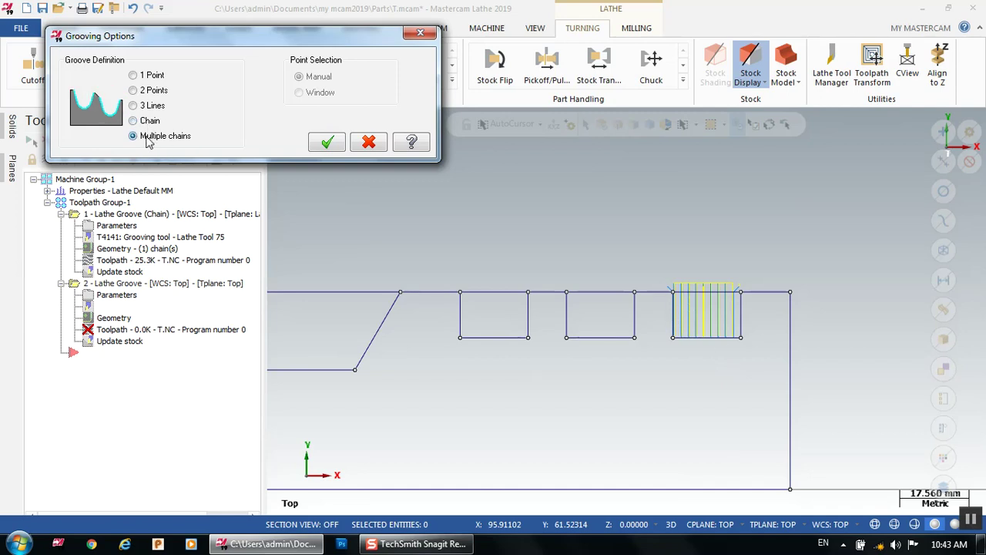
{"action": "left_click", "coordinate": [326, 142]}
- Chain the two remaining small rectangular grooves from right wall to left wall, reversing the second chain's direction, and accept both chains
{"action": "left_click", "coordinate": [632, 316]}
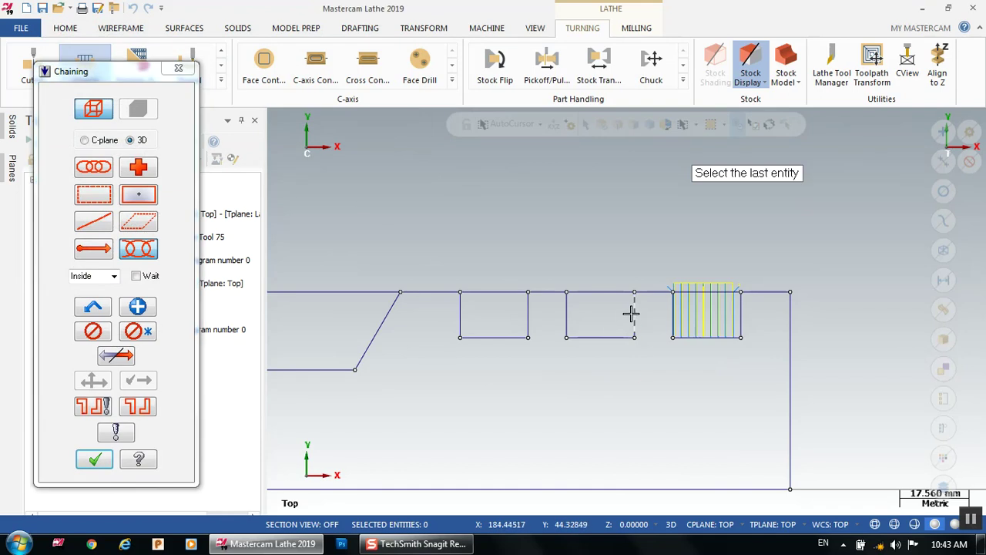
{"action": "left_click", "coordinate": [567, 315]}
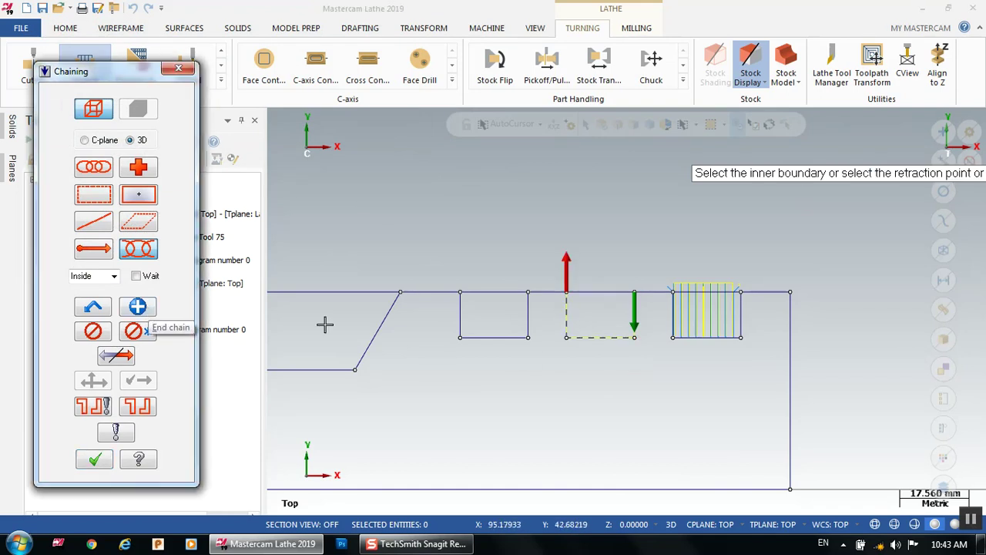
{"action": "left_click", "coordinate": [516, 333]}
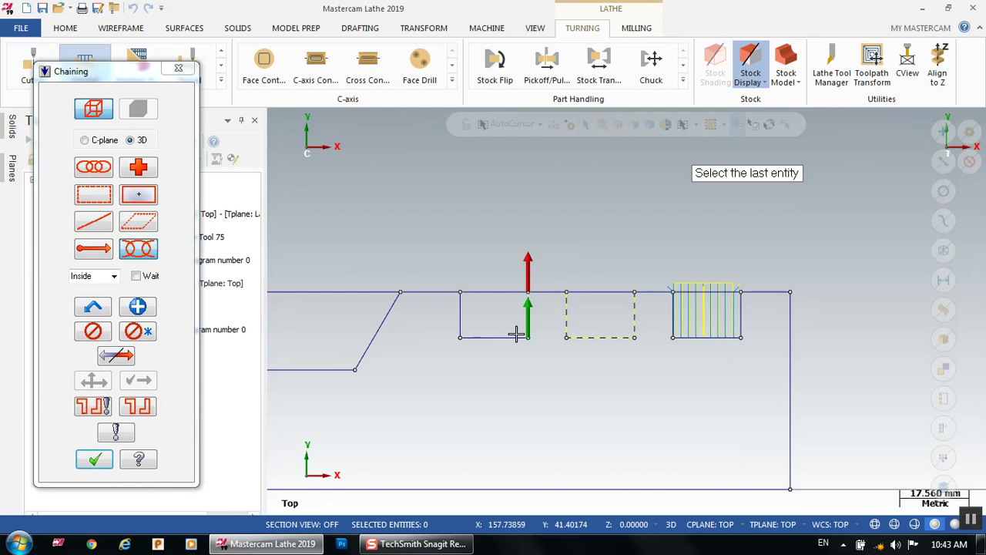
{"action": "left_click", "coordinate": [114, 357]}
{"action": "left_click", "coordinate": [456, 307]}
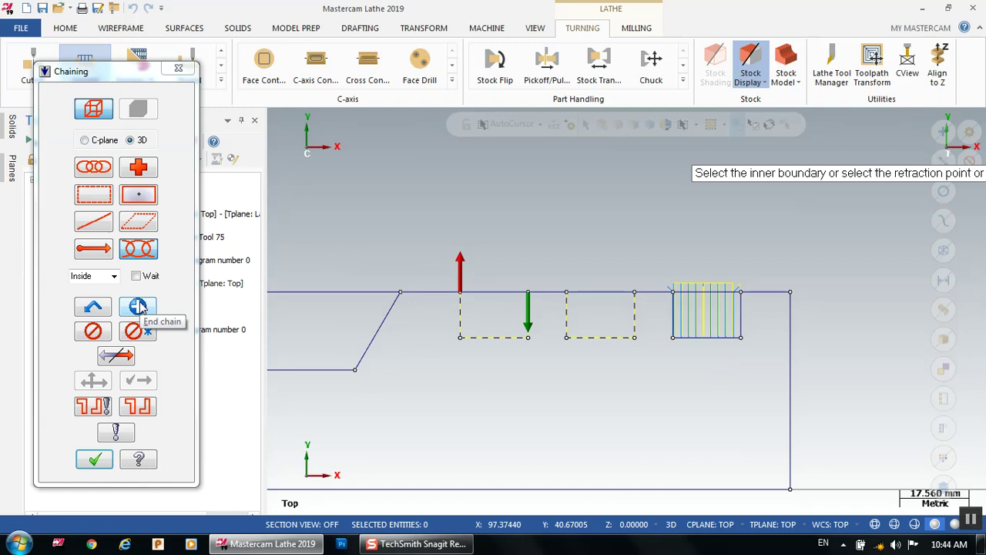
{"action": "left_click", "coordinate": [94, 459]}
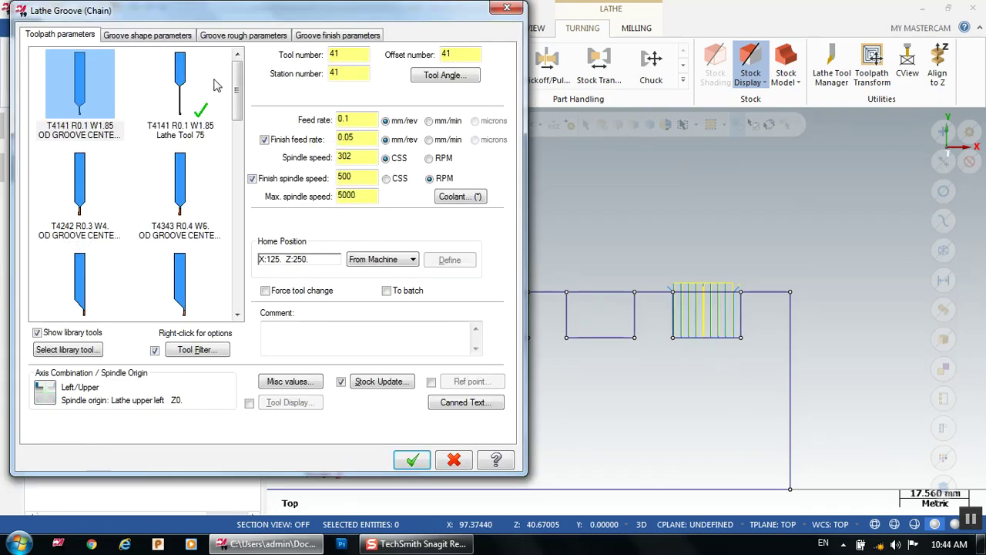
- Assign Lathe Tool 75, check the groove shape, roughing cut direction and finish parameters, and generate the toolpath for both chained grooves
{"action": "left_click", "coordinate": [216, 86]}
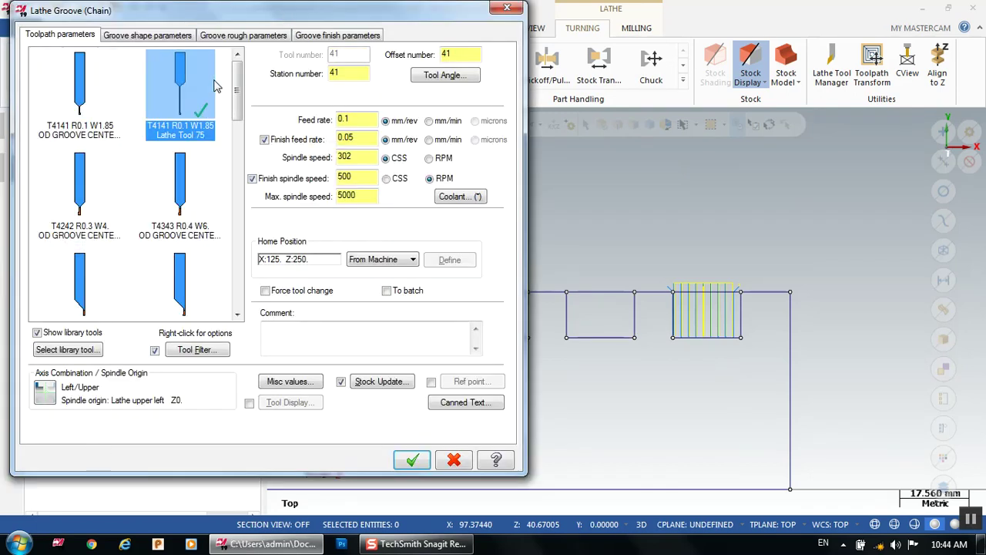
{"action": "left_click", "coordinate": [185, 35]}
{"action": "left_click", "coordinate": [222, 36]}
{"action": "left_click", "coordinate": [322, 37]}
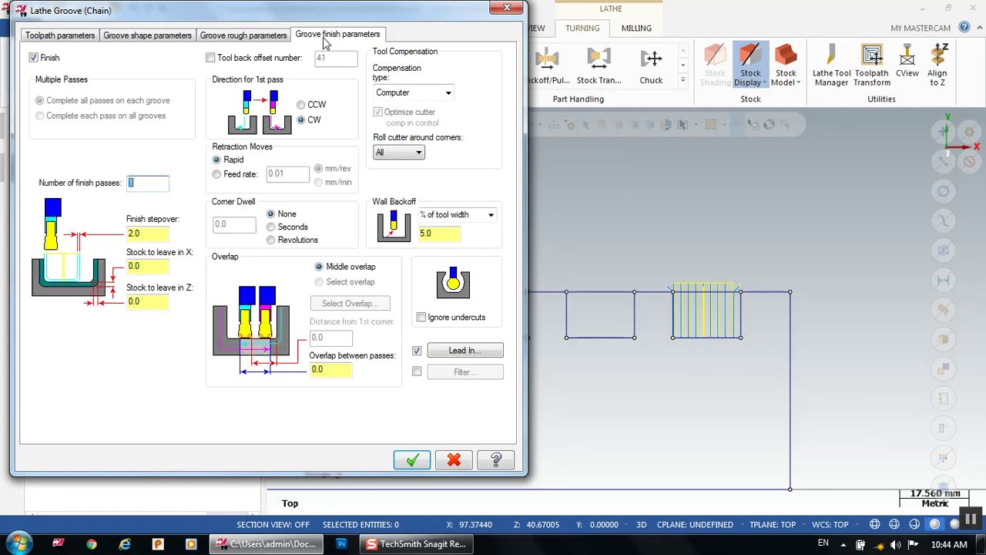
{"action": "left_click", "coordinate": [245, 35]}
{"action": "left_click", "coordinate": [301, 71]}
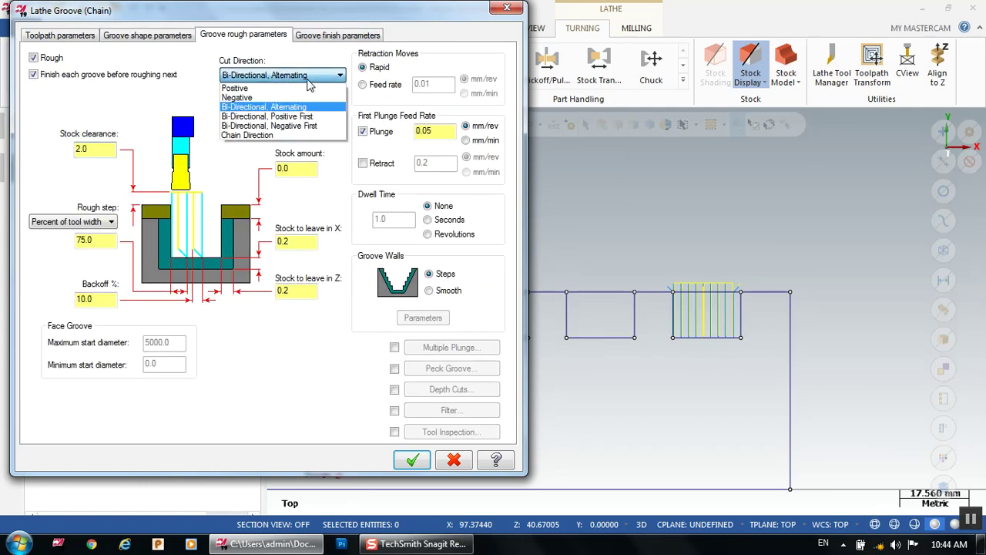
{"action": "left_click", "coordinate": [308, 83]}
{"action": "left_click", "coordinate": [414, 458]}
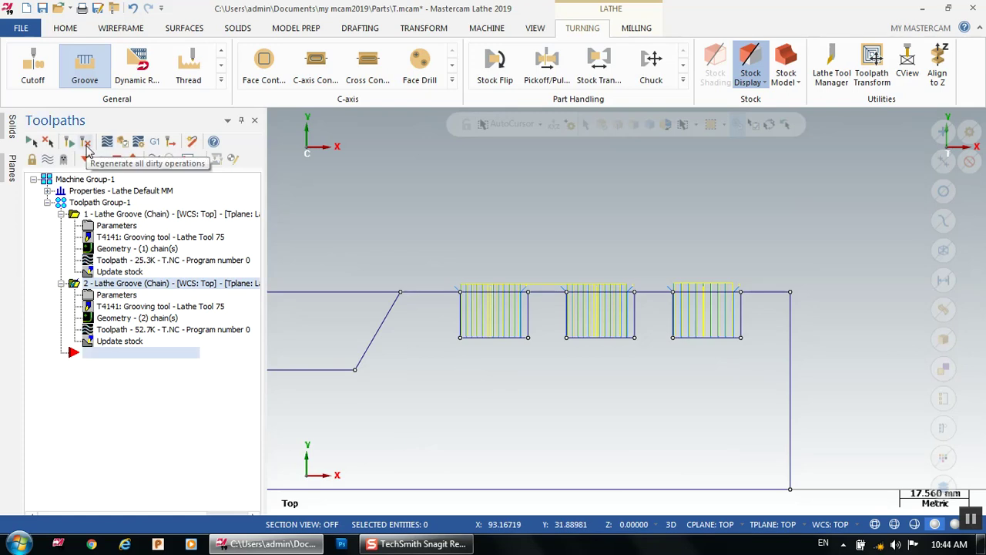
- Backplot the multiple-chain groove toolpath, adjusting the playback speed to examine how both grooves are cut
{"action": "key", "text": "alt+t"}
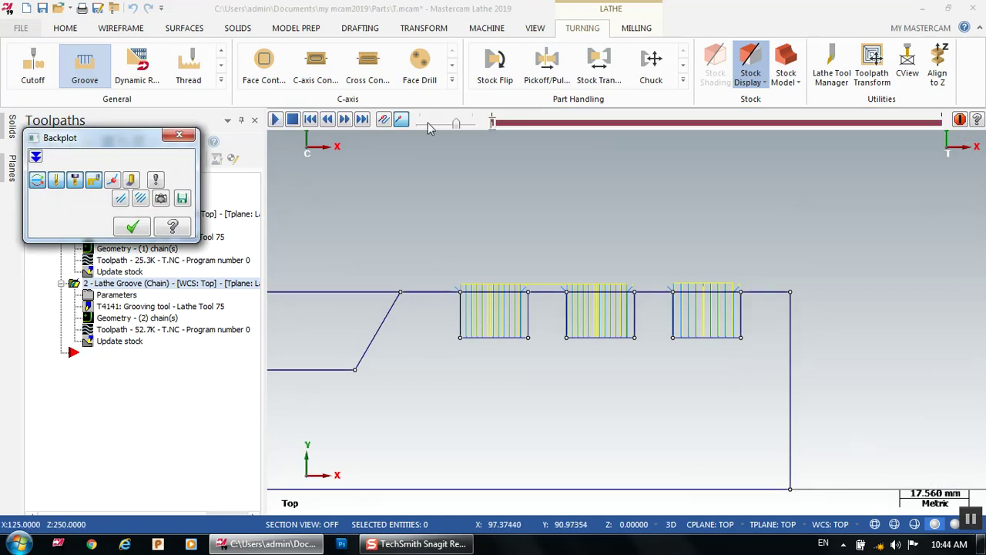
{"action": "left_click", "coordinate": [456, 126]}
{"action": "left_click_drag", "start_coordinate": [456, 126], "coordinate": [437, 127]}
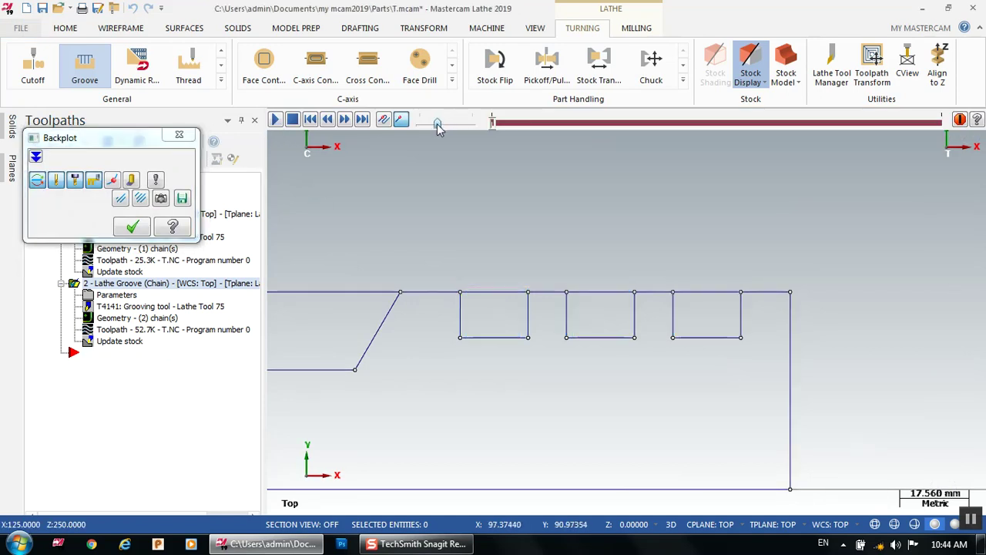
{"action": "left_click", "coordinate": [279, 122]}
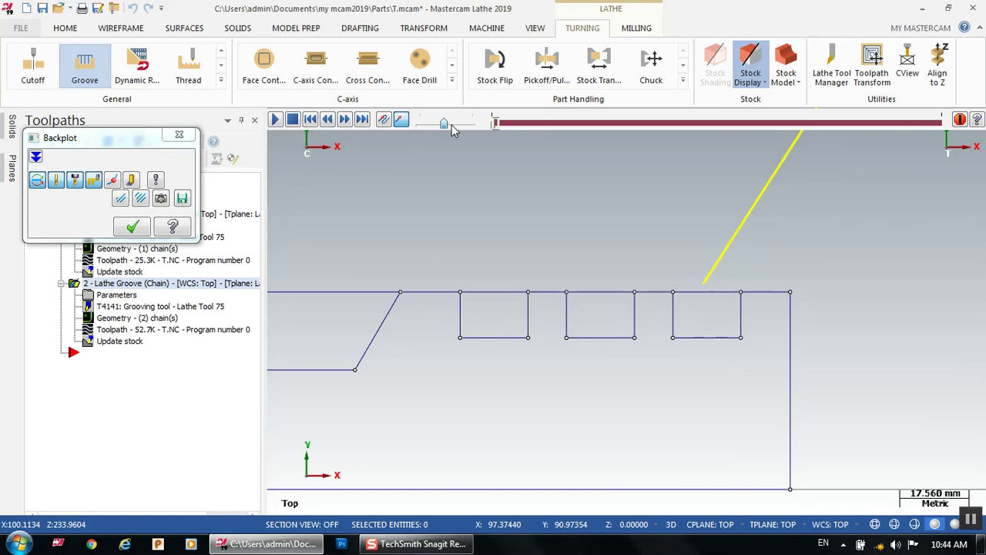
{"action": "left_click_drag", "start_coordinate": [452, 125], "coordinate": [458, 124]}
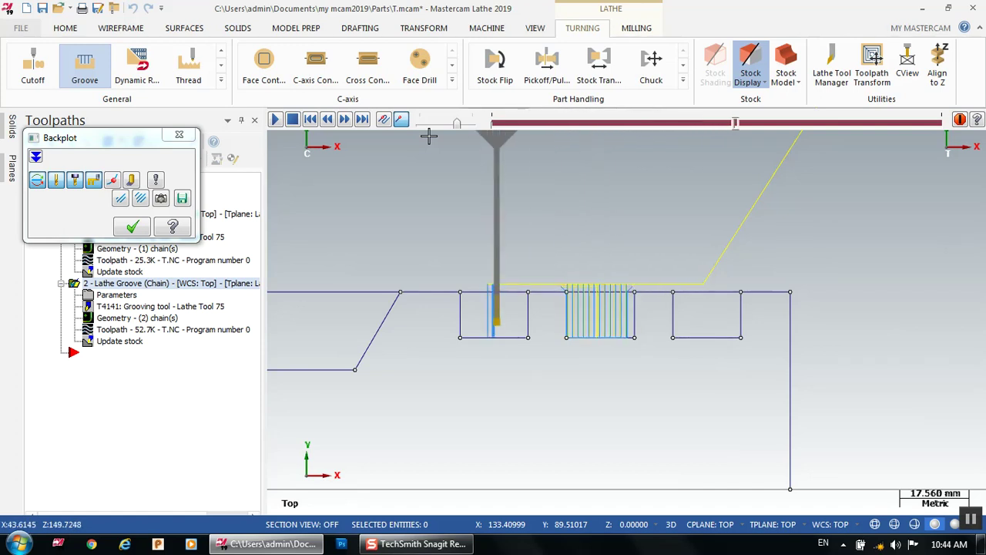
{"action": "scroll", "coordinate": [630, 355], "scroll_direction": "up", "scroll_amount": 1}
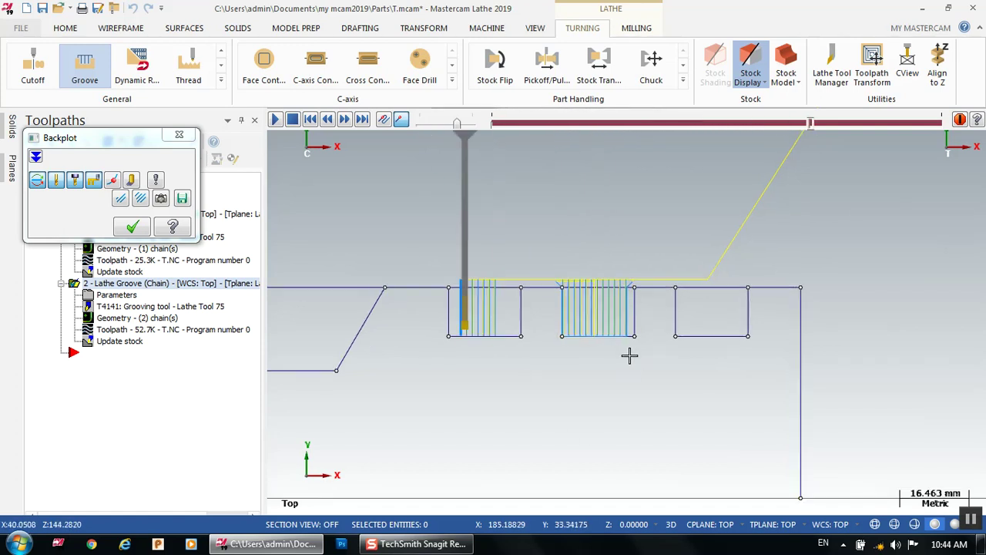
{"action": "scroll", "coordinate": [561, 302], "scroll_direction": "up", "scroll_amount": 1}
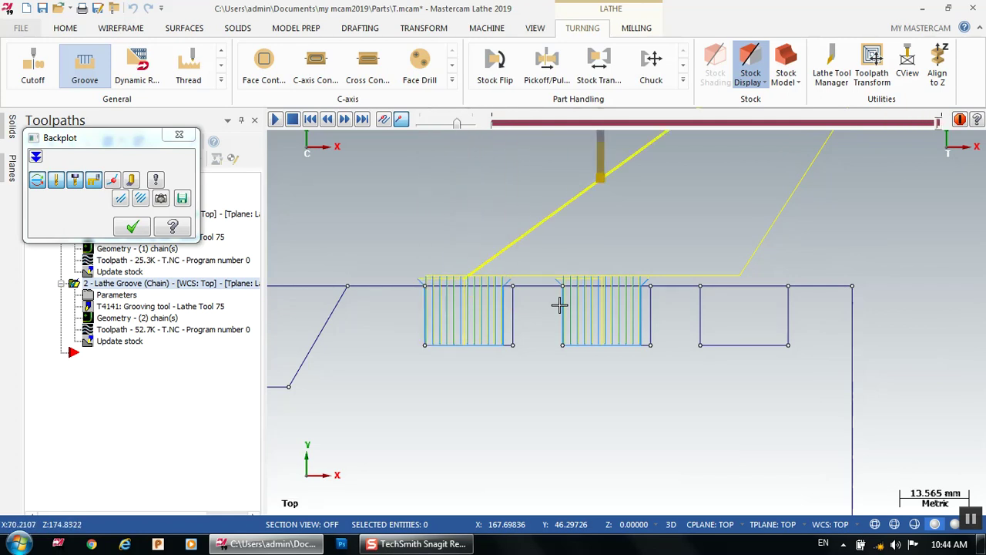
{"action": "left_click", "coordinate": [131, 226]}
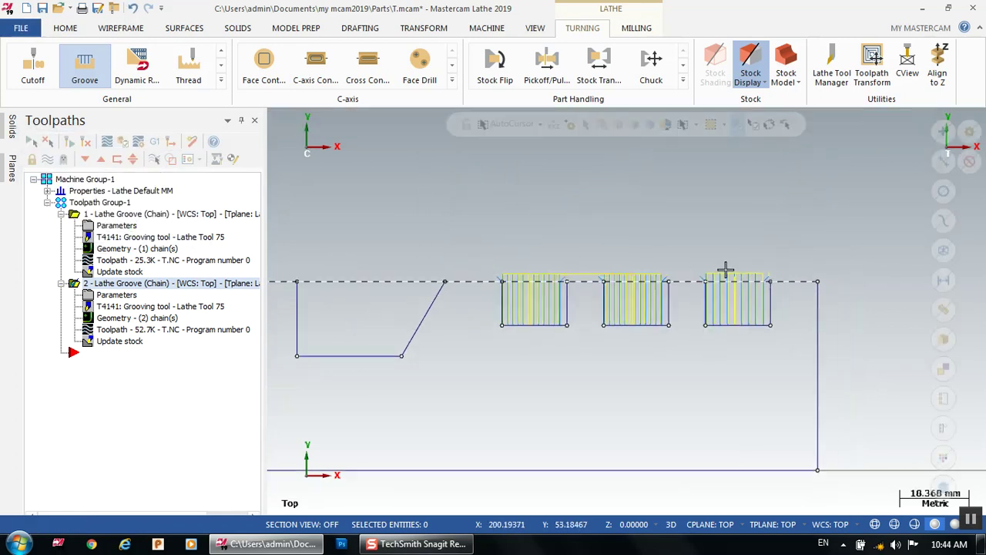
- Create a single-chain groove toolpath on the tapered groove, chained from its slanted wall to its vertical wall, with the T4141 OD GROOVE CENTER tool
{"action": "scroll", "coordinate": [838, 293], "scroll_direction": "down", "scroll_amount": 2}
{"action": "scroll", "coordinate": [377, 326], "scroll_direction": "down", "scroll_amount": 1}
{"action": "scroll", "coordinate": [548, 310], "scroll_direction": "up", "scroll_amount": 1}
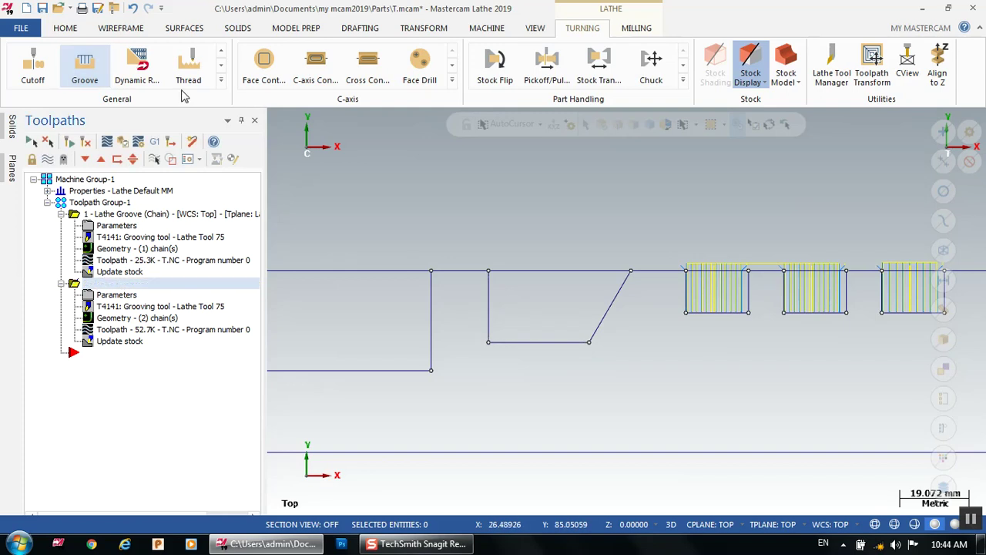
{"action": "left_click", "coordinate": [85, 66]}
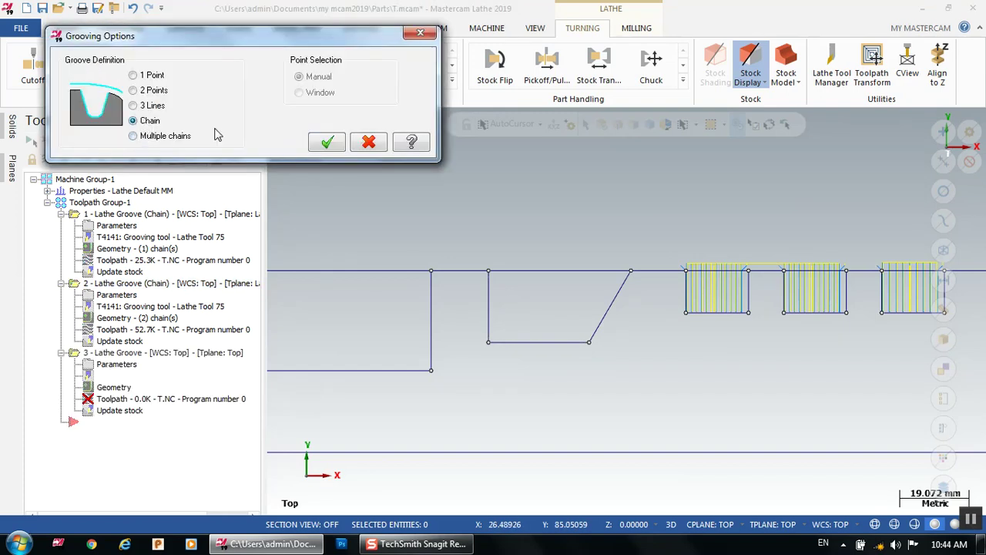
{"action": "left_click", "coordinate": [328, 142]}
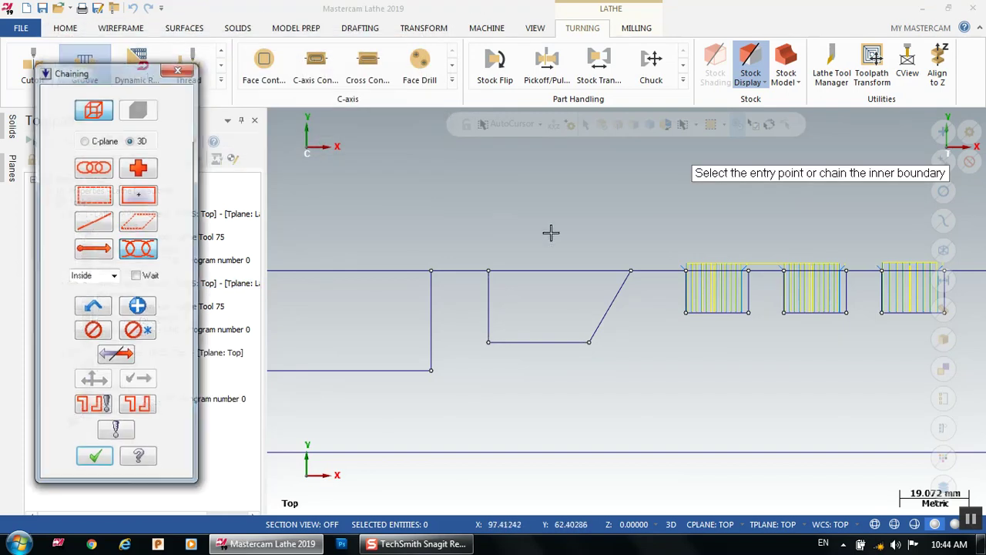
{"action": "left_click", "coordinate": [620, 302]}
{"action": "left_click", "coordinate": [487, 305]}
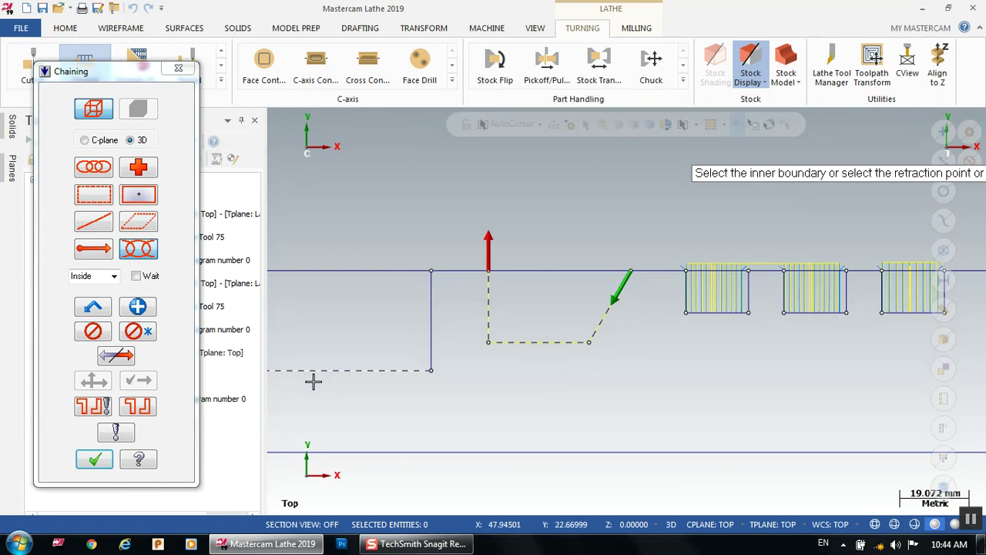
{"action": "left_click", "coordinate": [106, 465]}
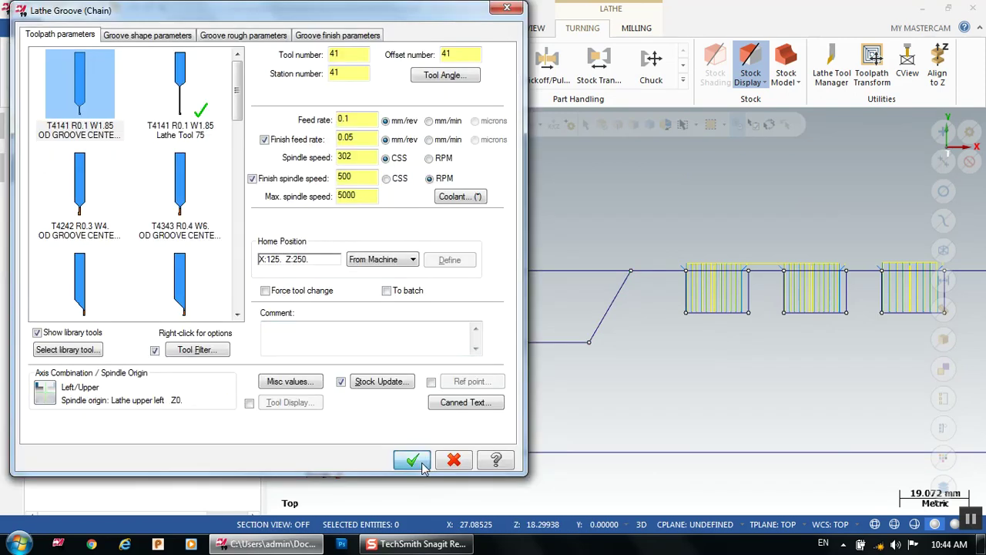
{"action": "left_click", "coordinate": [413, 460]}
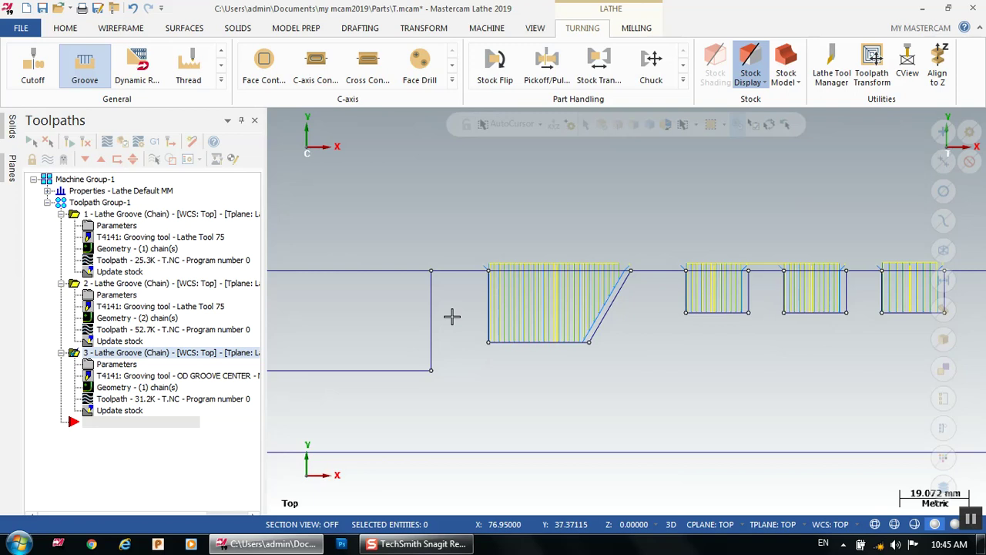
- Start a groove operation with the 2 Points definition, using the upper right and lower left corners of the large rectangular groove
{"action": "scroll", "coordinate": [858, 260], "scroll_direction": "down", "scroll_amount": 3}
{"action": "scroll", "coordinate": [495, 324], "scroll_direction": "up", "scroll_amount": 3}
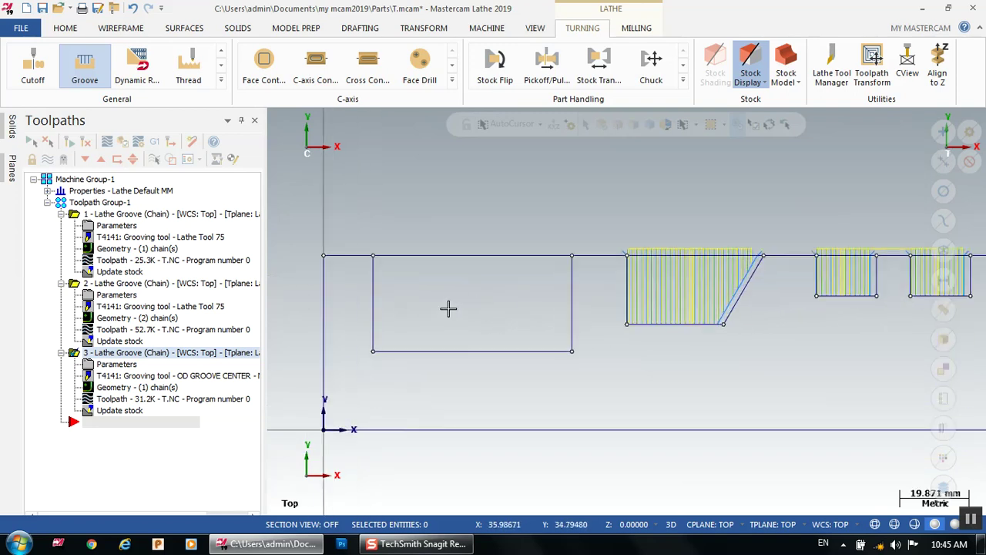
{"action": "scroll", "coordinate": [449, 308], "scroll_direction": "up", "scroll_amount": 1}
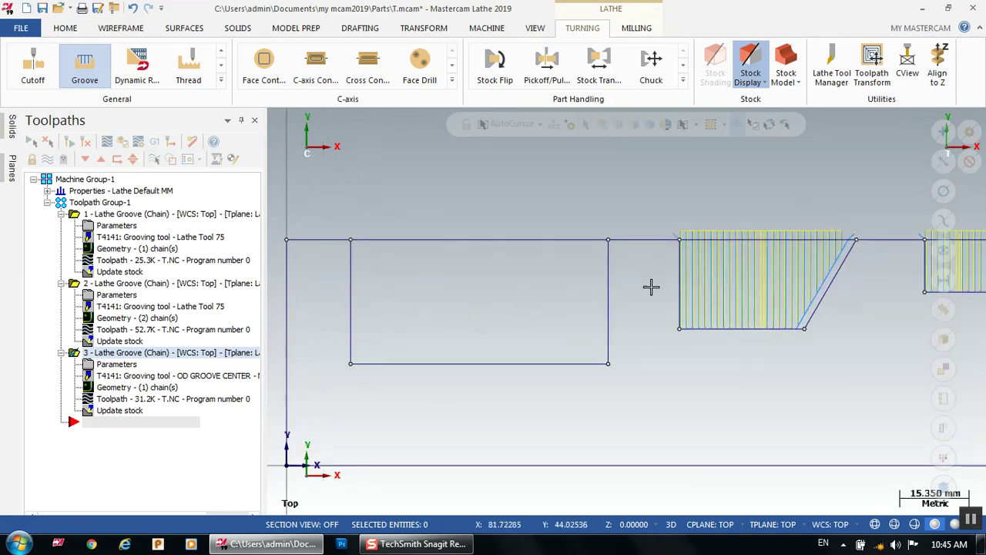
{"action": "left_click", "coordinate": [85, 65]}
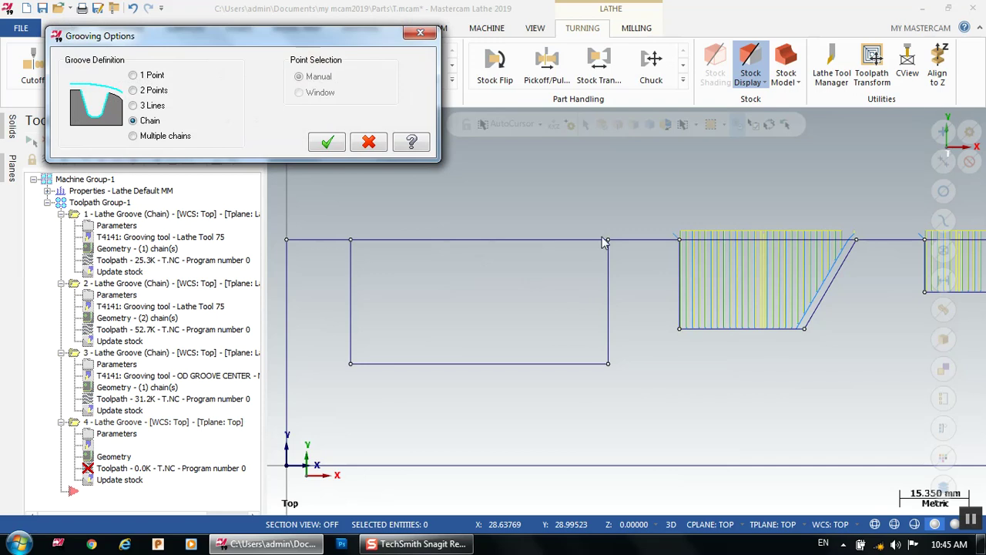
{"action": "left_click", "coordinate": [143, 93]}
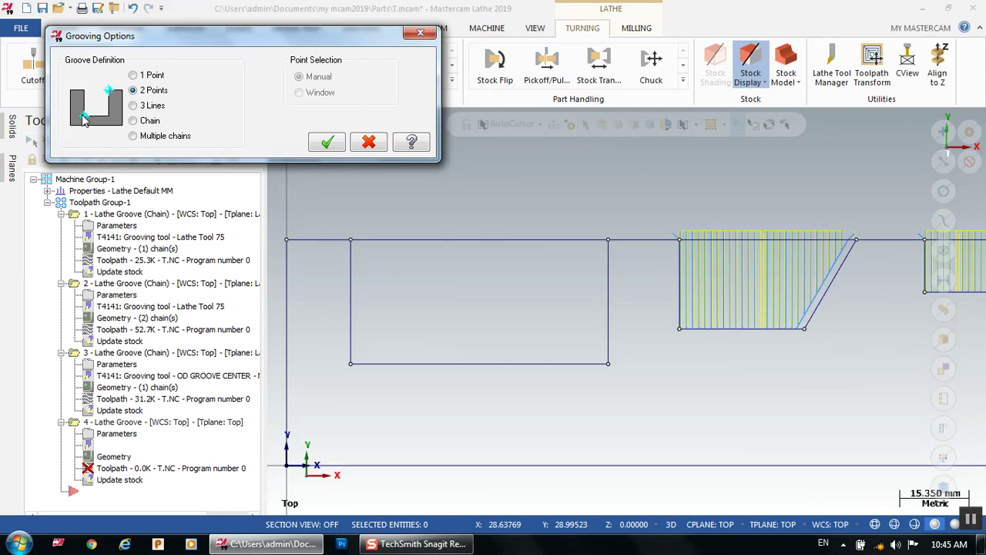
{"action": "left_click", "coordinate": [313, 143]}
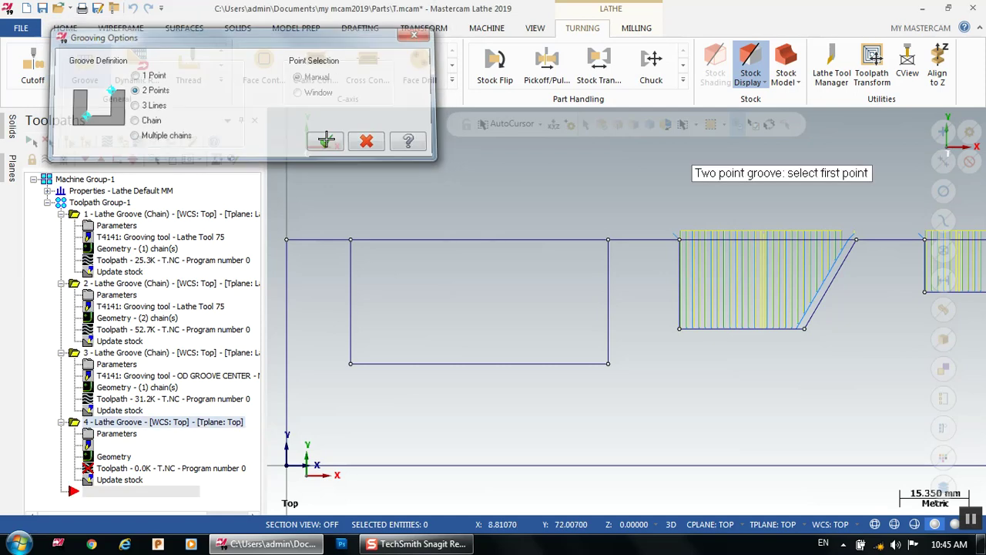
{"action": "left_click", "coordinate": [610, 239]}
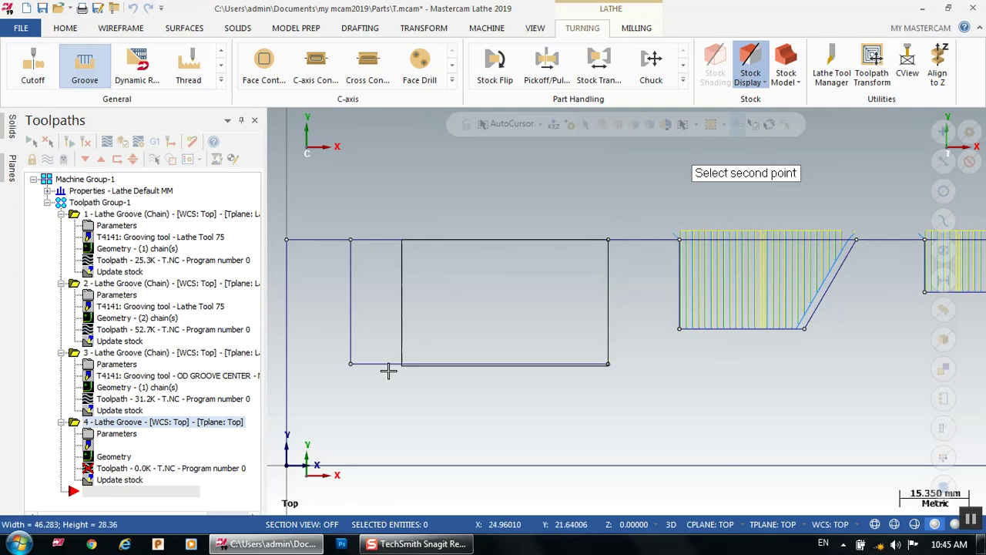
{"action": "left_click", "coordinate": [353, 368]}
{"action": "scroll", "coordinate": [488, 277], "scroll_direction": "down", "scroll_amount": 4}
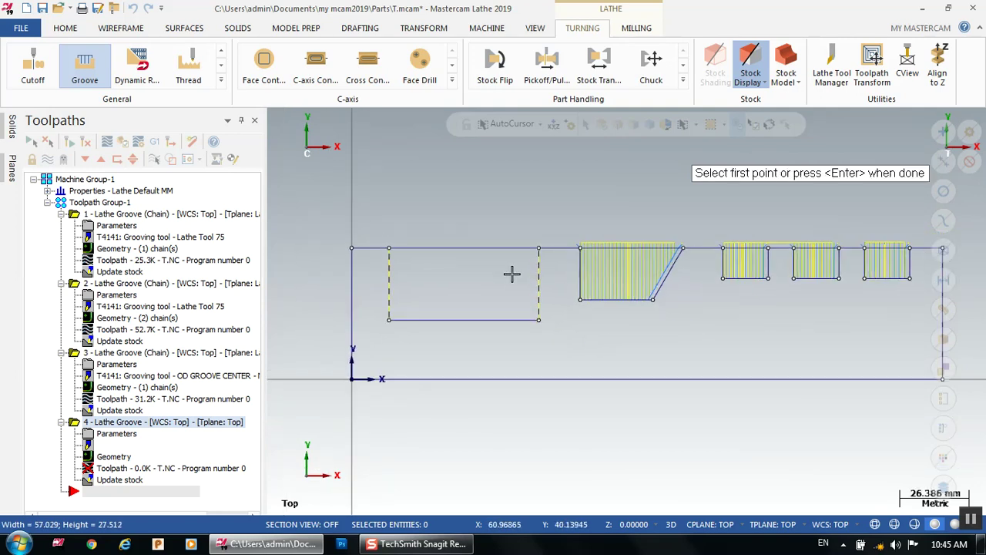
{"action": "key", "text": "Return"}
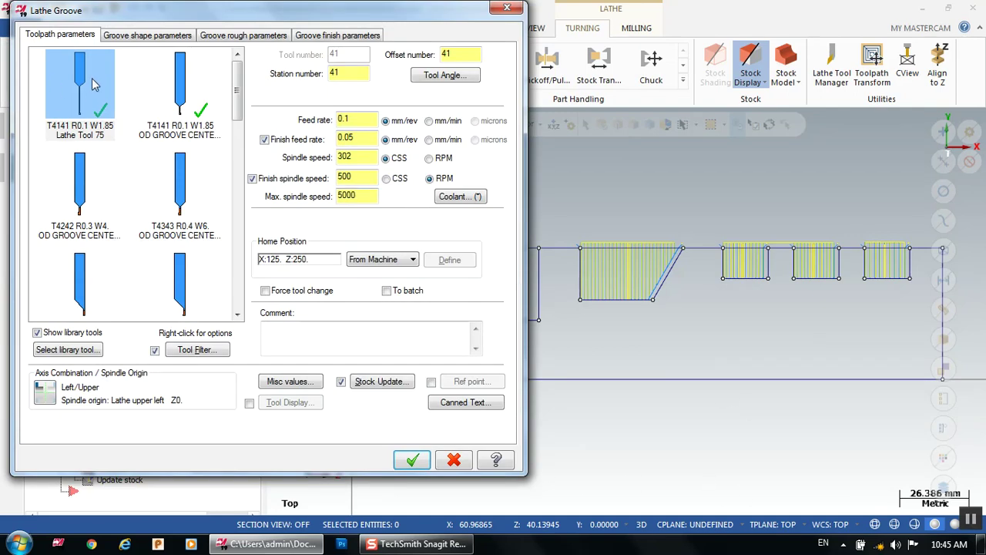
- Assign Lathe Tool 75, set all four groove corner radii to 5 and both taper angles to 15, and generate the two-point groove toolpath
{"action": "left_click", "coordinate": [89, 93]}
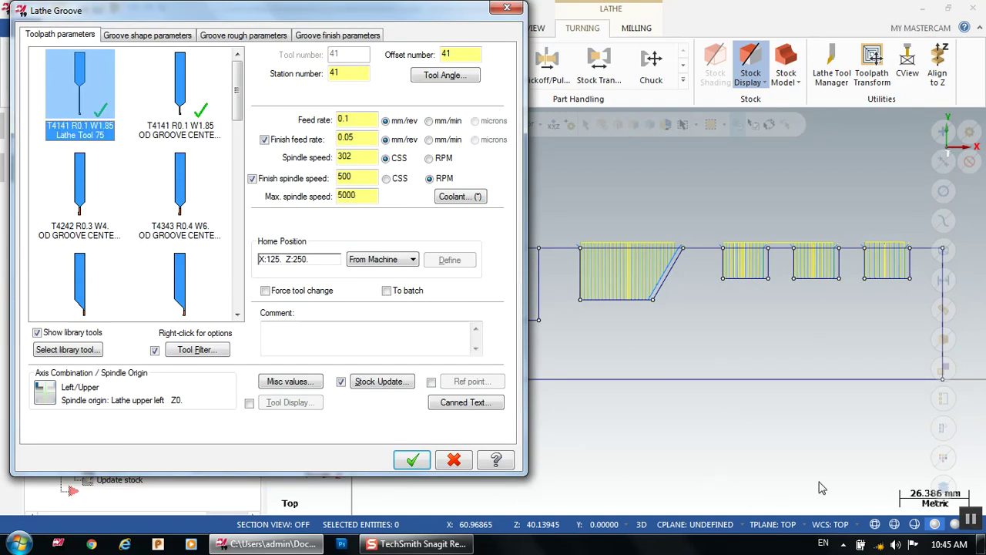
{"action": "mouse_move", "coordinate": [298, 16]}
{"action": "left_mouse_down"}
{"action": "mouse_move", "coordinate": [492, 15]}
{"action": "mouse_move", "coordinate": [293, 23]}
{"action": "left_mouse_up"}
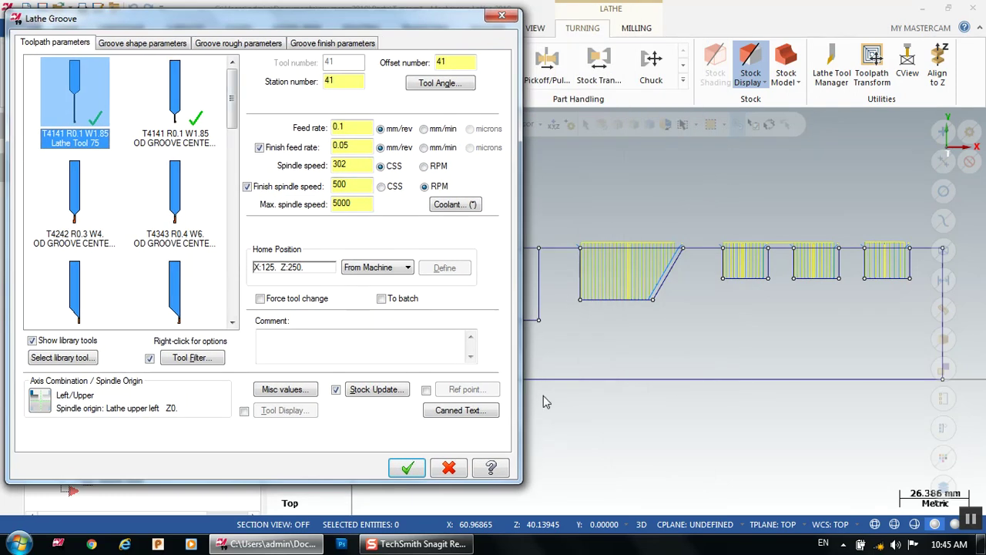
{"action": "left_click", "coordinate": [146, 44]}
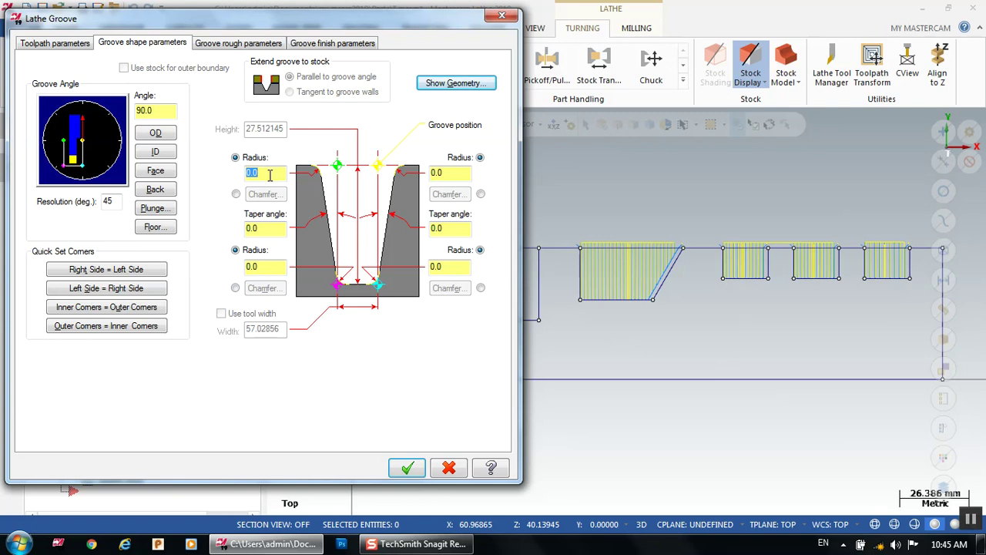
{"action": "type", "text": "5"}
{"action": "left_click", "coordinate": [450, 172]}
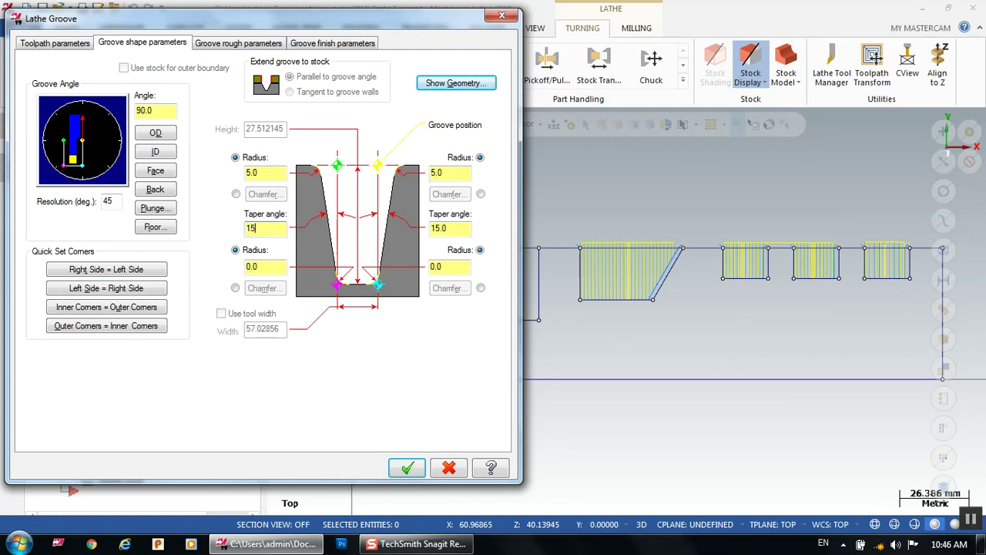
{"action": "left_click", "coordinate": [471, 266]}
{"action": "left_click", "coordinate": [264, 267]}
{"action": "type", "text": "5"}
{"action": "left_click", "coordinate": [266, 171]}
{"action": "left_click", "coordinate": [408, 469]}
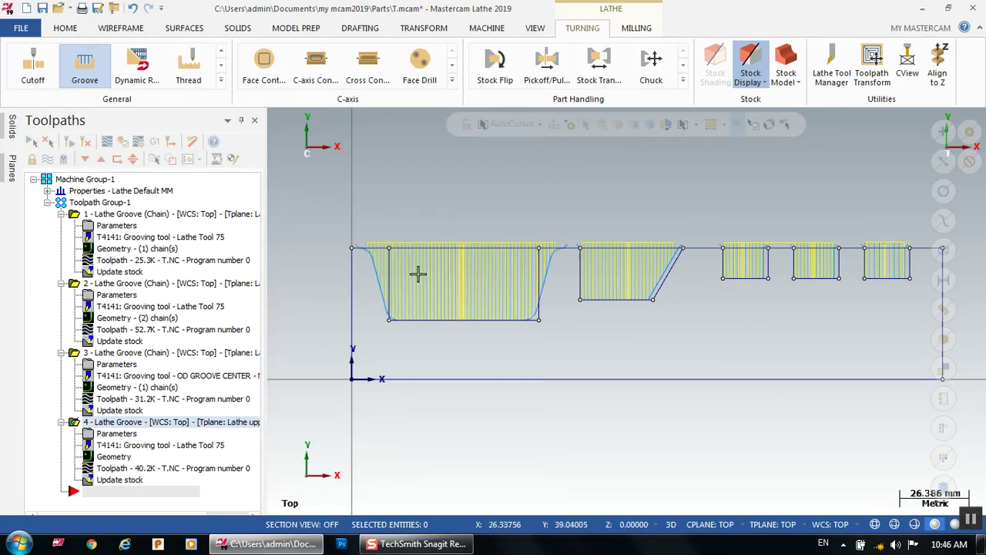
- Change the two-point groove's roughing cut direction to Positive and regenerate its toolpath
{"action": "scroll", "coordinate": [398, 275], "scroll_direction": "up", "scroll_amount": 2}
{"action": "scroll", "coordinate": [433, 279], "scroll_direction": "up", "scroll_amount": 2}
{"action": "scroll", "coordinate": [709, 297], "scroll_direction": "down", "scroll_amount": 1}
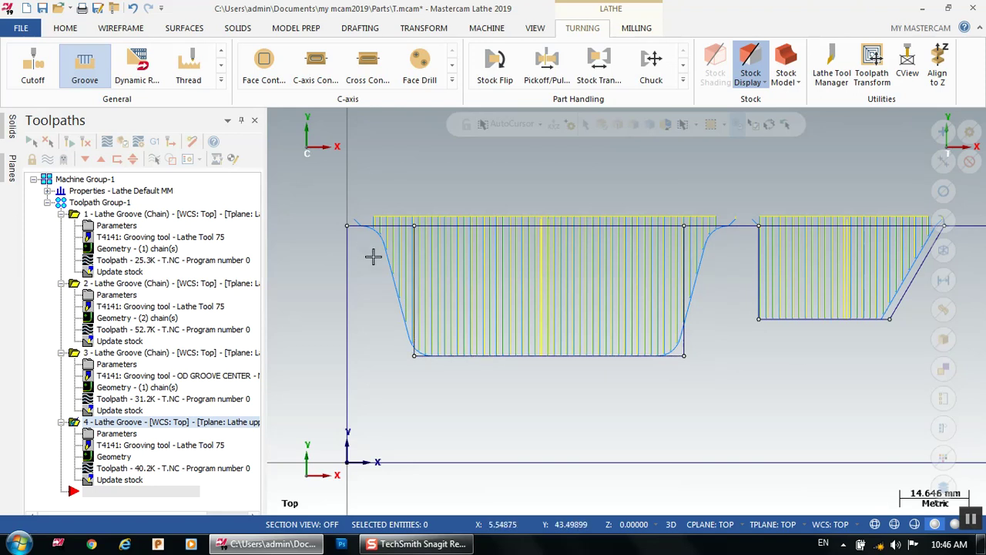
{"action": "left_click", "coordinate": [132, 435]}
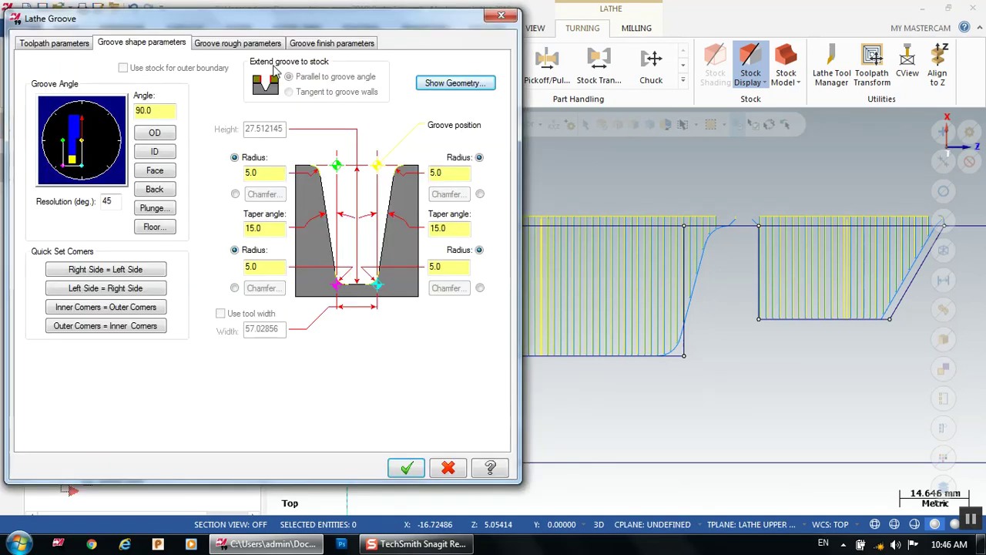
{"action": "left_click", "coordinate": [262, 44]}
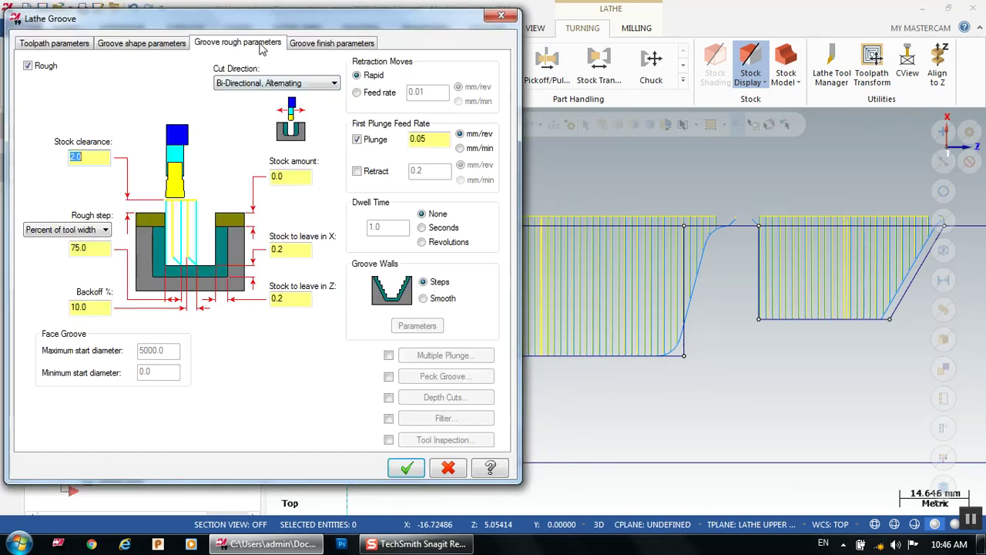
{"action": "left_click", "coordinate": [331, 83]}
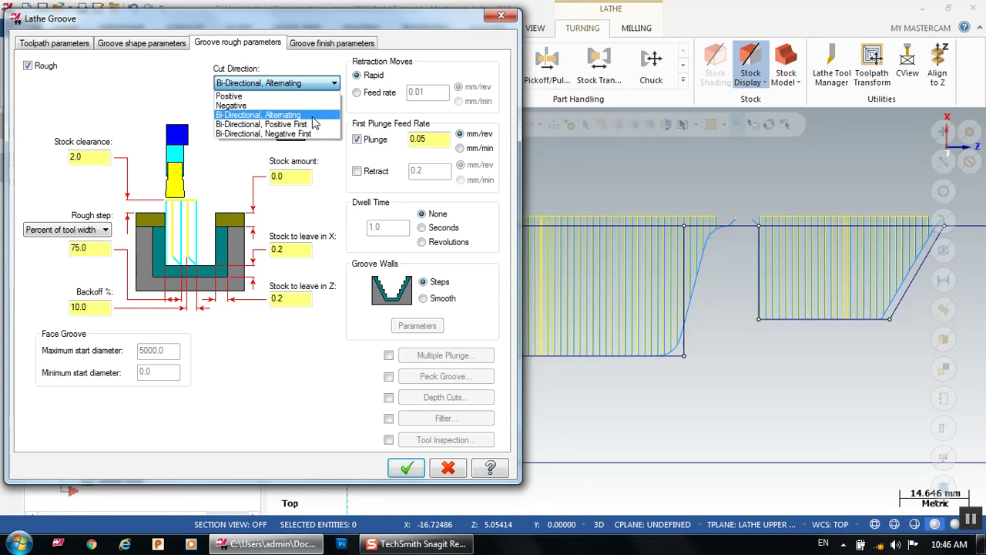
{"action": "left_click", "coordinate": [312, 116]}
{"action": "left_click", "coordinate": [315, 83]}
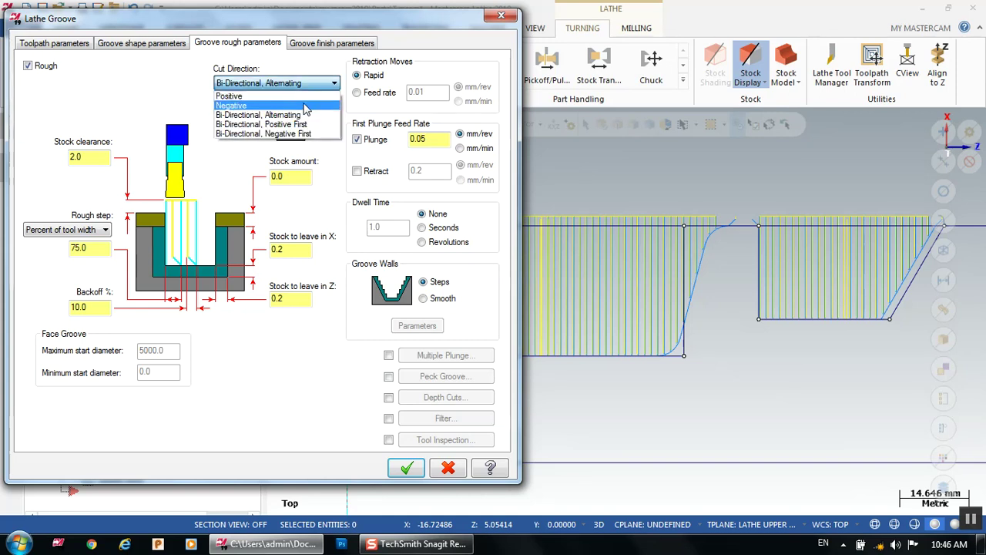
{"action": "left_click", "coordinate": [306, 105]}
{"action": "left_click", "coordinate": [306, 81]}
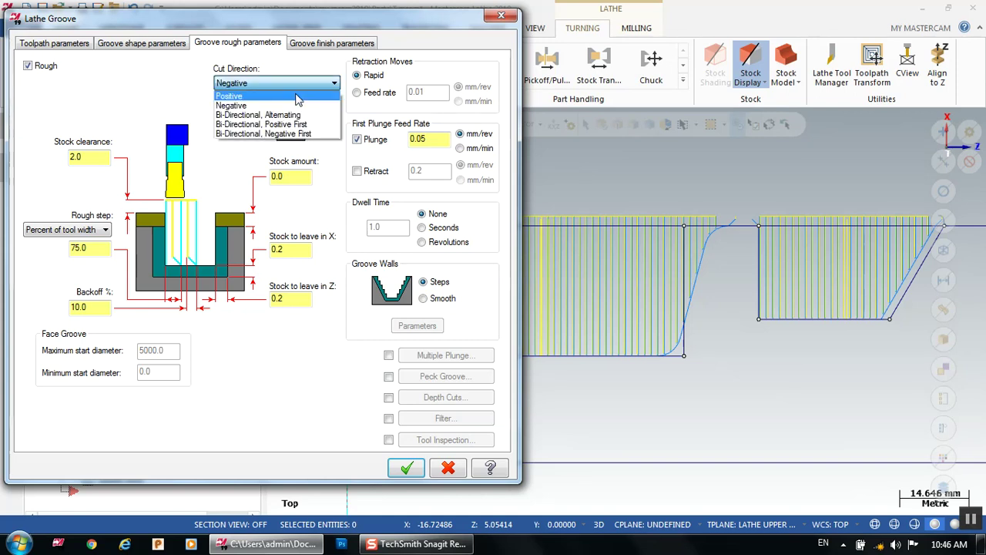
{"action": "left_click", "coordinate": [306, 101]}
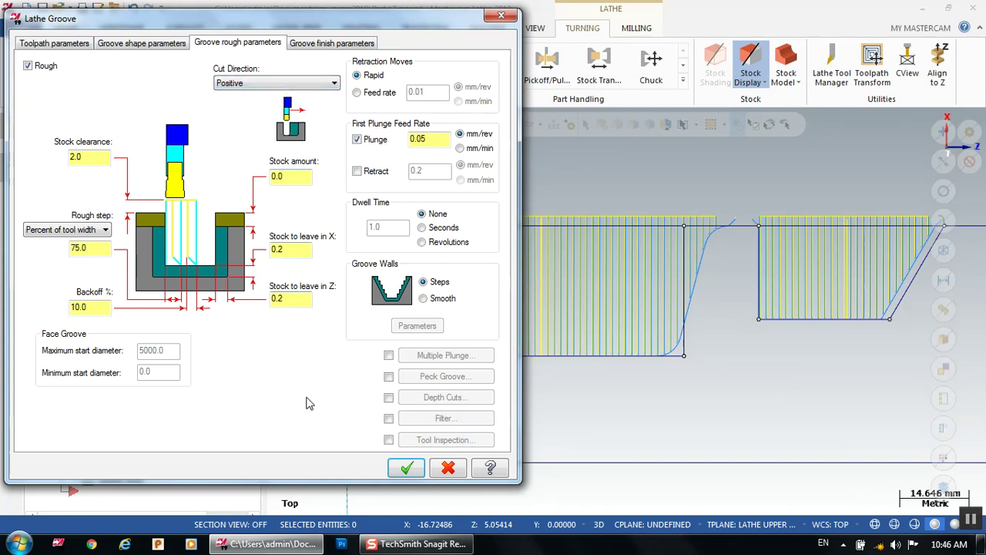
{"action": "left_click", "coordinate": [408, 468]}
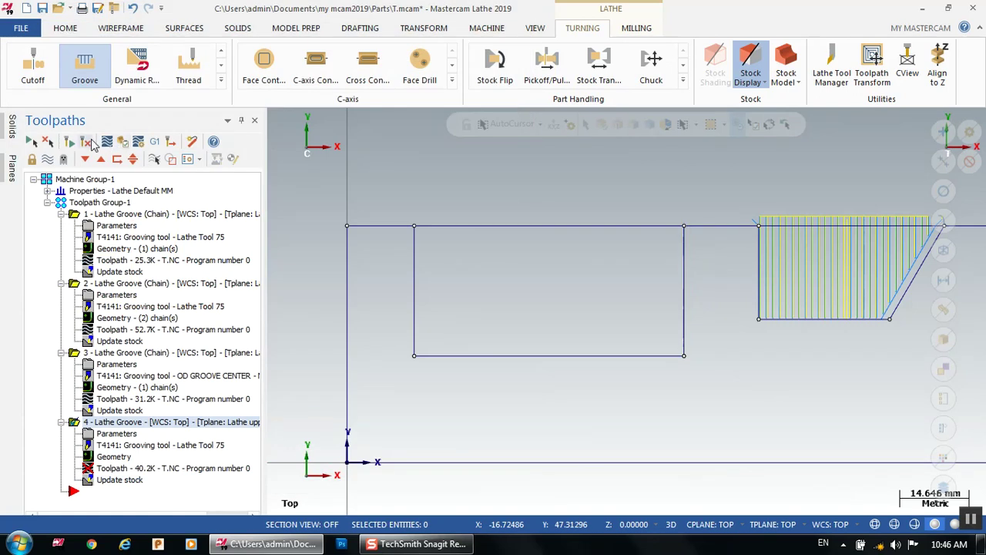
{"action": "left_click", "coordinate": [90, 143]}
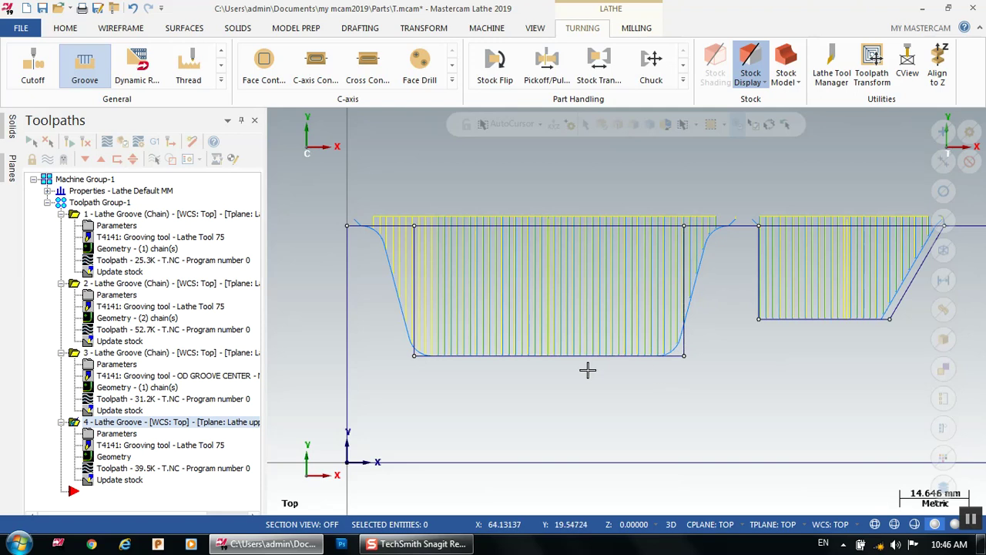
- Replace the groove's lower left corner radius with a chamfer of width 5 and angle 45, and regenerate the toolpath
{"action": "left_click", "coordinate": [116, 434]}
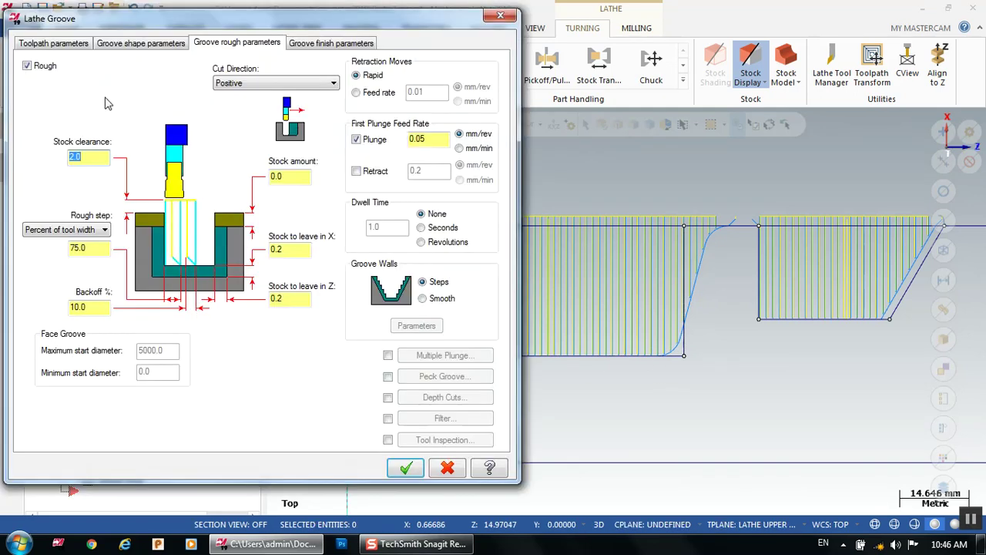
{"action": "left_click", "coordinate": [135, 44]}
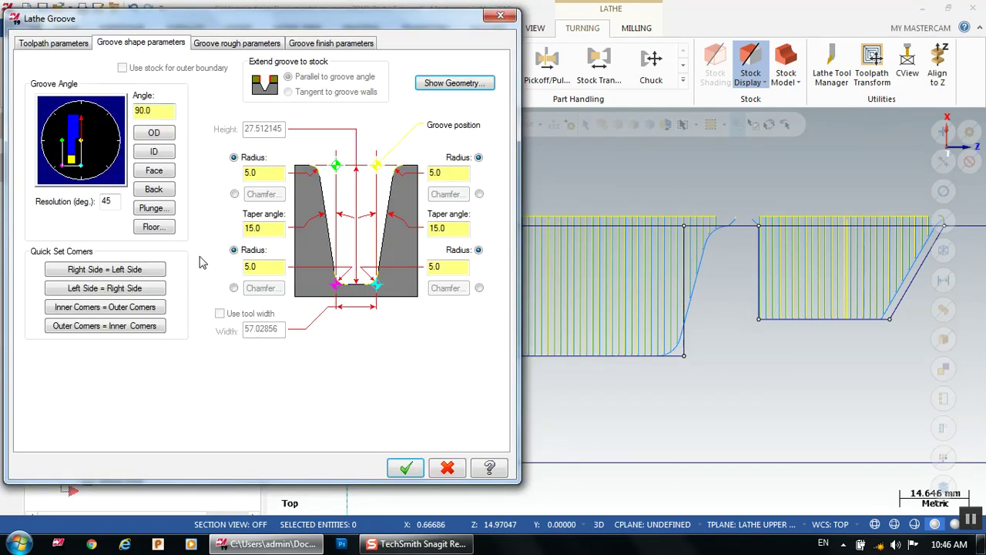
{"action": "left_click", "coordinate": [234, 288]}
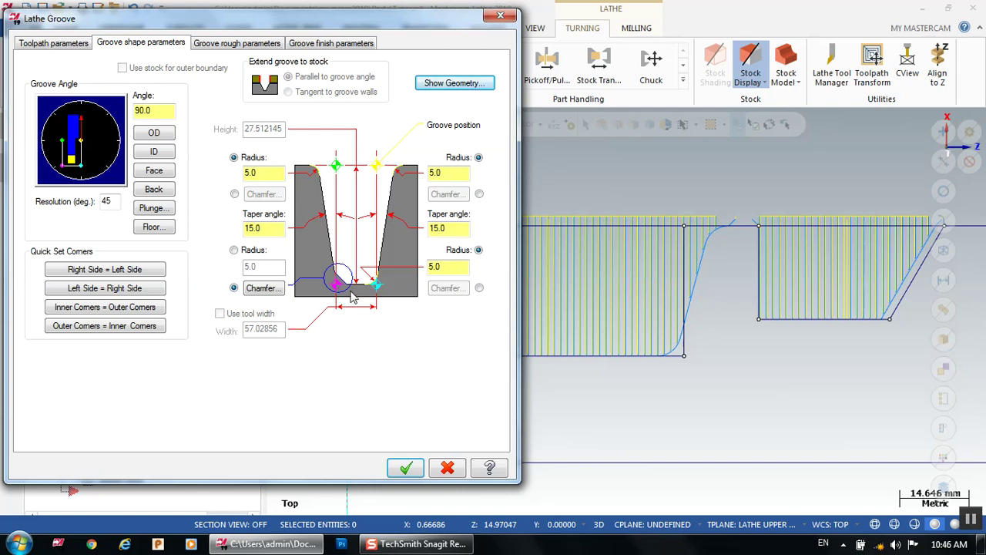
{"action": "left_click", "coordinate": [260, 289]}
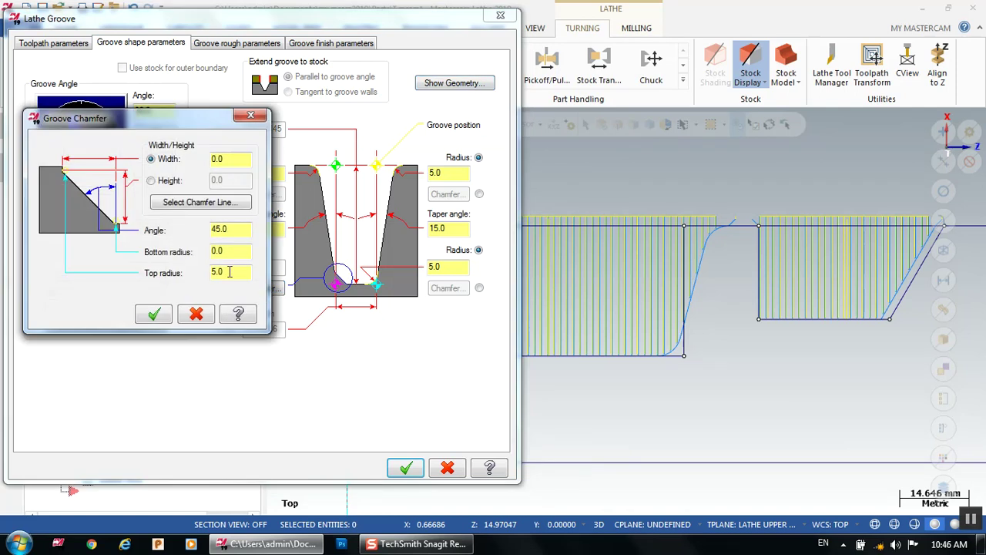
{"action": "double_click", "coordinate": [229, 228]}
{"action": "double_click", "coordinate": [234, 159]}
{"action": "left_click", "coordinate": [238, 252]}
{"action": "left_click", "coordinate": [153, 316]}
{"action": "left_click", "coordinate": [404, 467]}
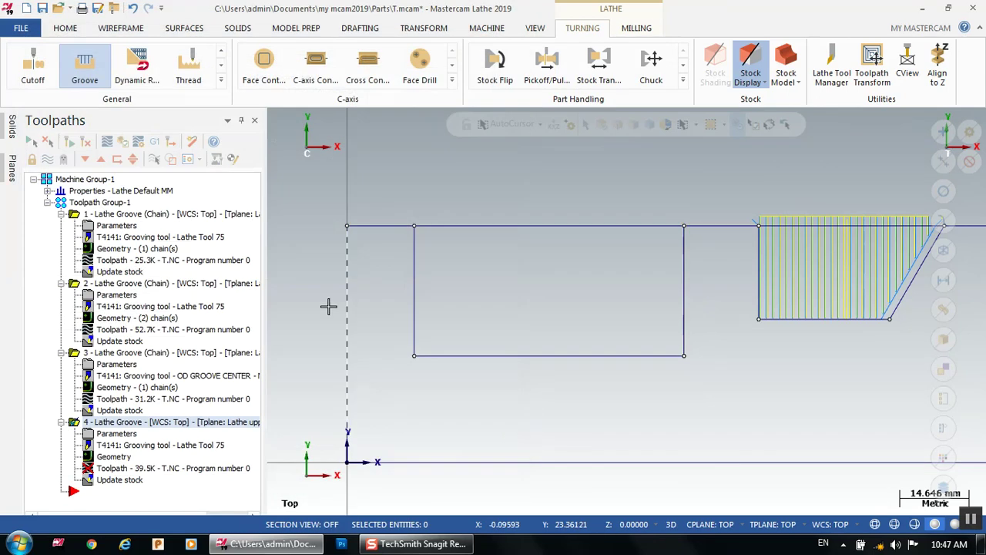
{"action": "left_click", "coordinate": [85, 141]}
- Set the bottom radius of the lower left corner chamfer to 3, keeping its top radius at 5, and regenerate the toolpath
{"action": "scroll", "coordinate": [401, 337], "scroll_direction": "up", "scroll_amount": 4}
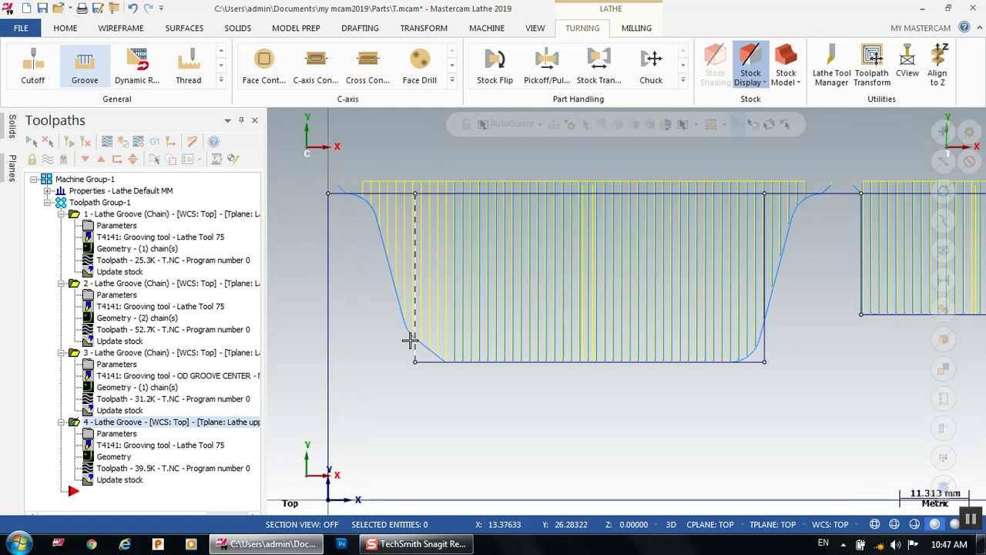
{"action": "scroll", "coordinate": [398, 337], "scroll_direction": "up", "scroll_amount": 2}
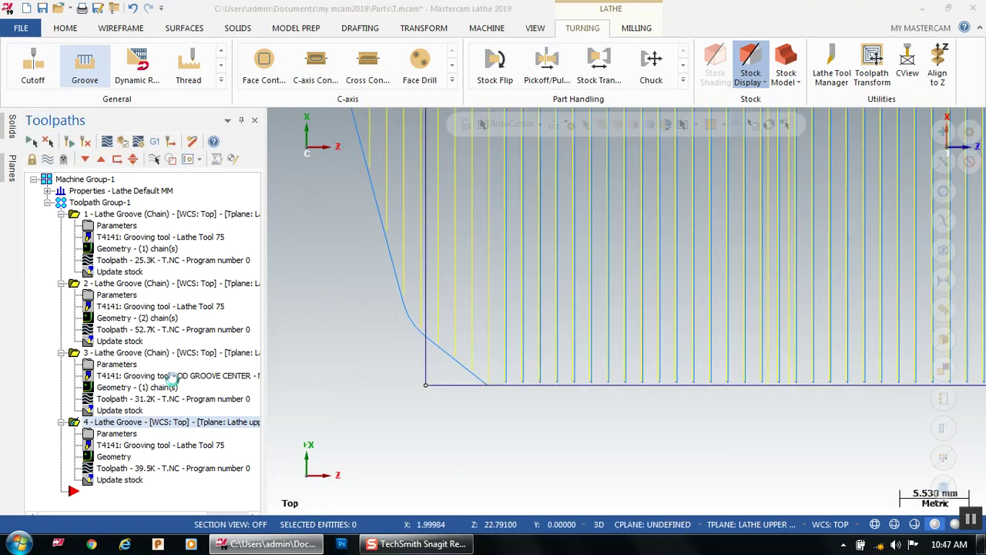
{"action": "left_click", "coordinate": [115, 434]}
{"action": "left_click", "coordinate": [269, 289]}
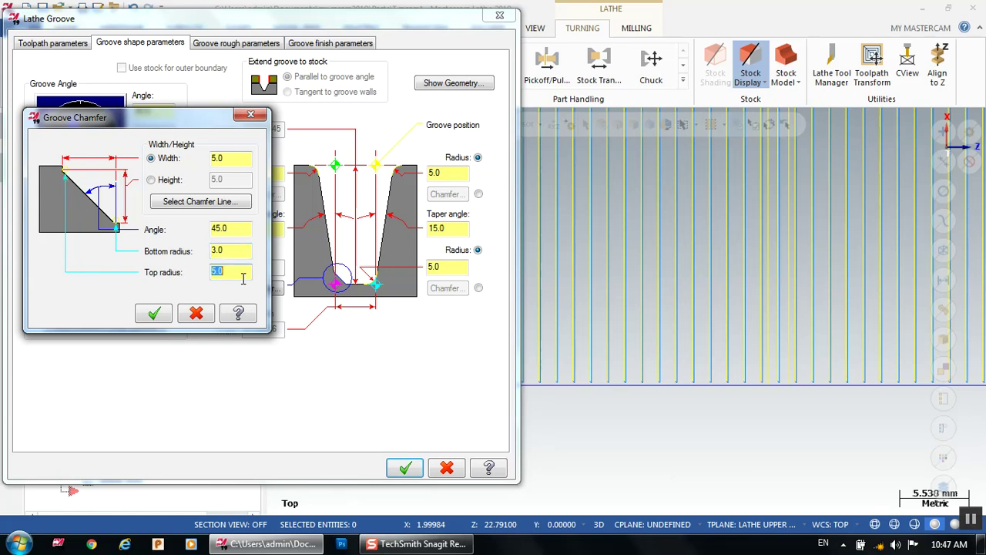
{"action": "left_click", "coordinate": [153, 313]}
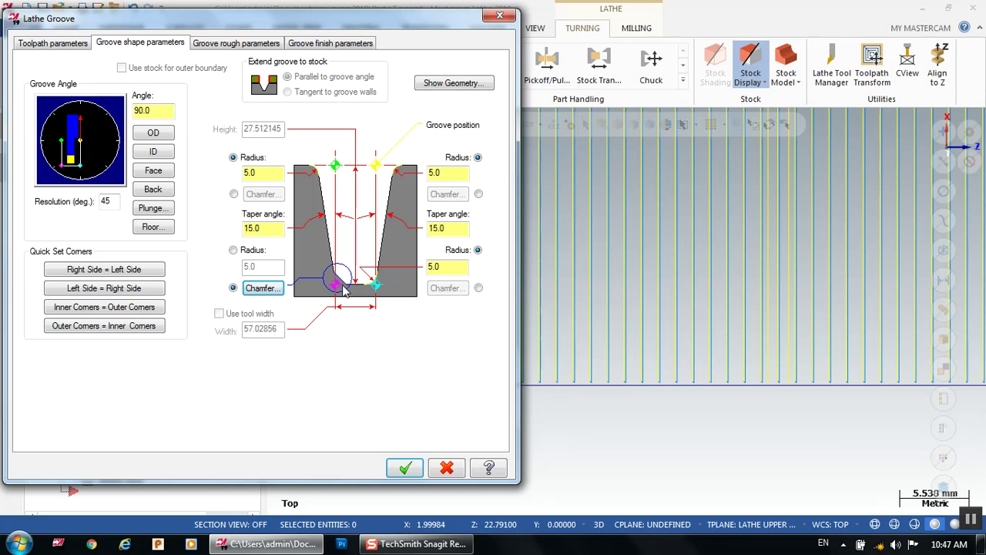
{"action": "left_click", "coordinate": [407, 465]}
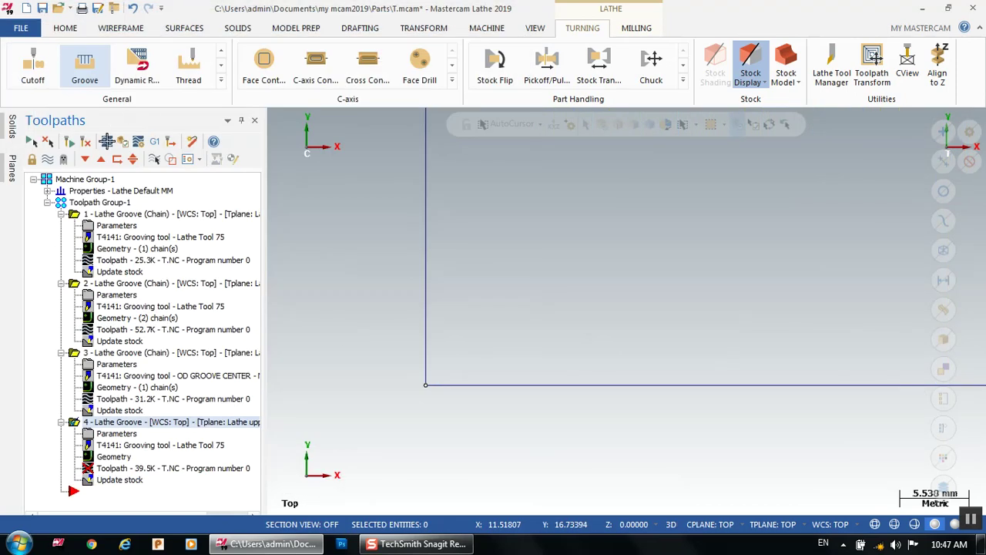
{"action": "left_click", "coordinate": [86, 142]}
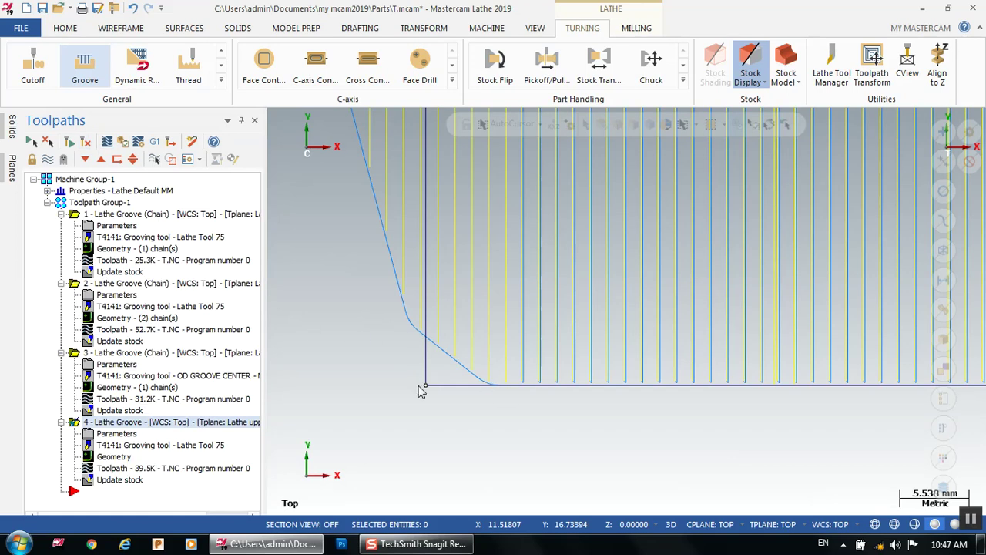
- Examine the chamfered lower left corner of the groove toolpath up close and the complete set of grooves
{"action": "scroll", "coordinate": [419, 429], "scroll_direction": "up", "scroll_amount": 5}
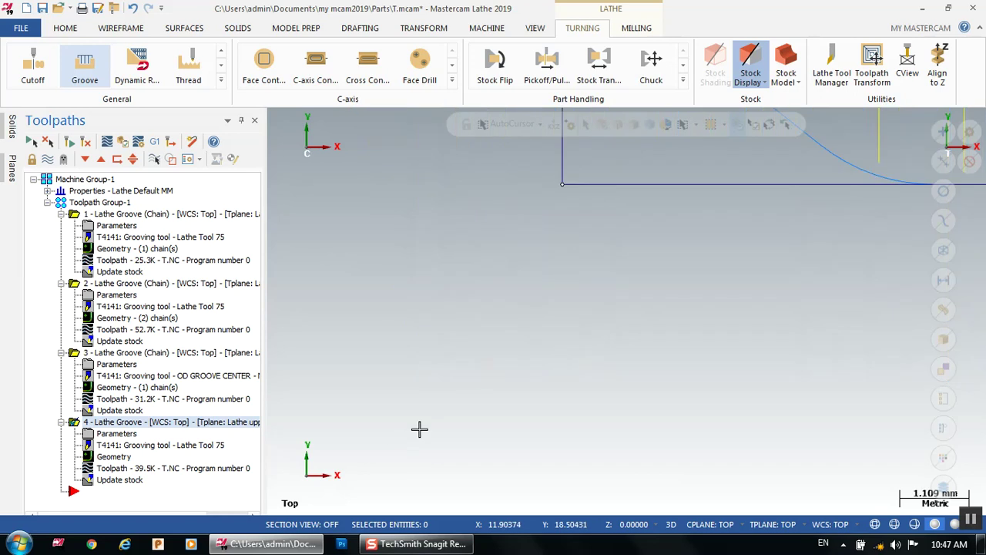
{"action": "scroll", "coordinate": [424, 426], "scroll_direction": "down", "scroll_amount": 5}
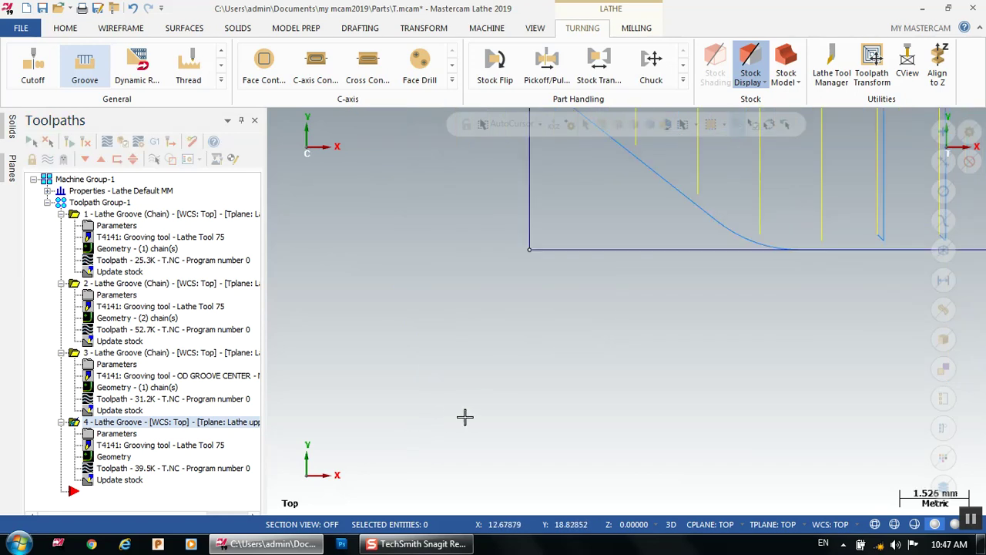
{"action": "scroll", "coordinate": [422, 432], "scroll_direction": "down", "scroll_amount": 3}
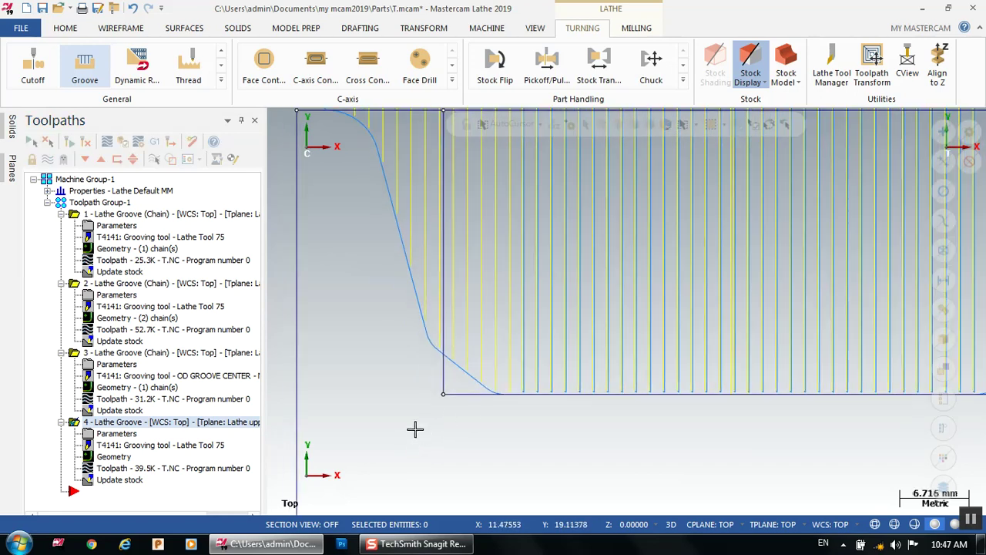
{"action": "scroll", "coordinate": [786, 447], "scroll_direction": "down", "scroll_amount": 1}
{"action": "scroll", "coordinate": [528, 352], "scroll_direction": "down", "scroll_amount": 3}
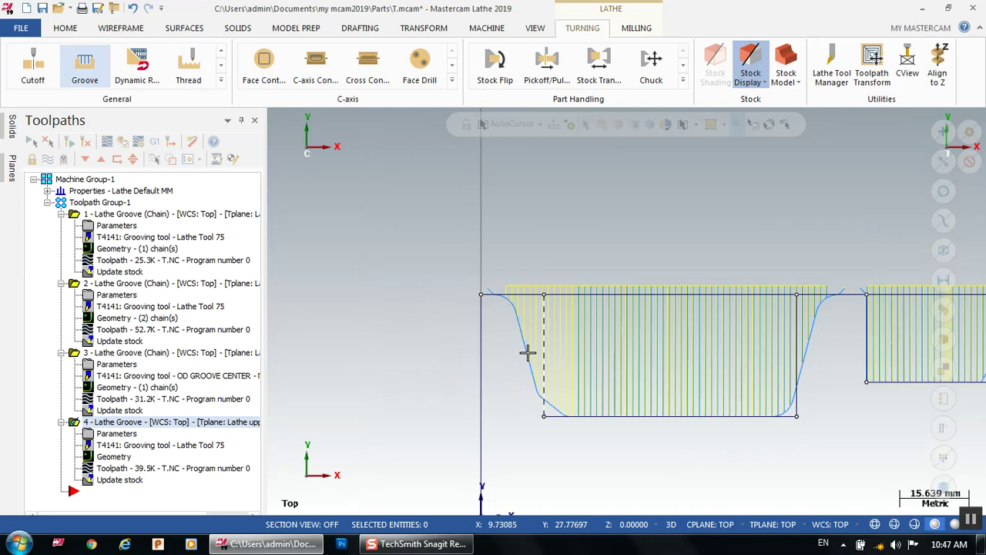
{"action": "scroll", "coordinate": [792, 320], "scroll_direction": "down", "scroll_amount": 1}
{"action": "scroll", "coordinate": [855, 358], "scroll_direction": "up", "scroll_amount": 2}
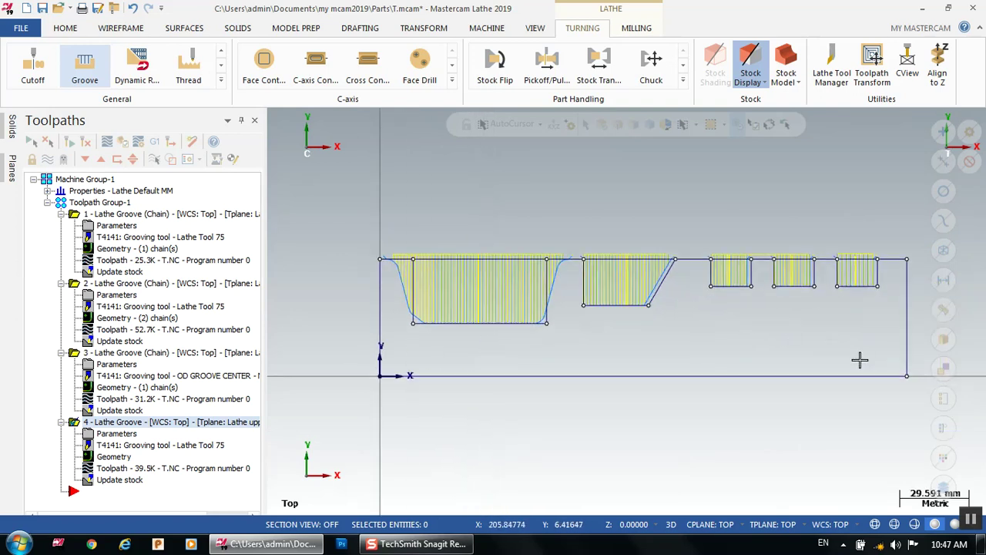
- Define the left spindle's cylindrical stock from two points, the profile's upper-left corner and its lower-right corner on the centreline
{"action": "left_click", "coordinate": [49, 192]}
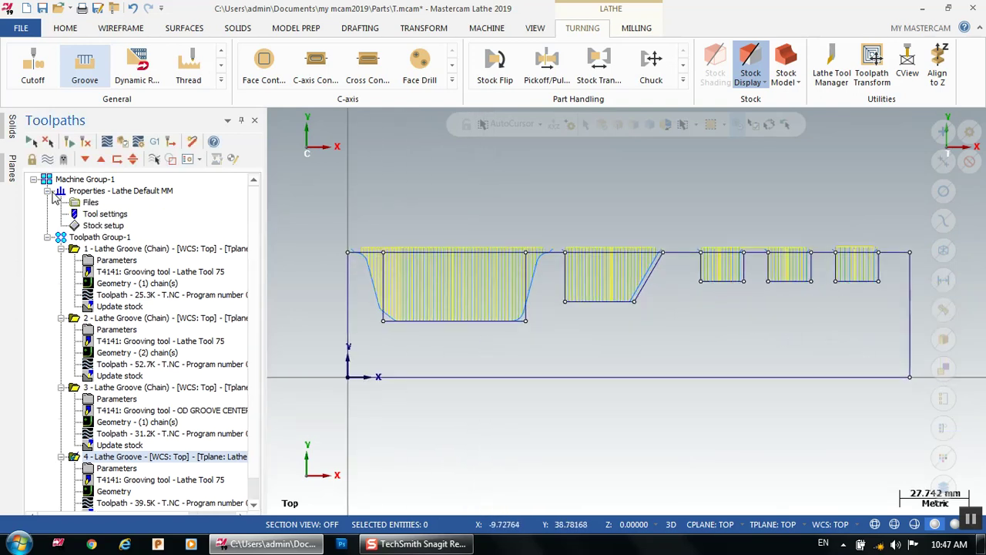
{"action": "left_click", "coordinate": [89, 229]}
{"action": "left_click", "coordinate": [341, 167]}
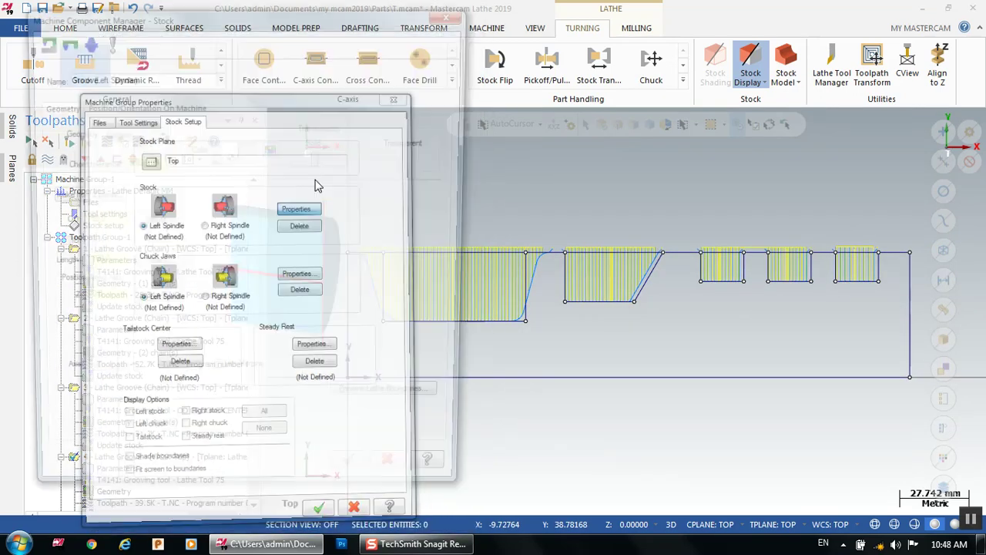
{"action": "left_click", "coordinate": [91, 196]}
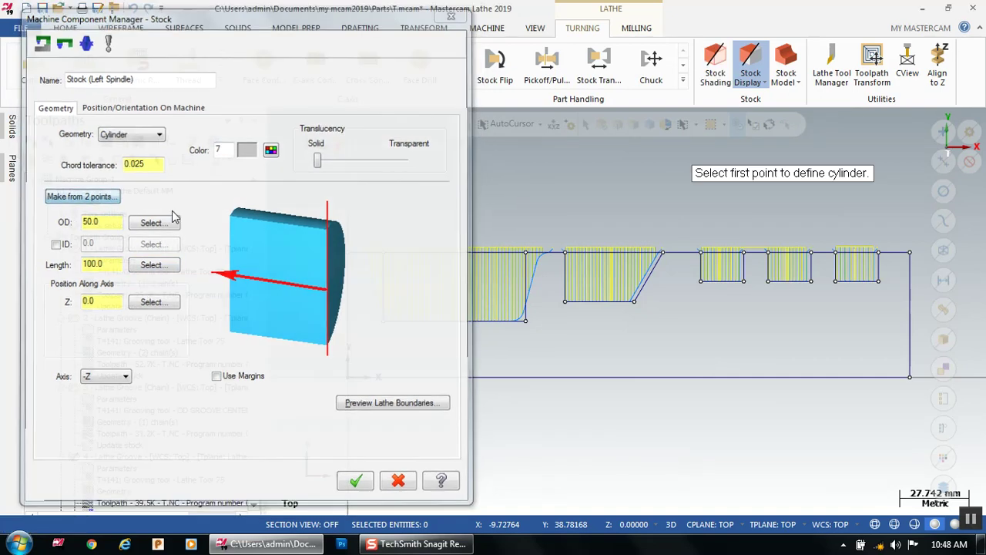
{"action": "left_click", "coordinate": [348, 252]}
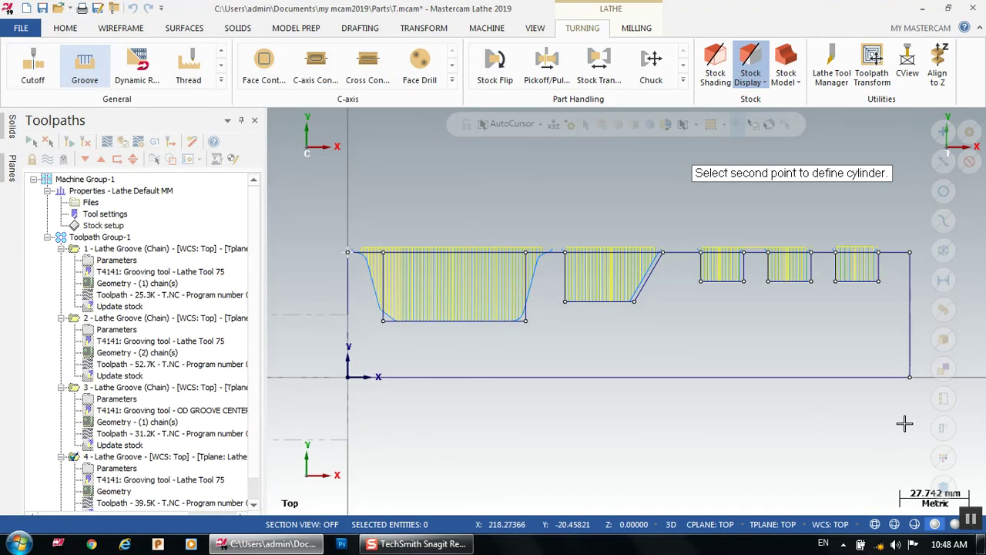
{"action": "left_click", "coordinate": [910, 377]}
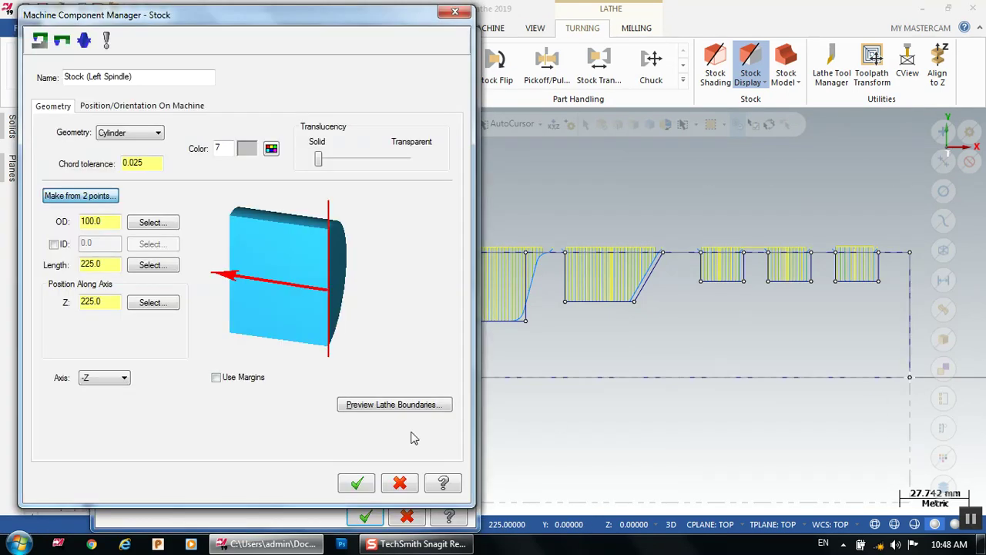
{"action": "left_click", "coordinate": [357, 483]}
{"action": "left_click", "coordinate": [375, 523]}
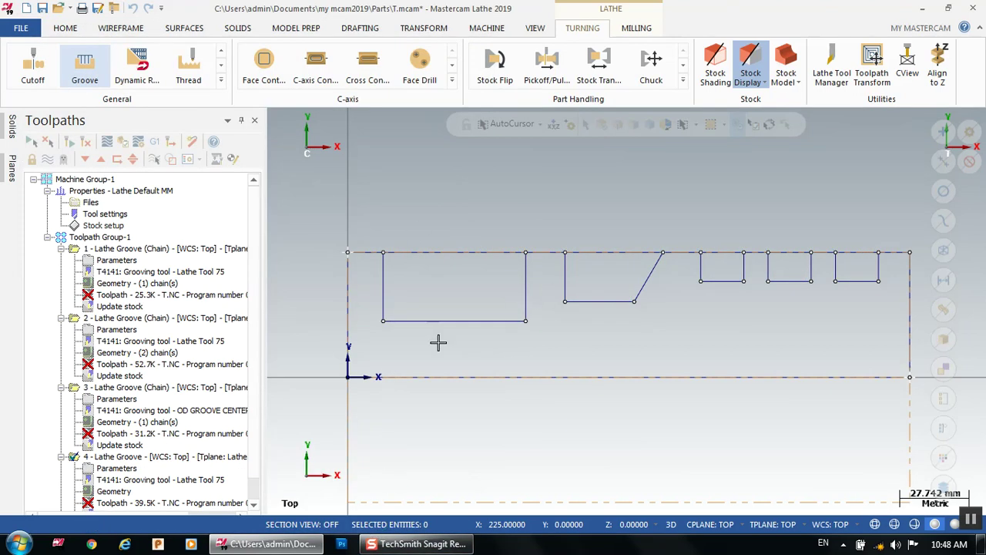
{"action": "left_click", "coordinate": [922, 9]}
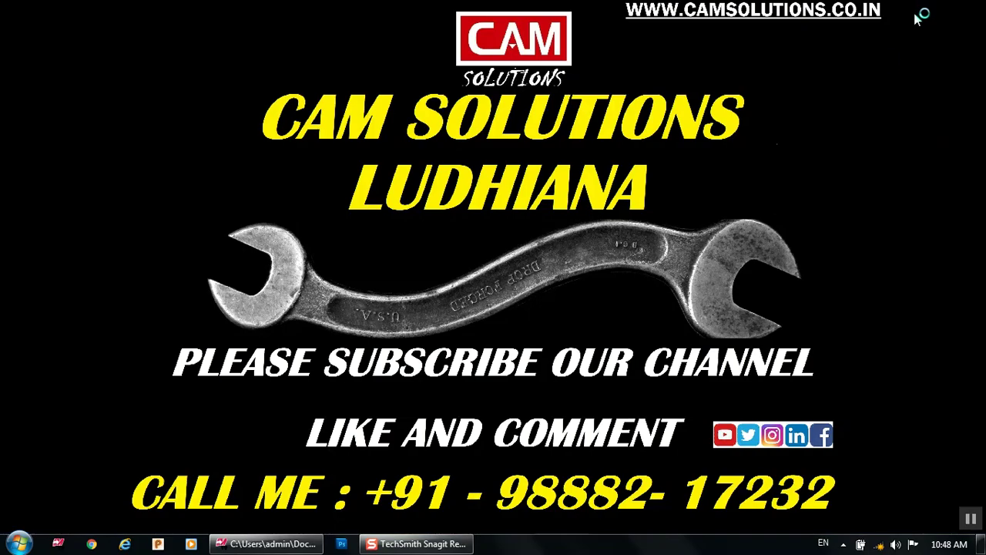
{"action": "left_click", "coordinate": [319, 544]}
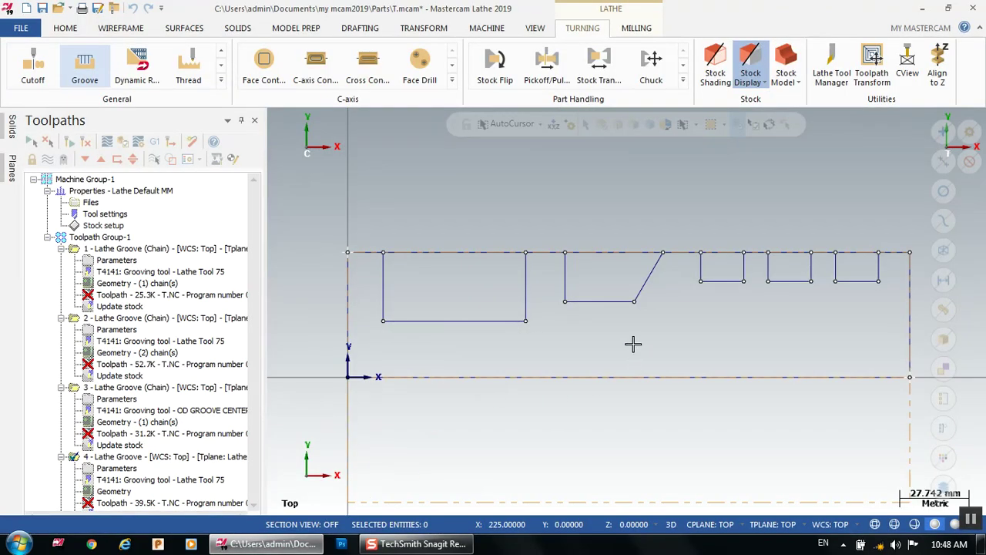
{"action": "scroll", "coordinate": [634, 344], "scroll_direction": "up", "scroll_amount": 2}
{"action": "scroll", "coordinate": [483, 290], "scroll_direction": "down", "scroll_amount": 2}
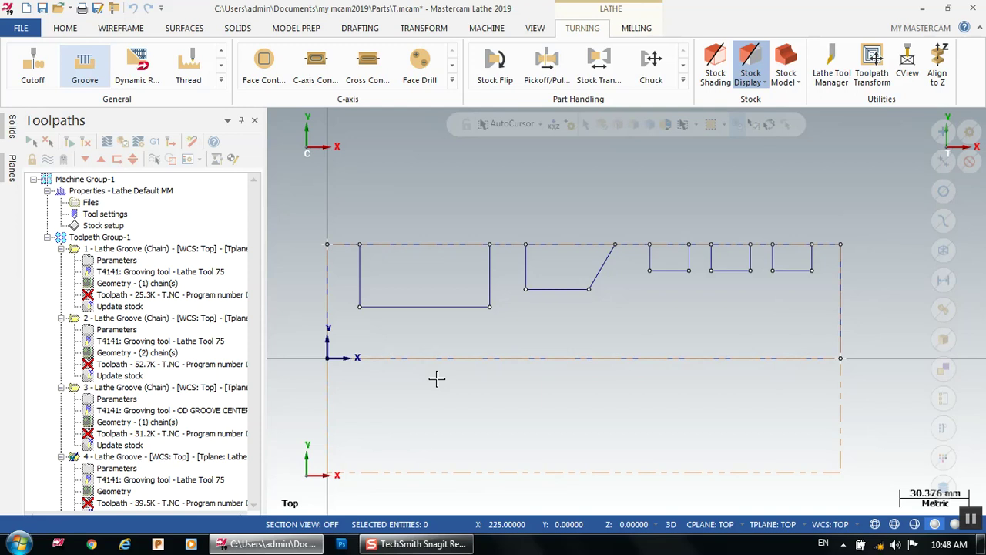
{"action": "scroll", "coordinate": [436, 378], "scroll_direction": "down", "scroll_amount": 1}
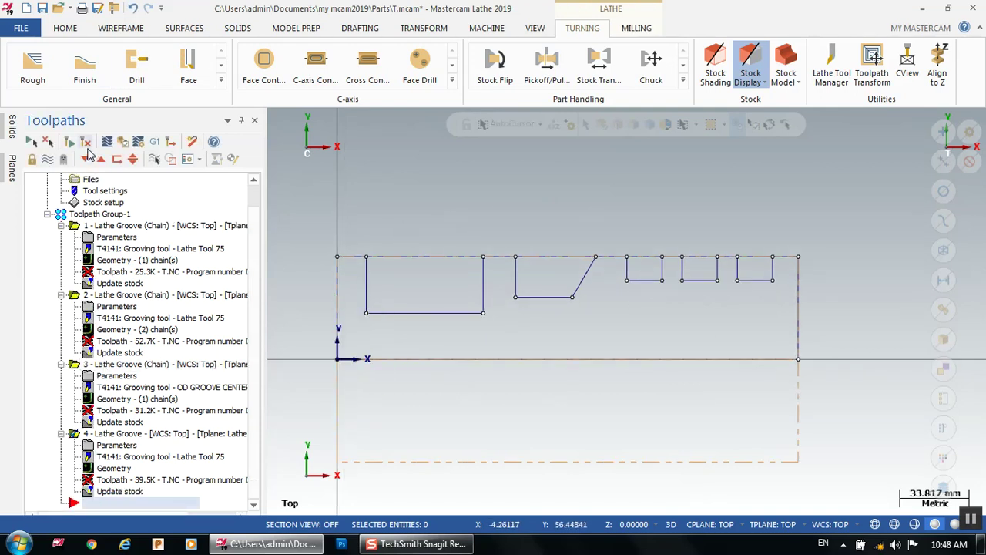
- Regenerate all groove toolpaths for the new stock and play the Verify simulation of the four operations
{"action": "left_click", "coordinate": [86, 159]}
{"action": "left_click", "coordinate": [108, 233]}
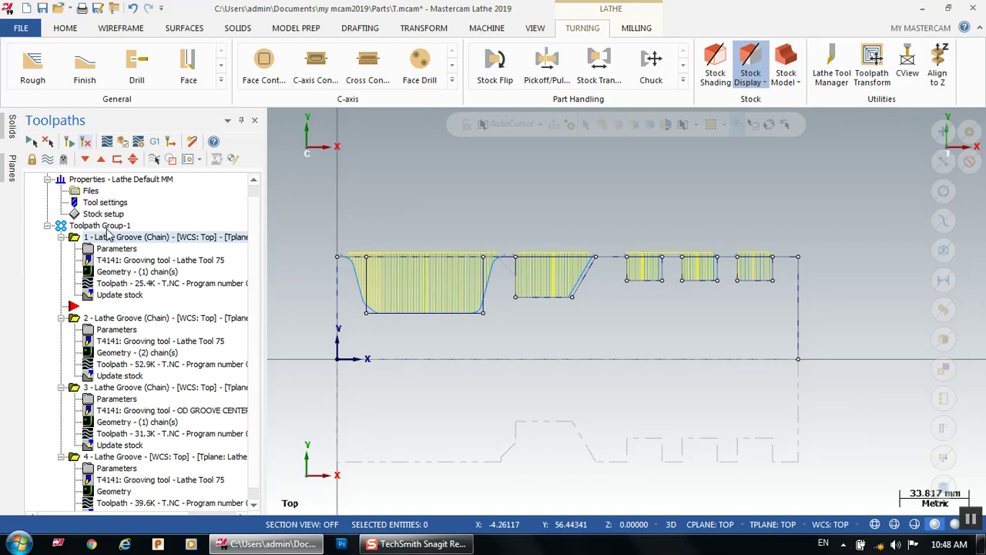
{"action": "left_click", "coordinate": [124, 142]}
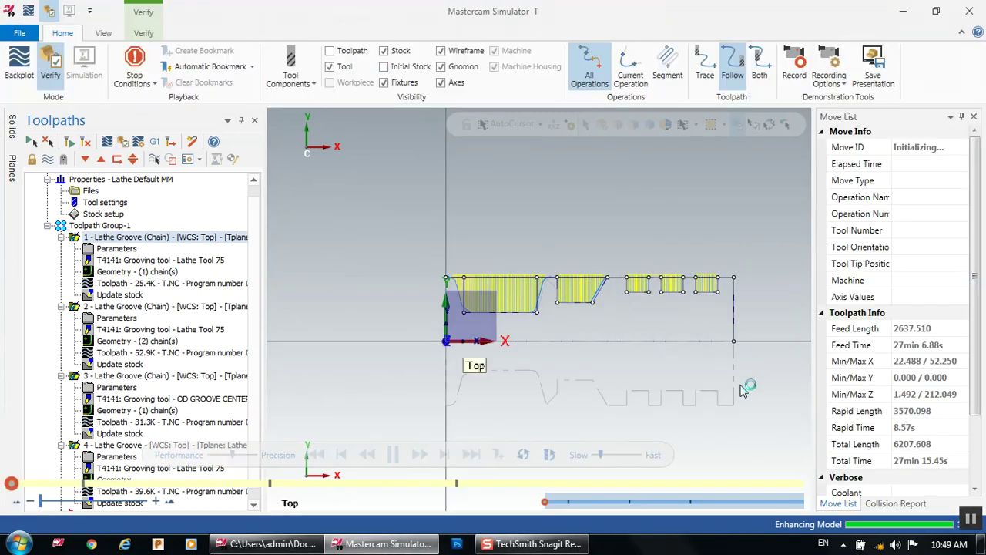
{"action": "middle_click_drag", "start_coordinate": [652, 396], "coordinate": [544, 405]}
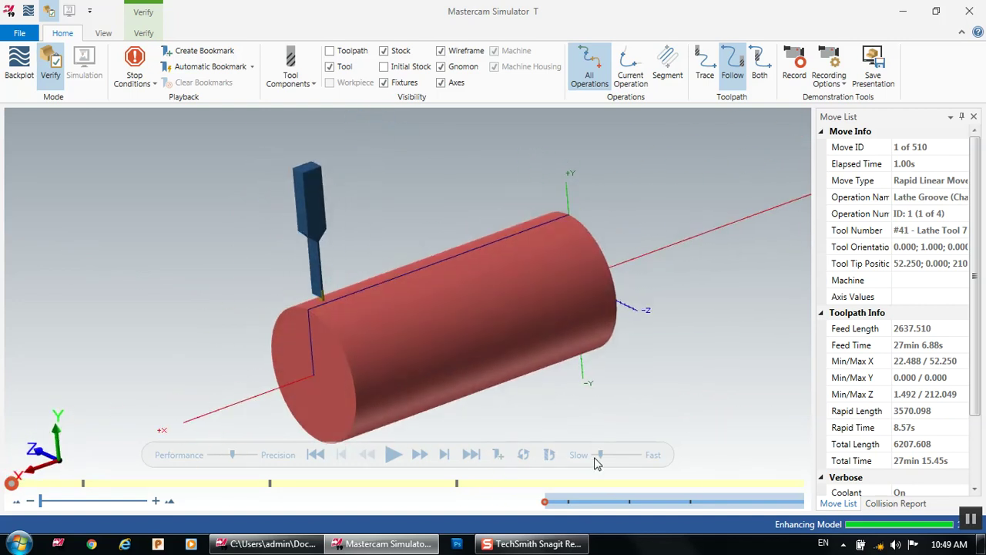
{"action": "left_click", "coordinate": [393, 455]}
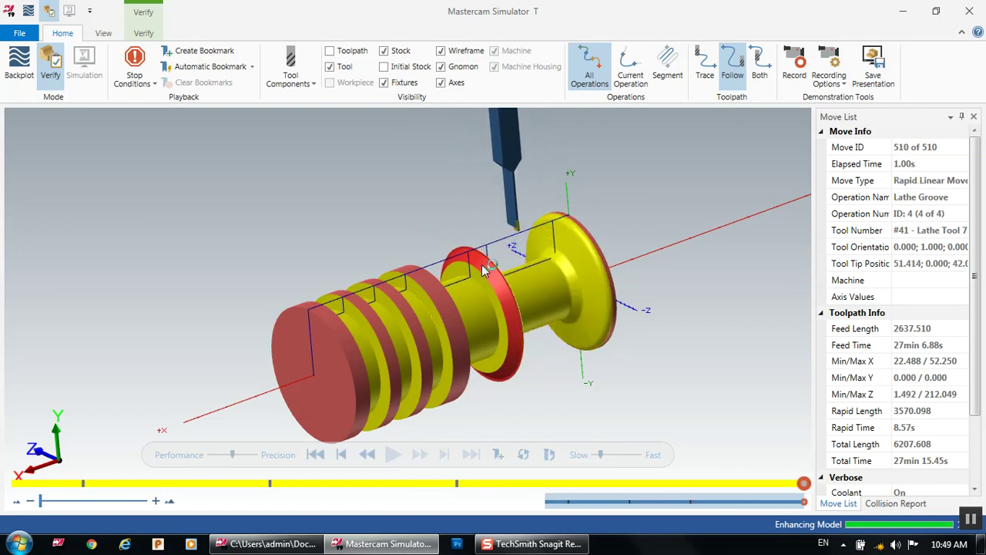
- Examine the simulated grooves up close, especially the chamfered corner of the widest groove, and close the simulator
{"action": "middle_click_drag", "start_coordinate": [481, 265], "coordinate": [503, 288]}
{"action": "middle_click_drag", "start_coordinate": [493, 294], "coordinate": [448, 225]}
{"action": "scroll", "coordinate": [570, 277], "scroll_direction": "up", "scroll_amount": 5}
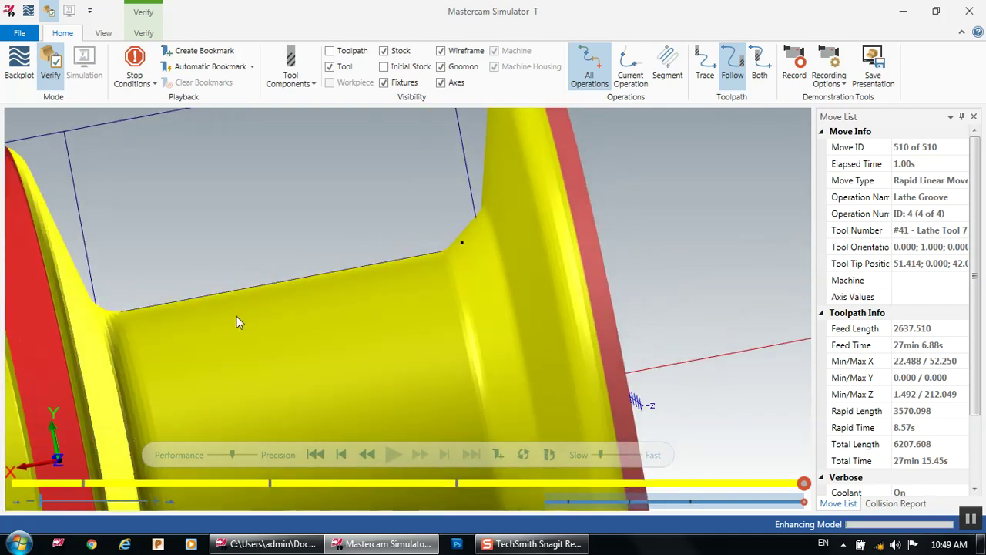
{"action": "middle_click_drag", "start_coordinate": [237, 319], "coordinate": [269, 323]}
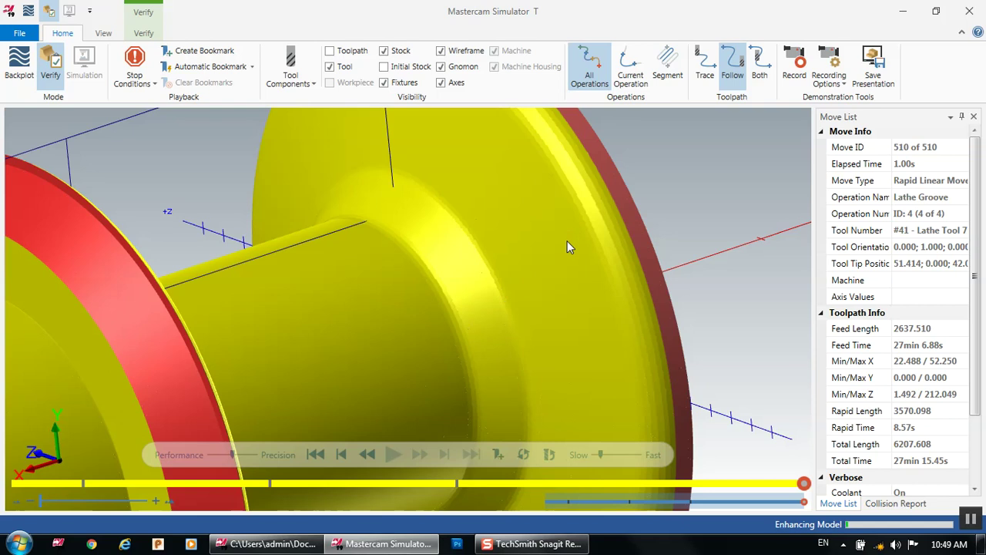
{"action": "left_click", "coordinate": [970, 11]}
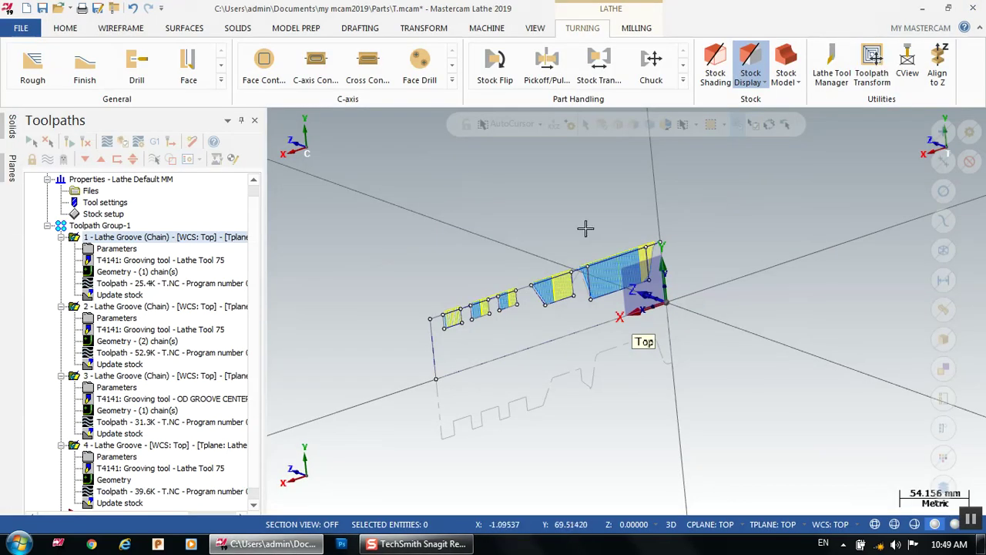
- Change the third groove operation's tool to T4141 R0.1 W1.85 Lathe Tool 75 and regenerate the invalid toolpaths
{"action": "left_click_drag", "start_coordinate": [258, 206], "coordinate": [255, 255]}
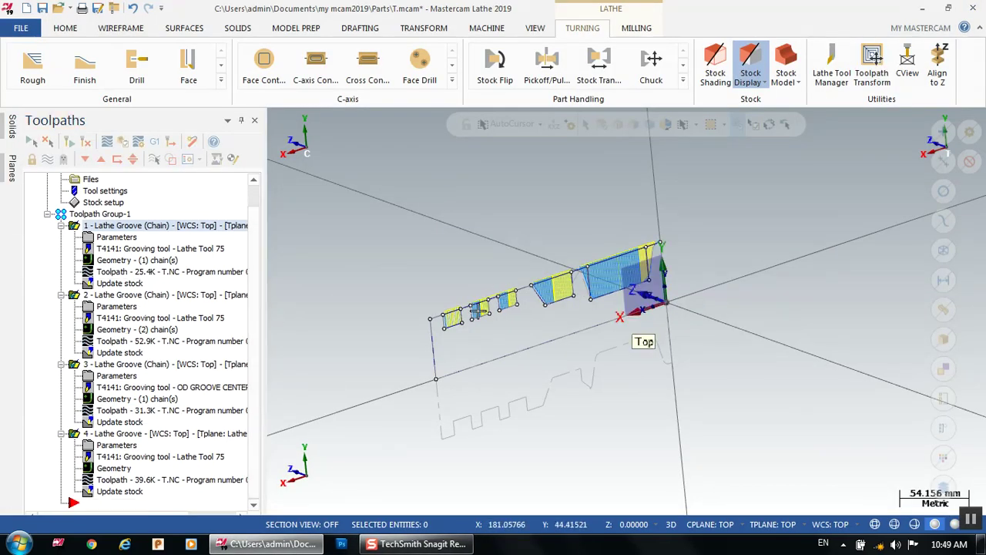
{"action": "left_click", "coordinate": [116, 376]}
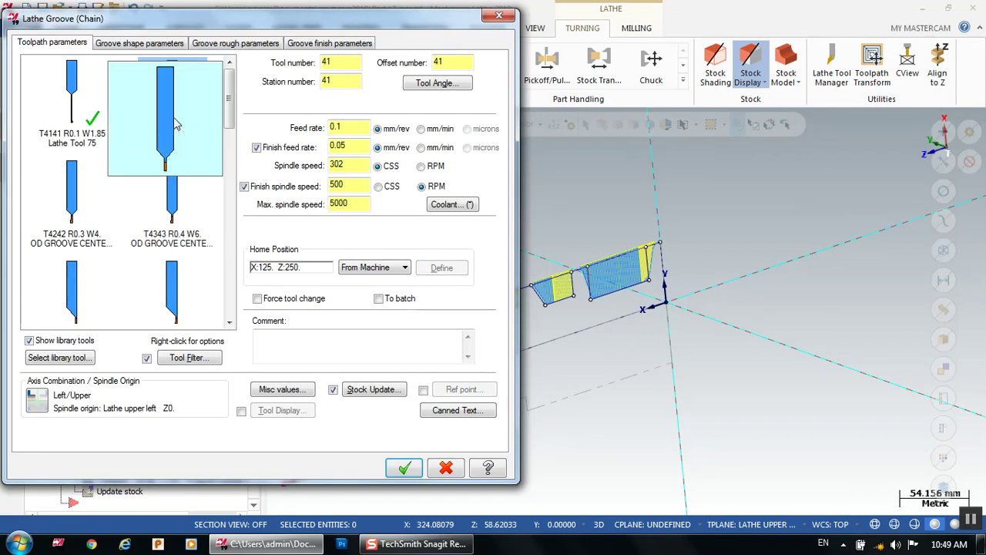
{"action": "left_click", "coordinate": [175, 124]}
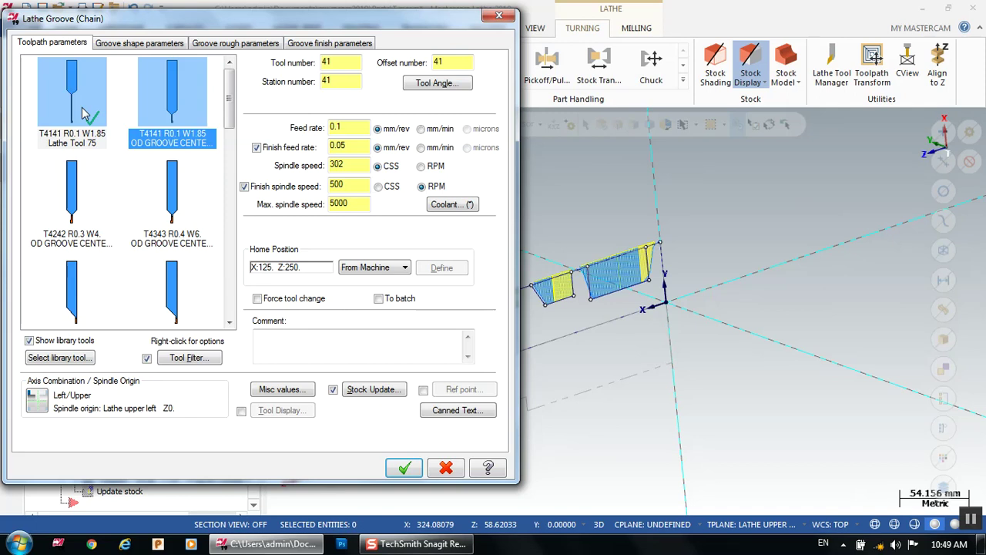
{"action": "left_click", "coordinate": [404, 468]}
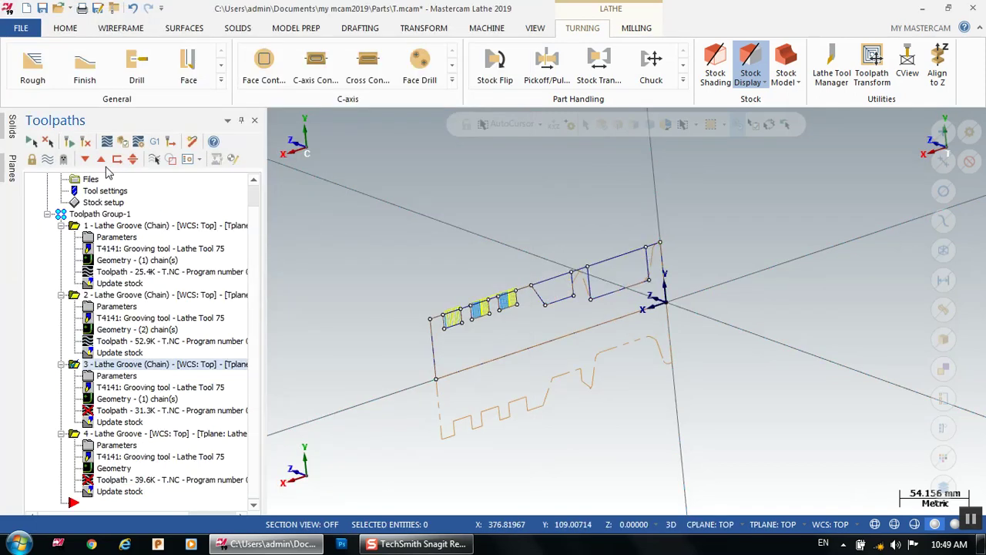
{"action": "left_click", "coordinate": [86, 144]}
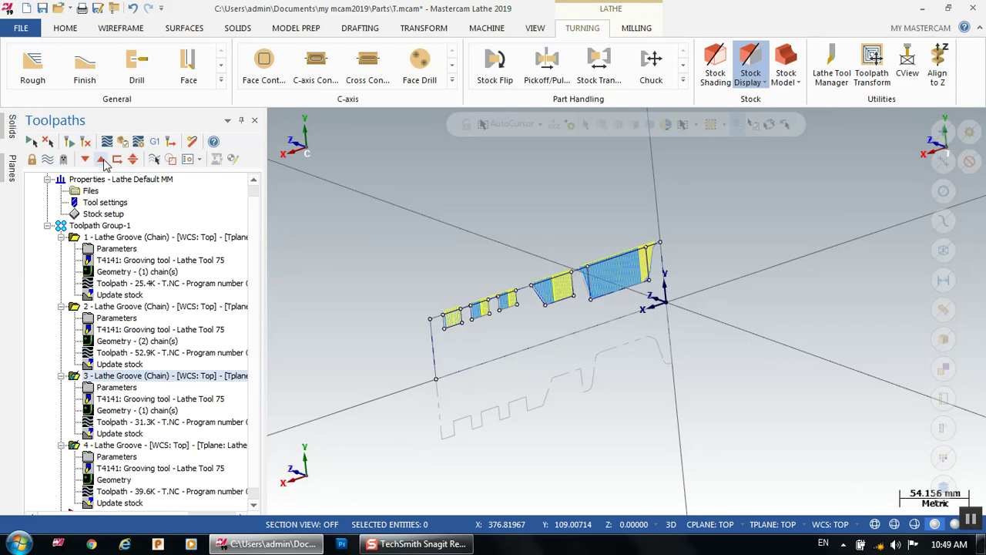
- Simulate groove operations 3 and 4 in Verify, inspect the cut grooves from several angles, and close the simulator
{"action": "left_click", "coordinate": [127, 143]}
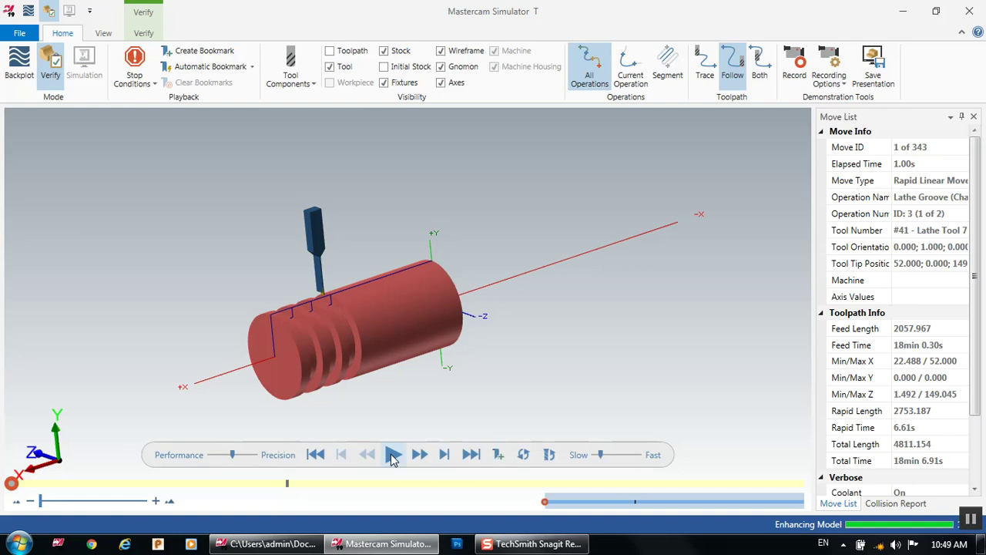
{"action": "left_click", "coordinate": [393, 455]}
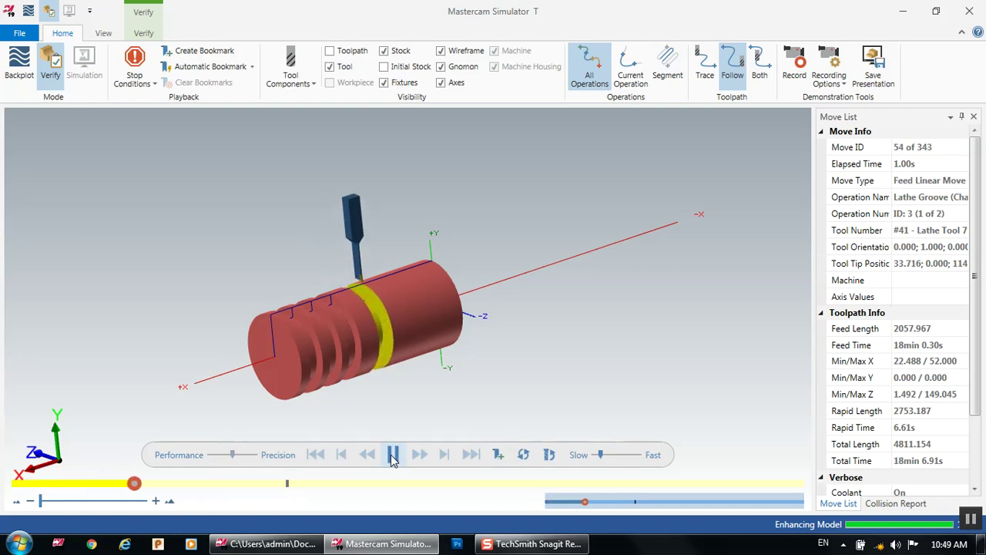
{"action": "scroll", "coordinate": [362, 350], "scroll_direction": "up", "scroll_amount": 3}
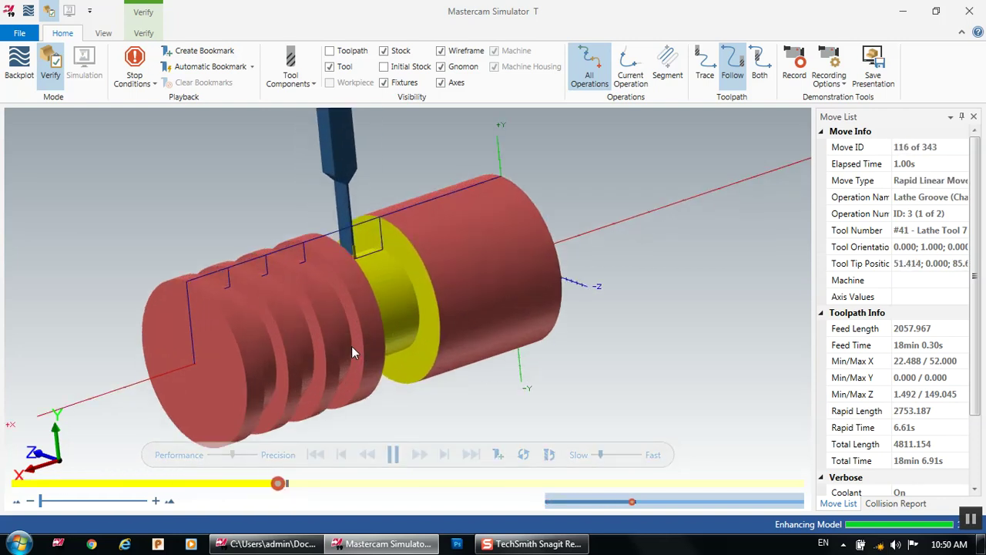
{"action": "scroll", "coordinate": [351, 346], "scroll_direction": "up", "scroll_amount": 2}
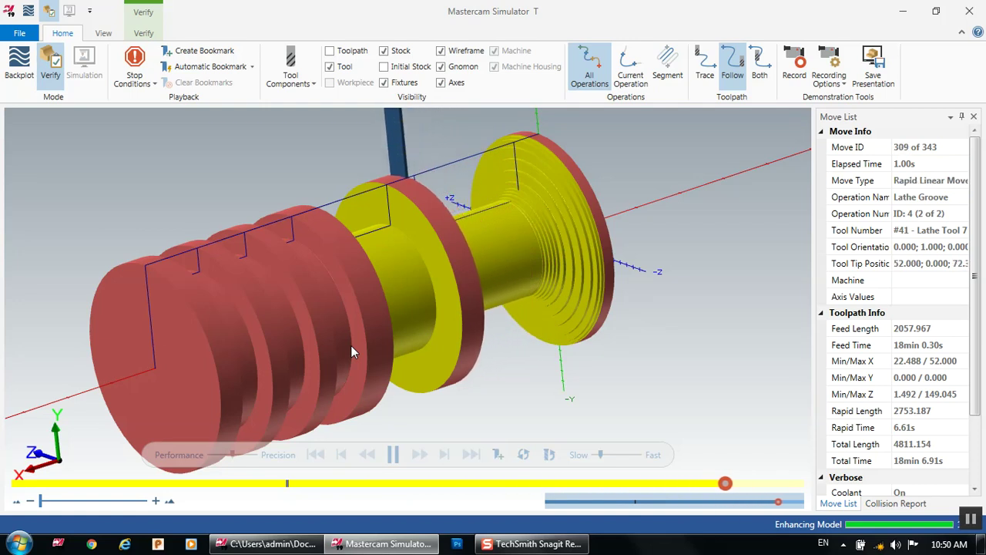
{"action": "middle_click_drag", "start_coordinate": [333, 303], "coordinate": [303, 303]}
{"action": "scroll", "coordinate": [308, 312], "scroll_direction": "down", "scroll_amount": 3}
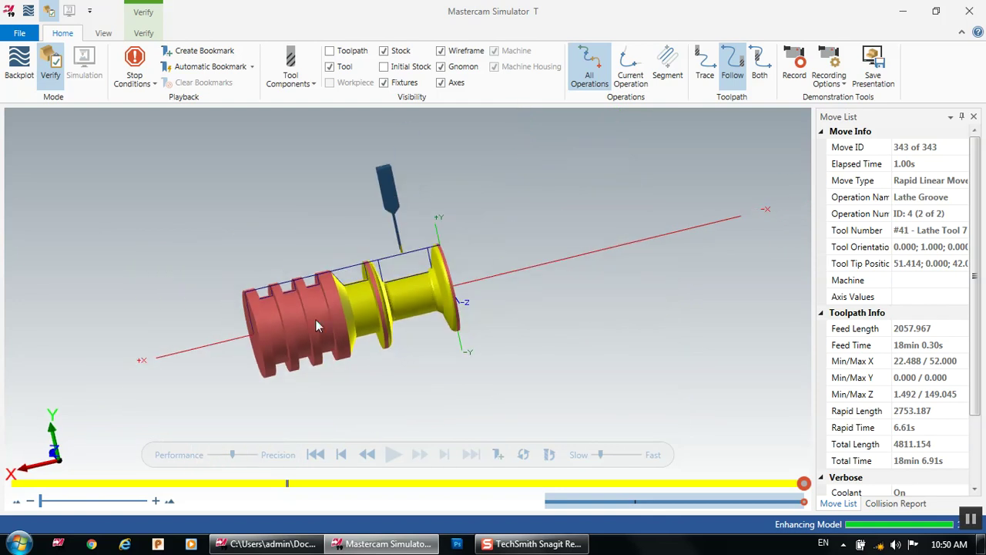
{"action": "scroll", "coordinate": [342, 300], "scroll_direction": "up", "scroll_amount": 5}
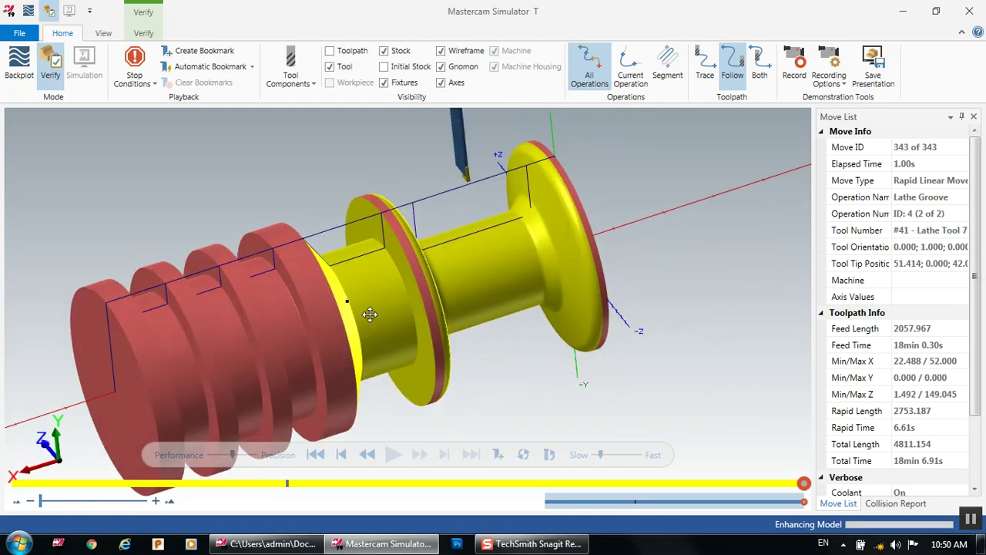
{"action": "left_click", "coordinate": [972, 10]}
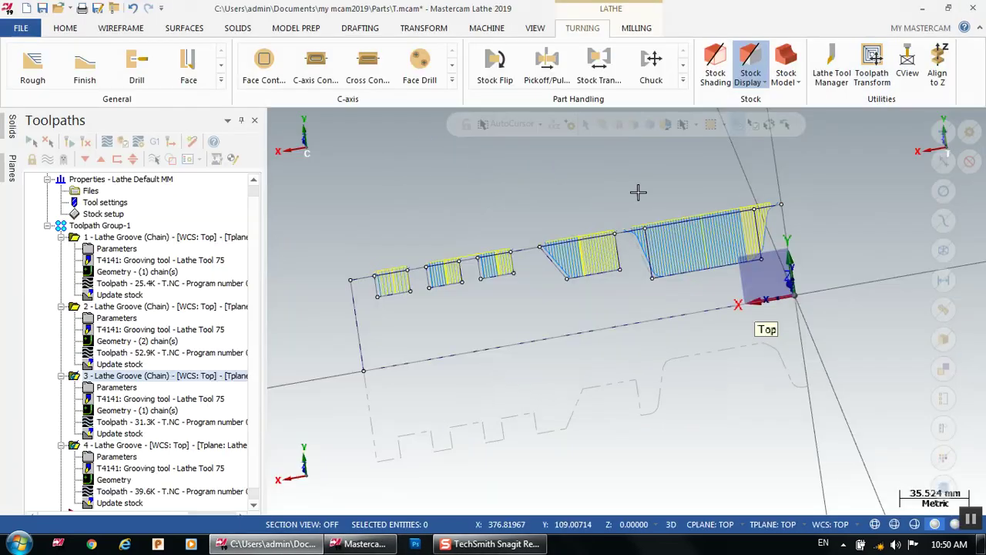
- Select the whole toolpath group, simulate all four grooving operations in Verify, and inspect the finished part from several angles
{"action": "left_click", "coordinate": [100, 225]}
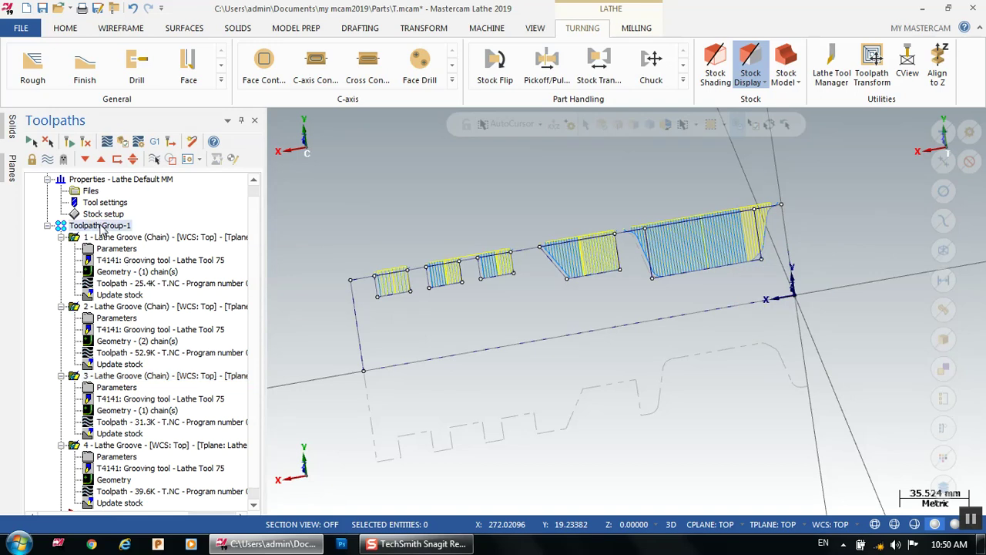
{"action": "left_click", "coordinate": [122, 144]}
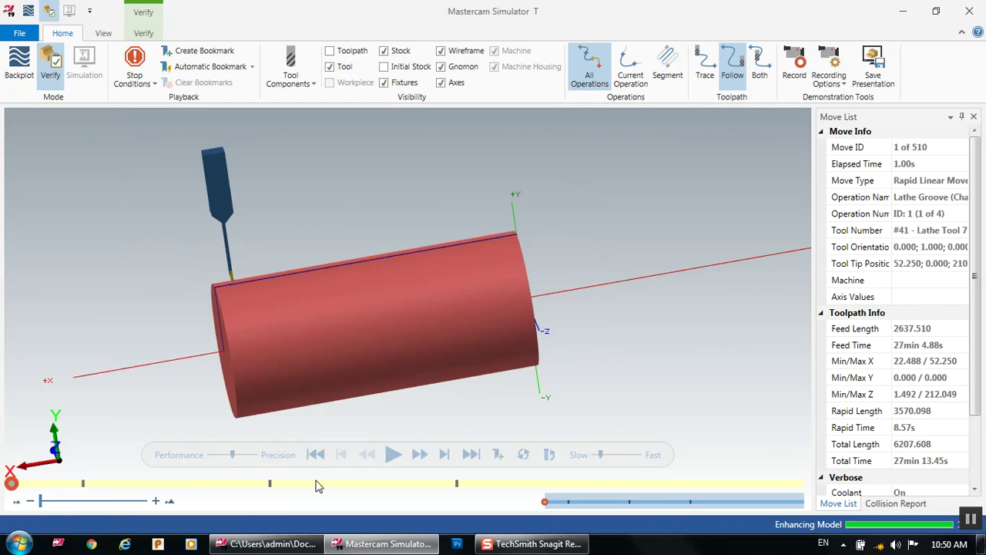
{"action": "left_click", "coordinate": [393, 455]}
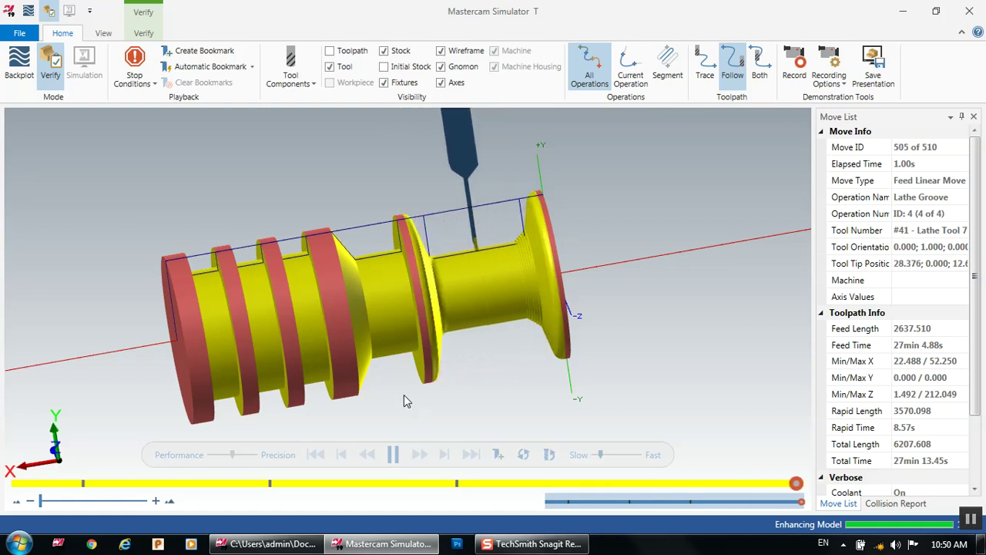
{"action": "scroll", "coordinate": [384, 270], "scroll_direction": "down", "scroll_amount": 4}
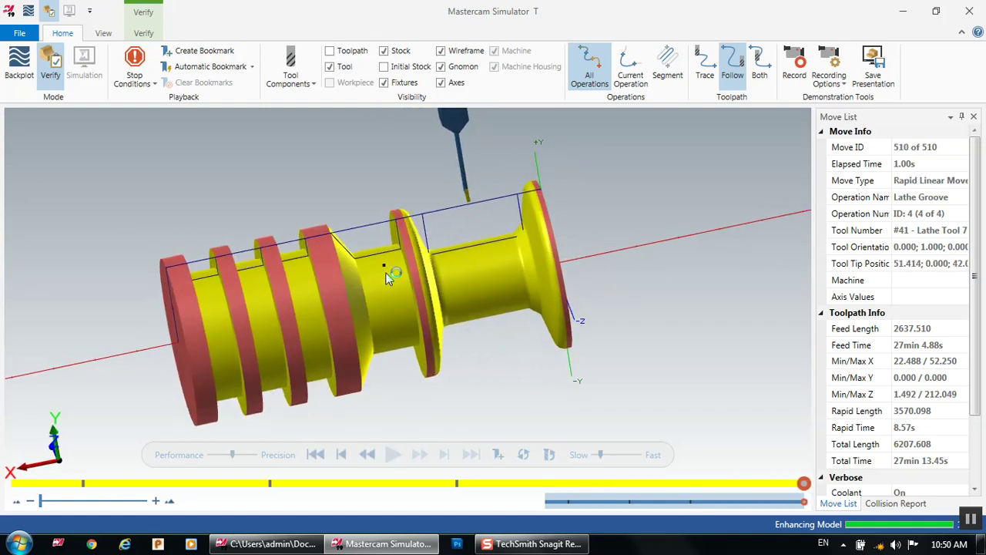
{"action": "scroll", "coordinate": [437, 293], "scroll_direction": "down", "scroll_amount": 2}
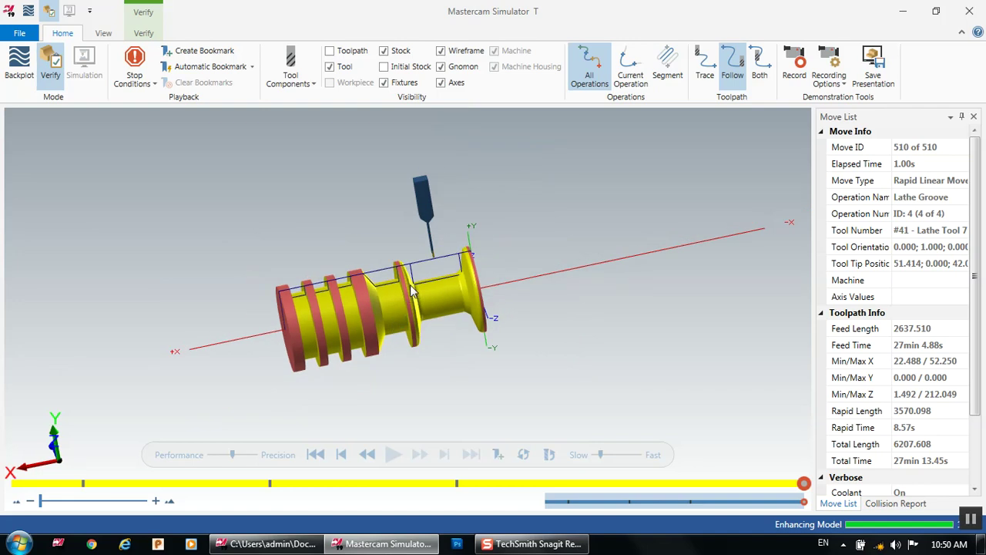
{"action": "scroll", "coordinate": [411, 290], "scroll_direction": "up", "scroll_amount": 3}
{"action": "key", "text": "alt+2"}
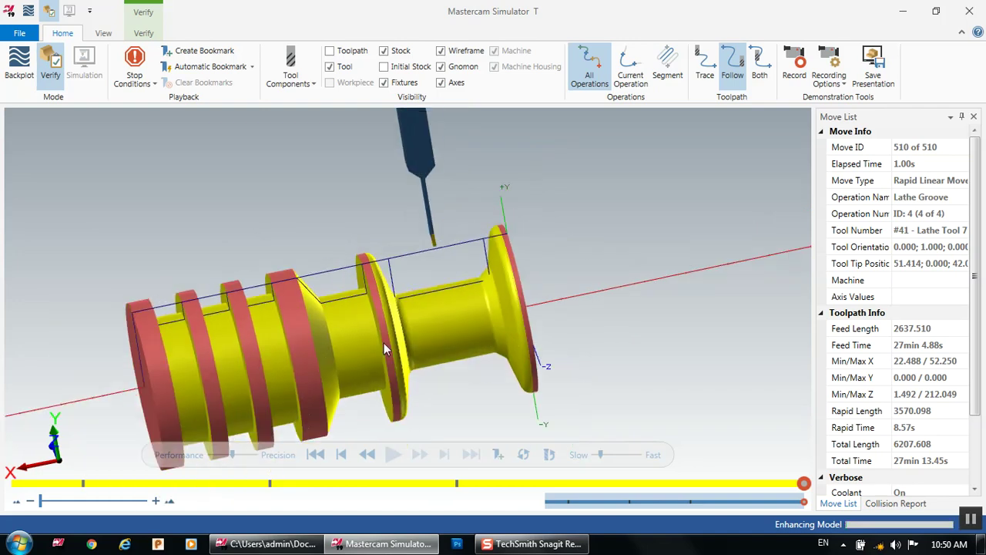
{"action": "mouse_move", "coordinate": [381, 341]}
{"action": "middle_mouse_down"}
{"action": "mouse_move", "coordinate": [391, 332]}
{"action": "mouse_move", "coordinate": [385, 343]}
{"action": "middle_mouse_up"}
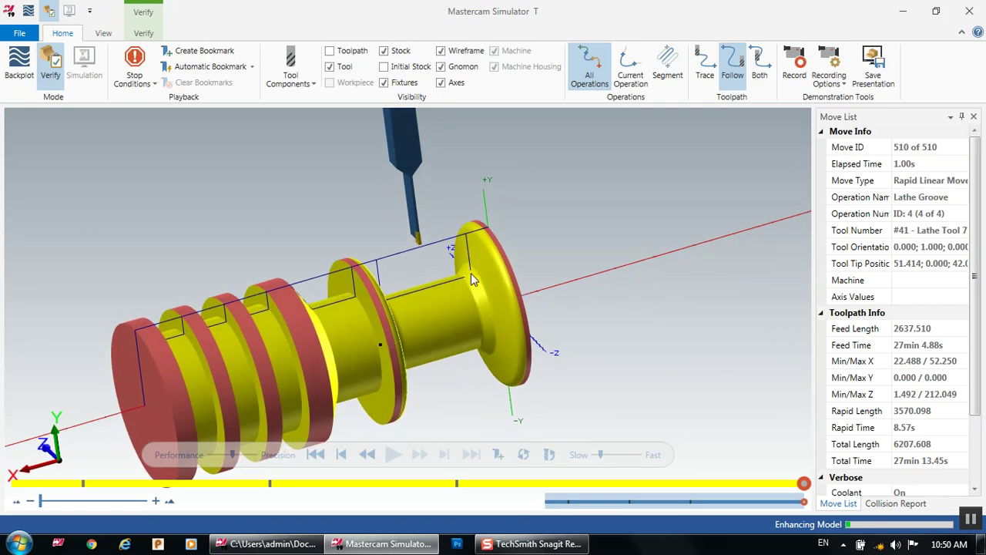
{"action": "scroll", "coordinate": [427, 347], "scroll_direction": "down", "scroll_amount": 3}
{"action": "scroll", "coordinate": [406, 302], "scroll_direction": "up", "scroll_amount": 3}
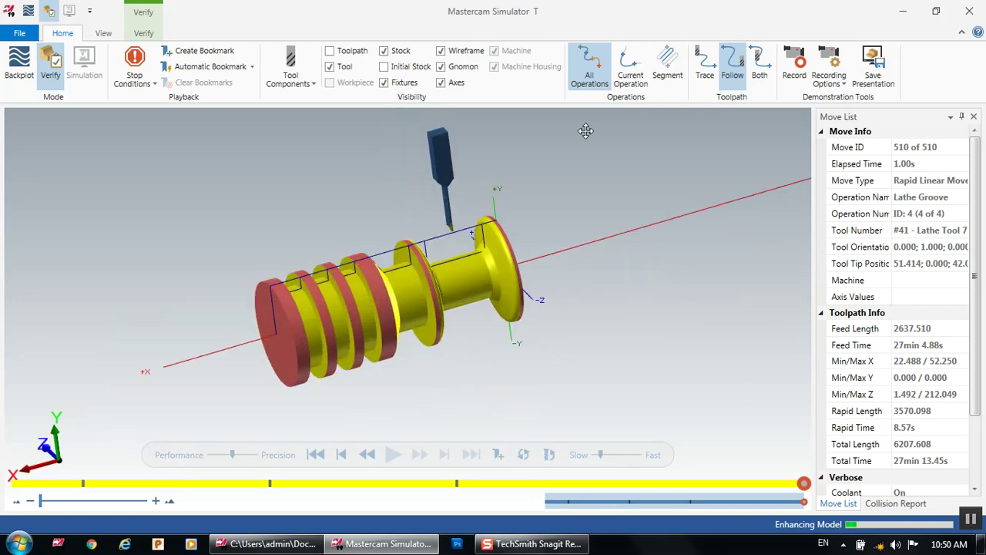
{"action": "left_click", "coordinate": [905, 14]}
{"action": "left_click", "coordinate": [922, 9]}
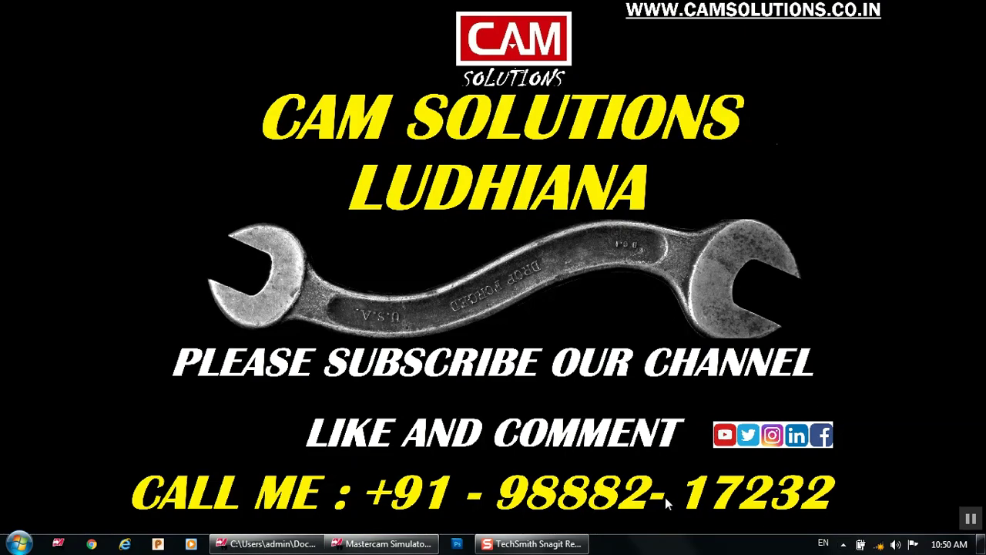
{"action": "left_click", "coordinate": [844, 544]}
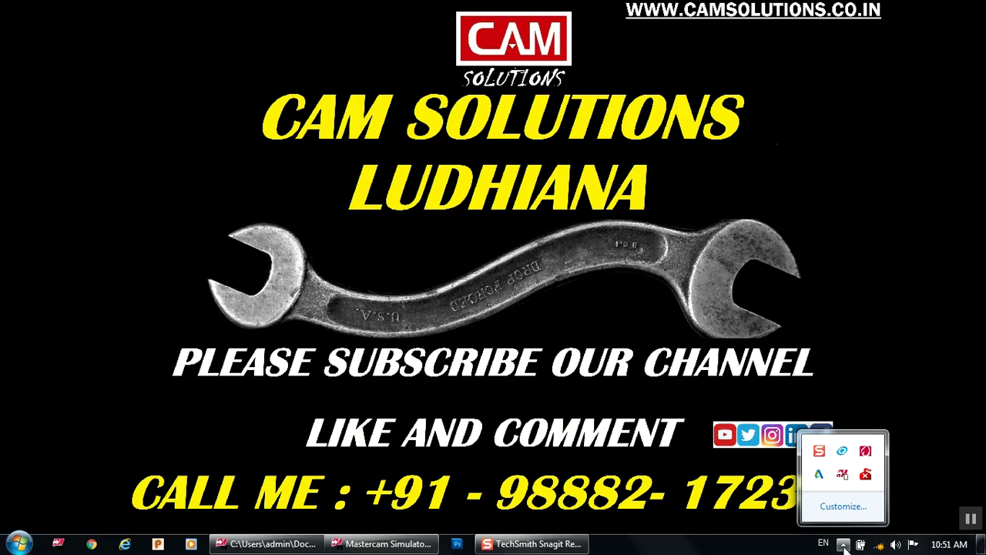